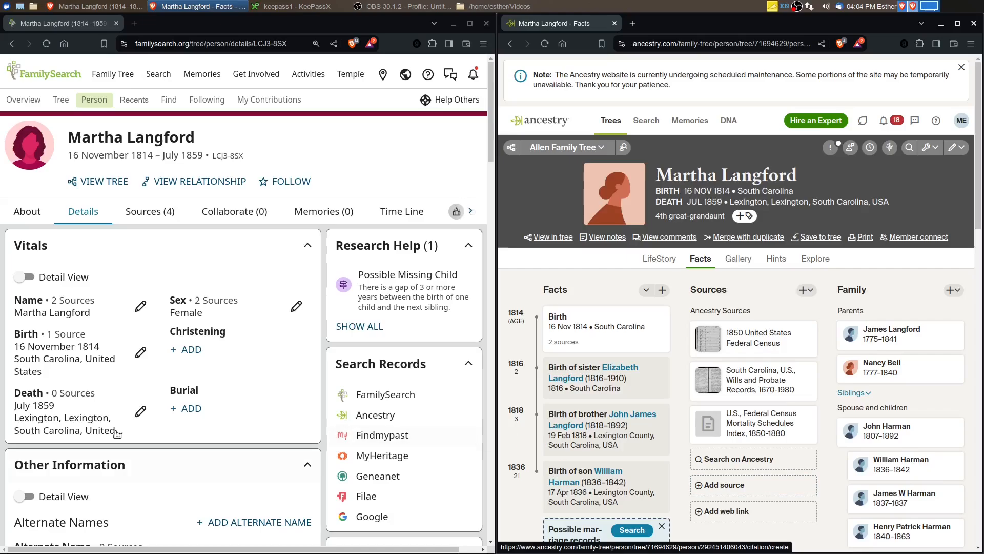
Open the fifth listed child's person page in FamilySearch and the matching son's page in the Ancestry tree
scroll(115, 425, "down", 10)
scroll(115, 425, "down", 3)
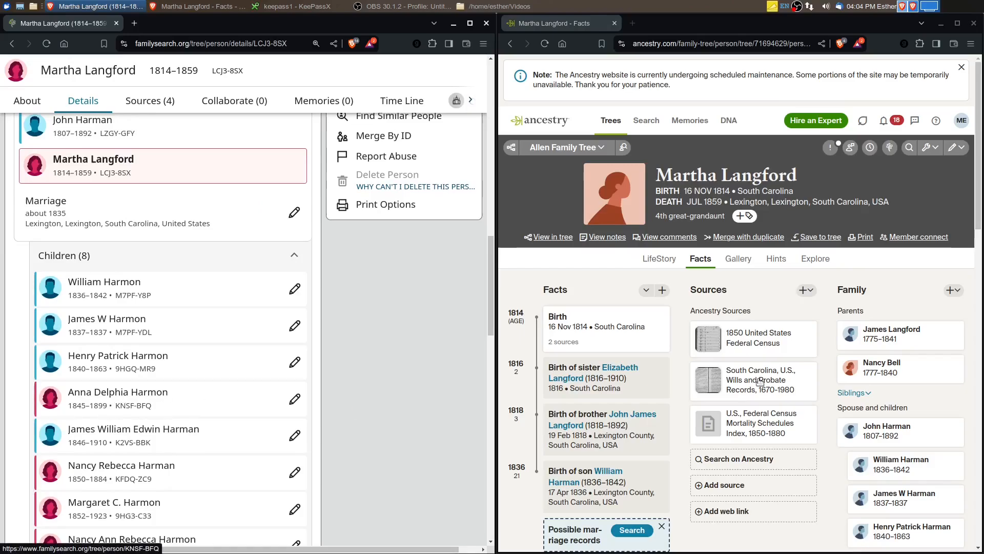
scroll(836, 299, "down", 6)
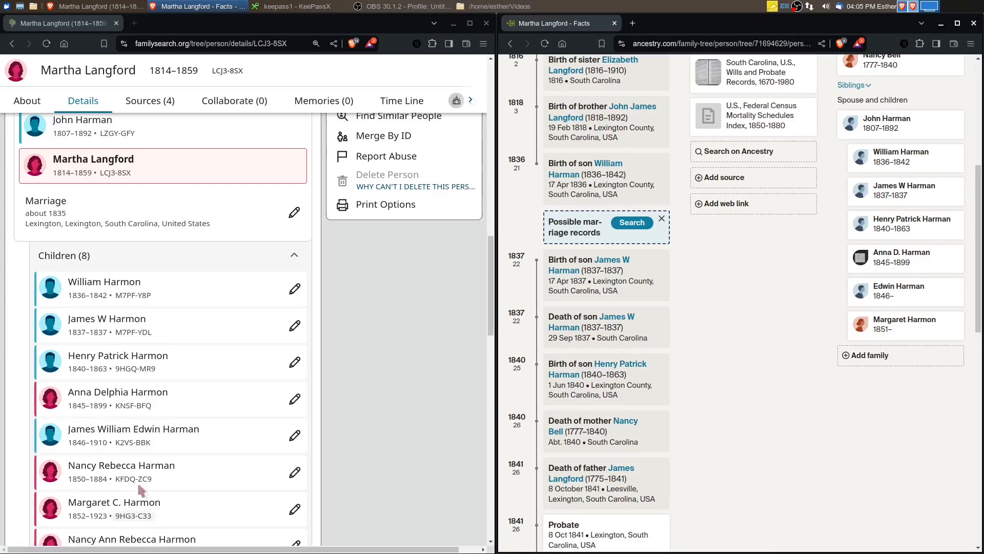
left_click(141, 431)
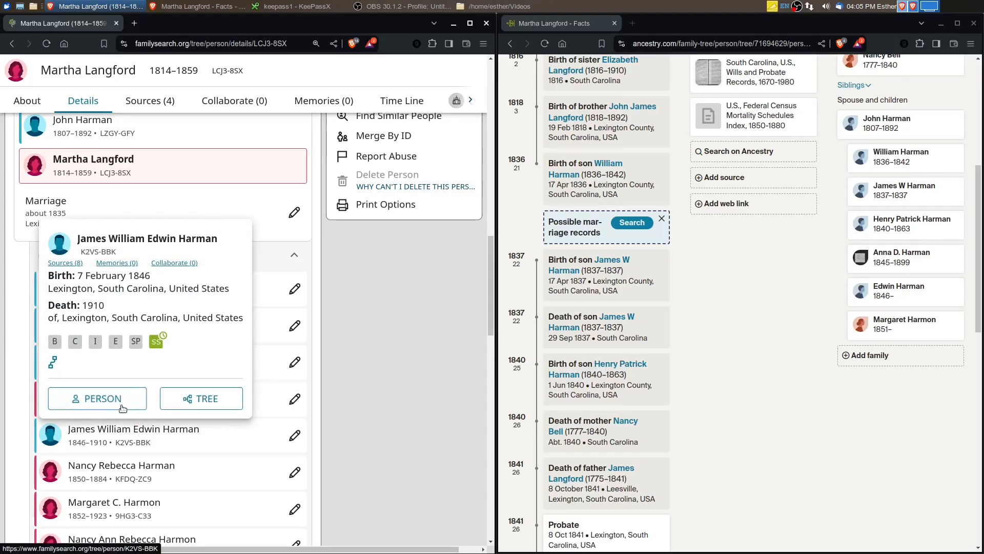
left_click(121, 406)
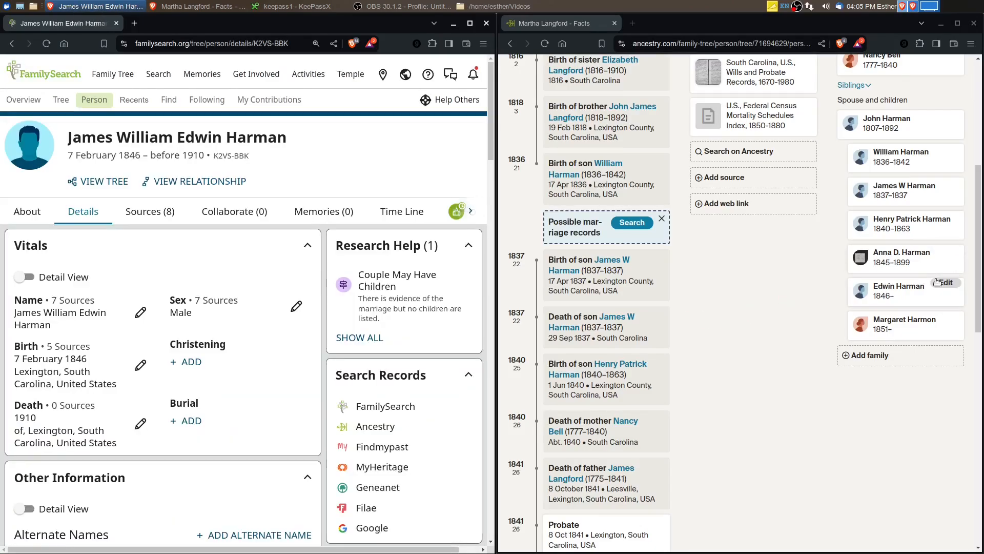
left_click(891, 290)
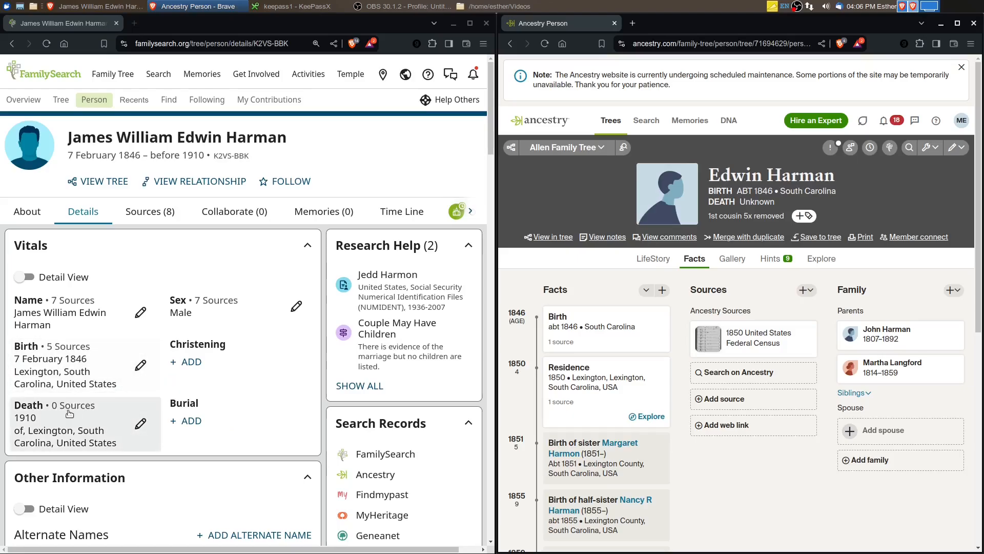
Examine the son's vitals, both marriages and the expanded list of children with his second listed wife in FamilySearch
left_click(75, 439)
scroll(134, 430, "down", 3)
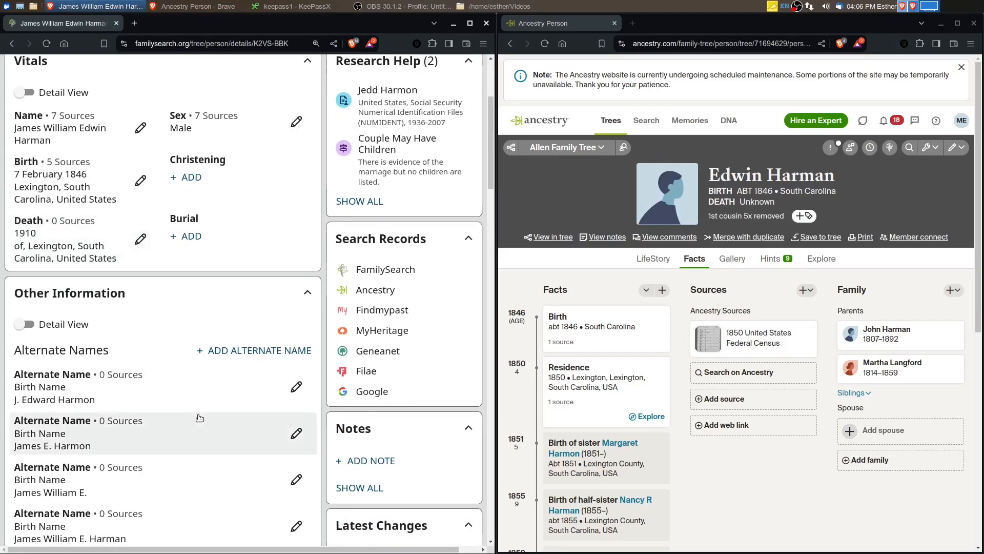
scroll(200, 417, "down", 15)
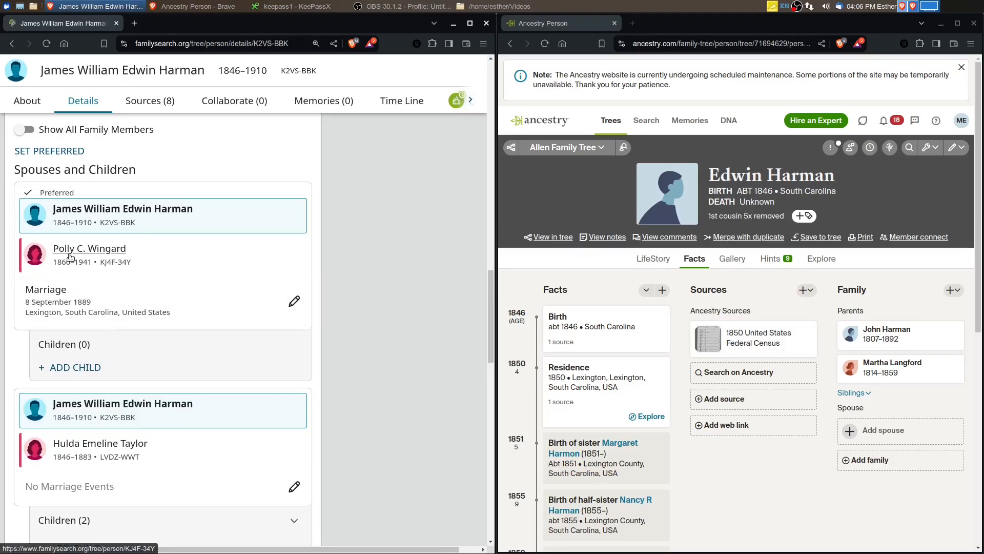
scroll(118, 274, "down", 4)
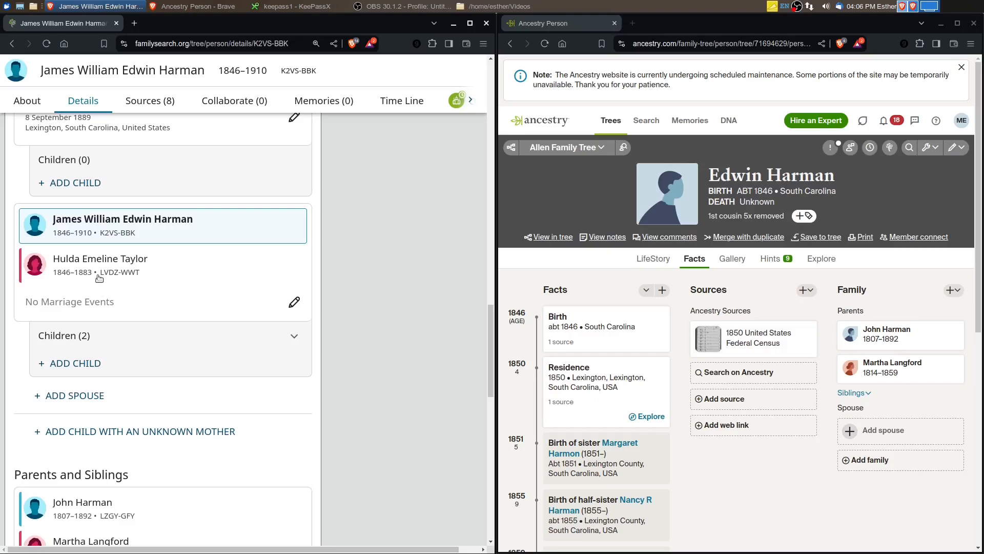
left_click(309, 347)
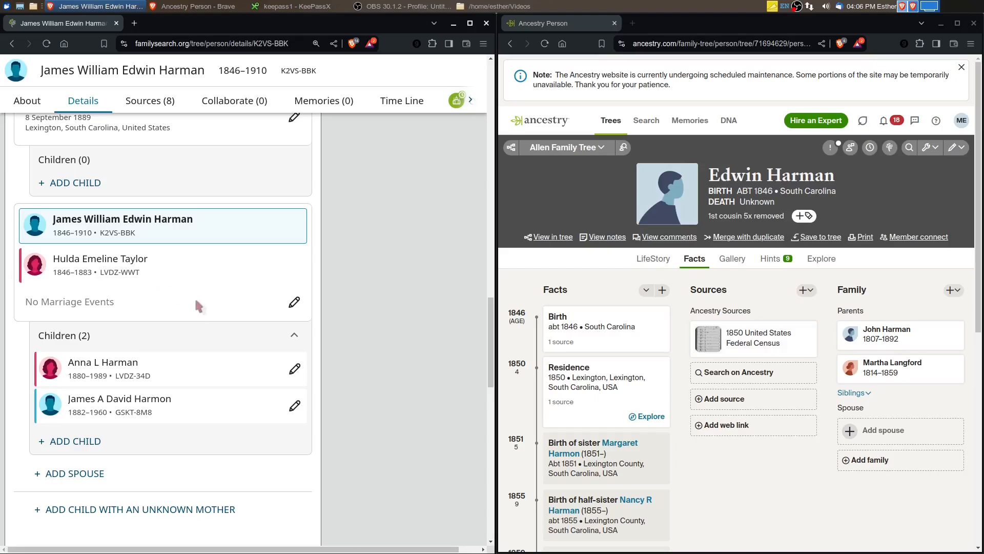
scroll(189, 300, "up", 3)
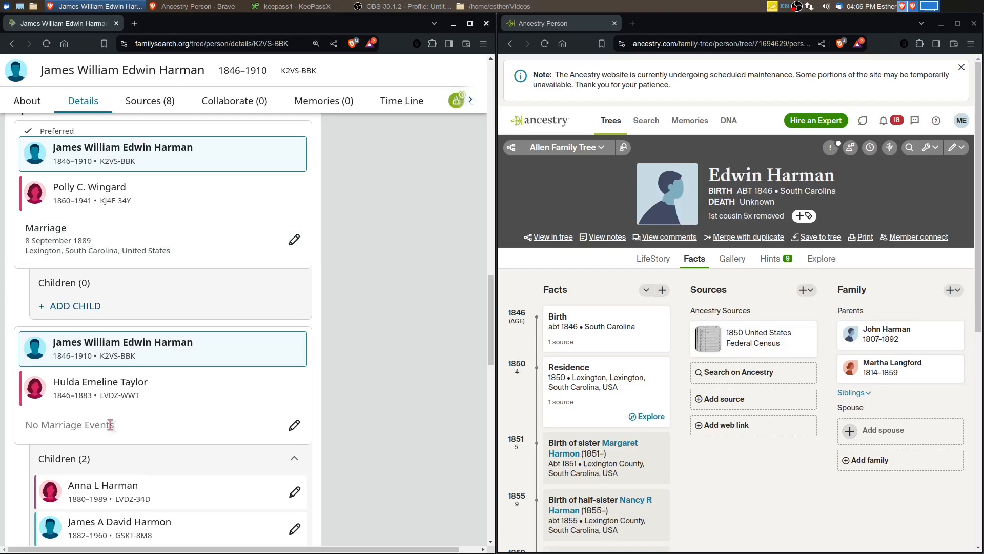
scroll(110, 417, "down", 2)
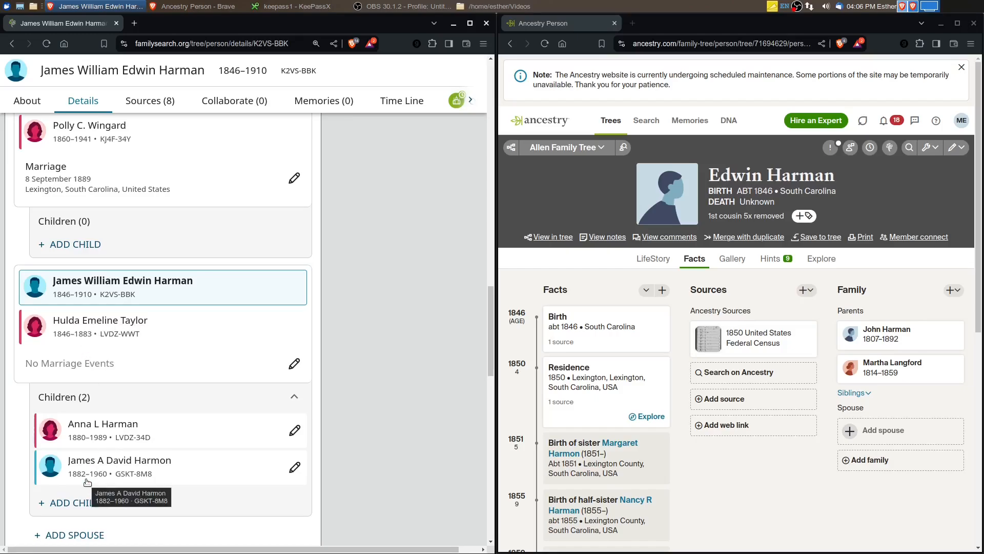
scroll(125, 310, "up", 2)
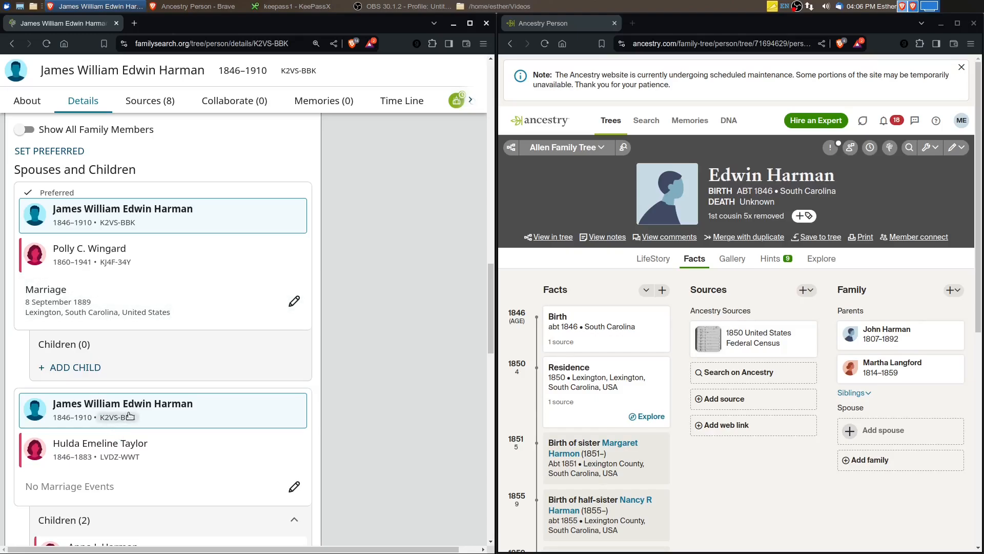
scroll(108, 431, "down", 3)
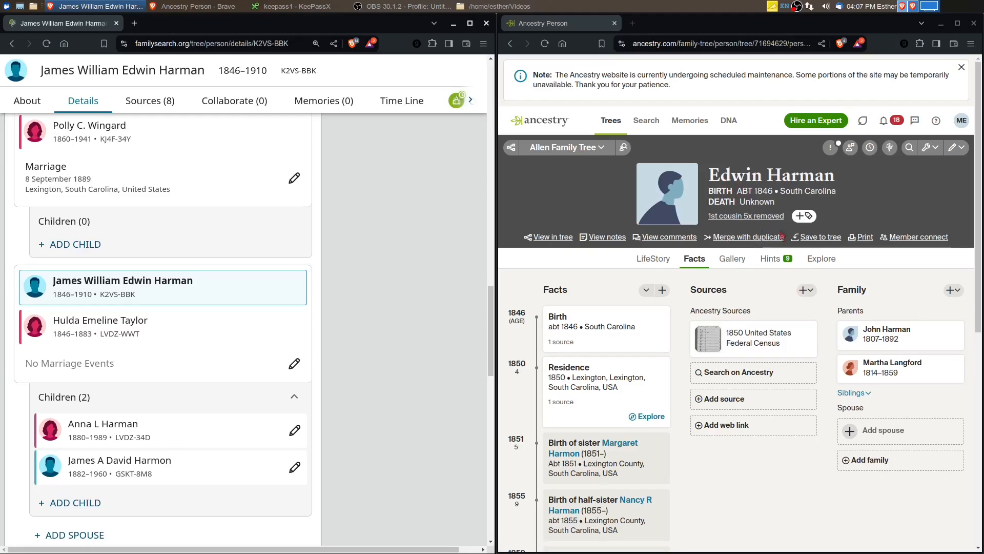
Review the son's 1850 United States Federal Census citation in Ancestry and open his record hints
left_click(797, 332)
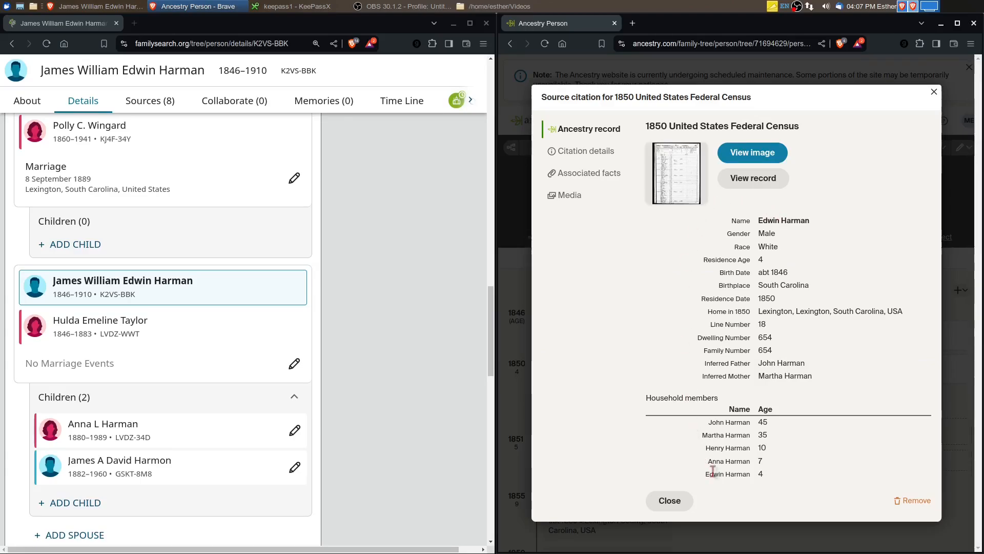
left_click(669, 502)
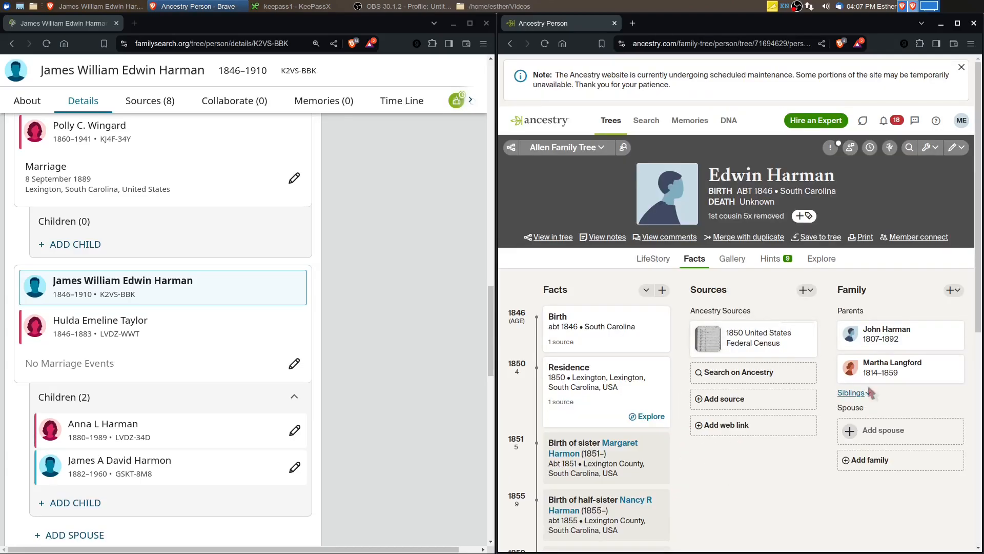
left_click(778, 262)
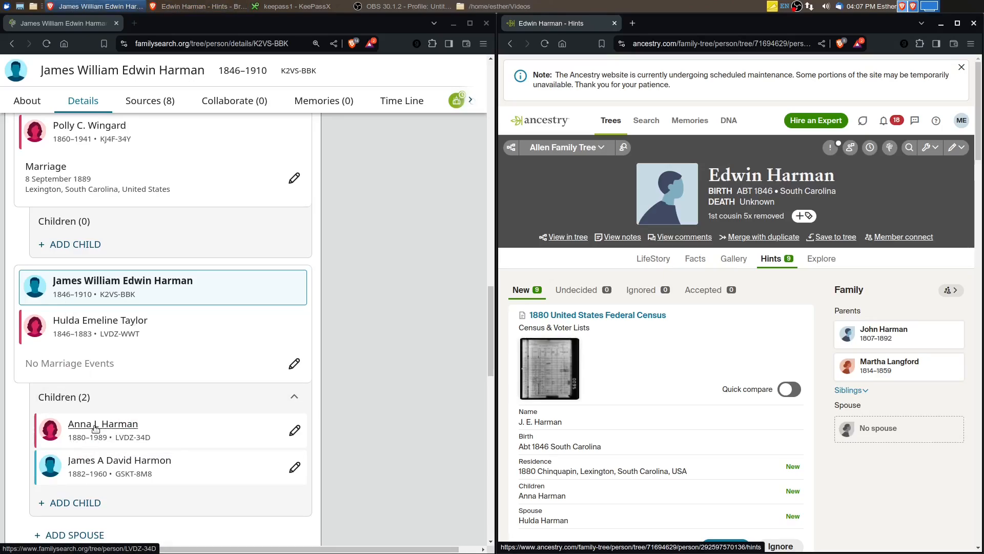
Preview his daughter's birth details in FamilySearch and open the 1880 United States Federal Census hint's image in a maximized Ancestry window
mouse_move(95, 428)
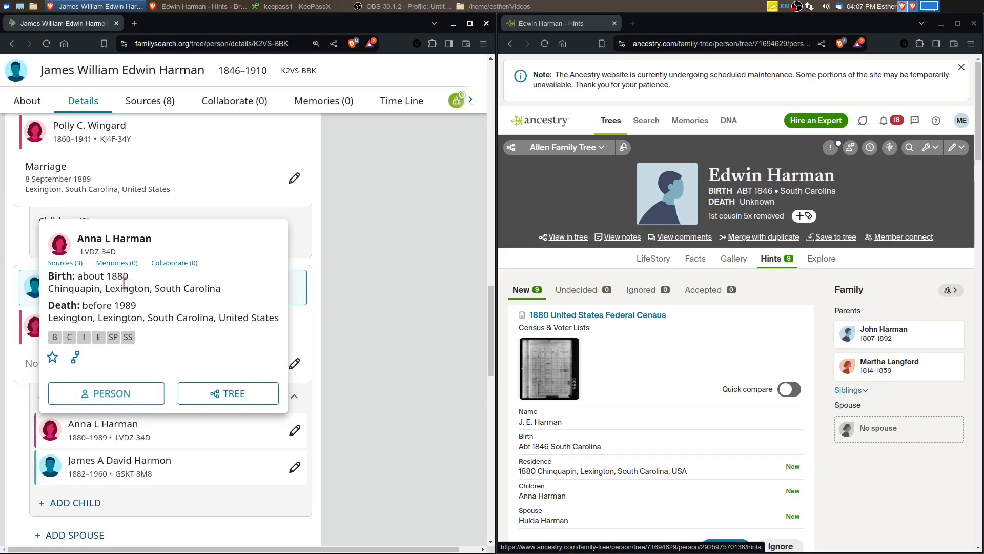
mouse_move(118, 283)
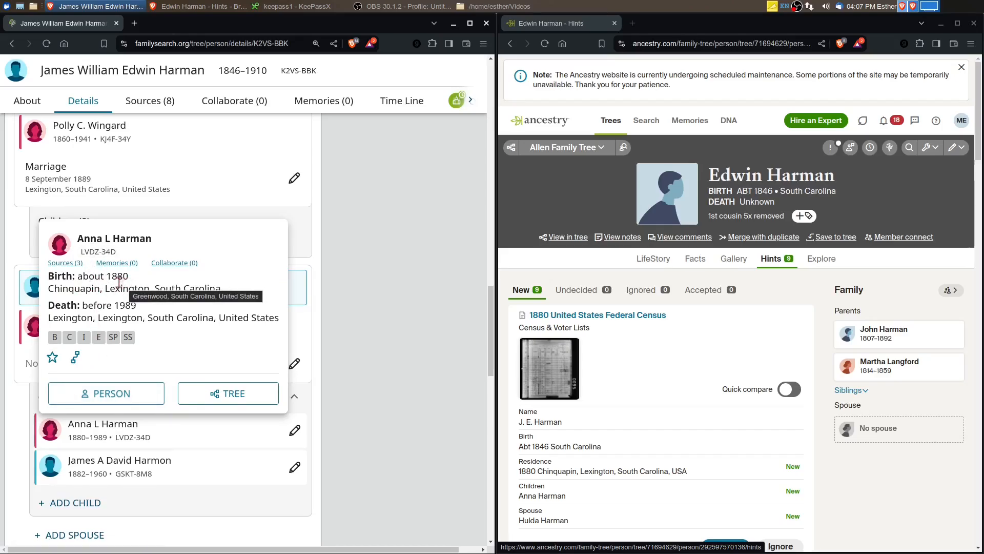
left_click(549, 387)
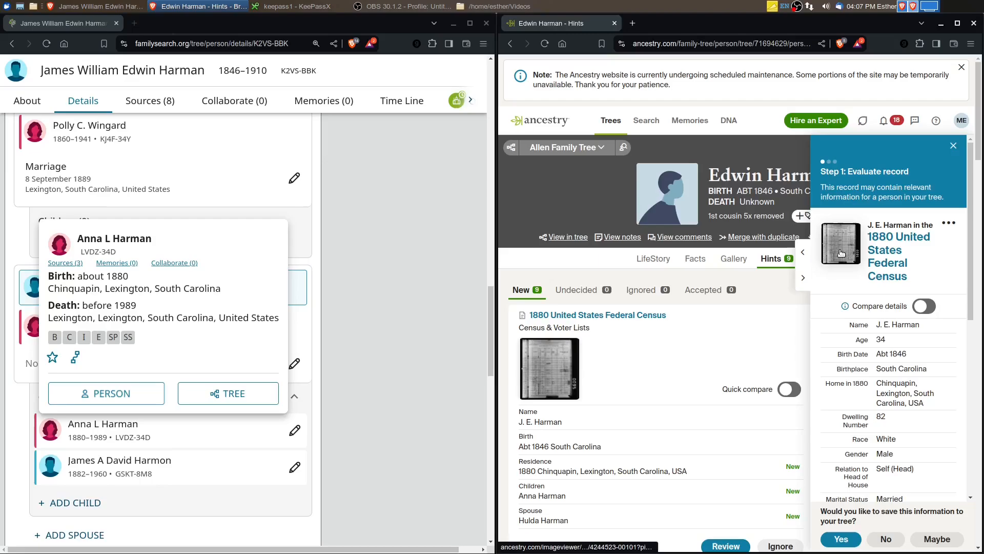
left_click(841, 253)
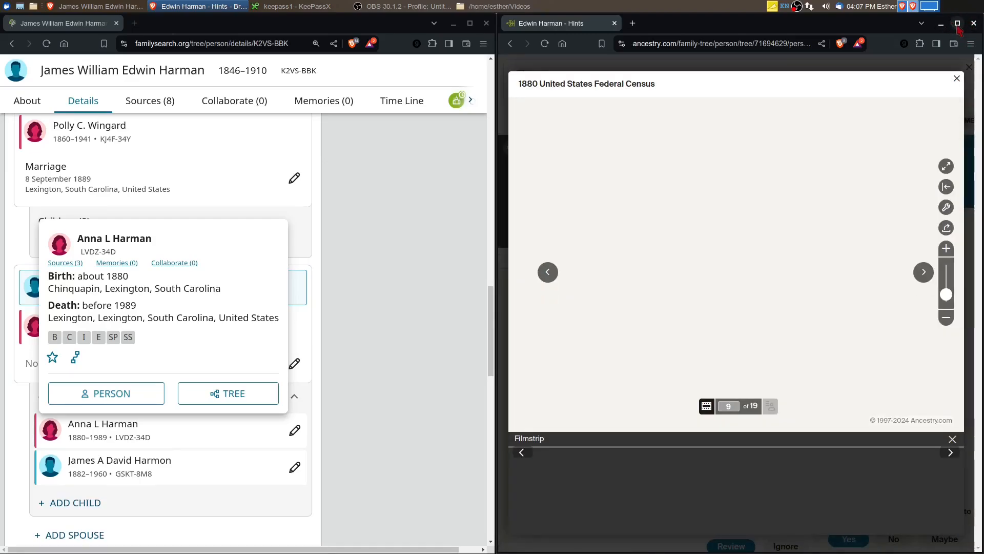
left_click(957, 24)
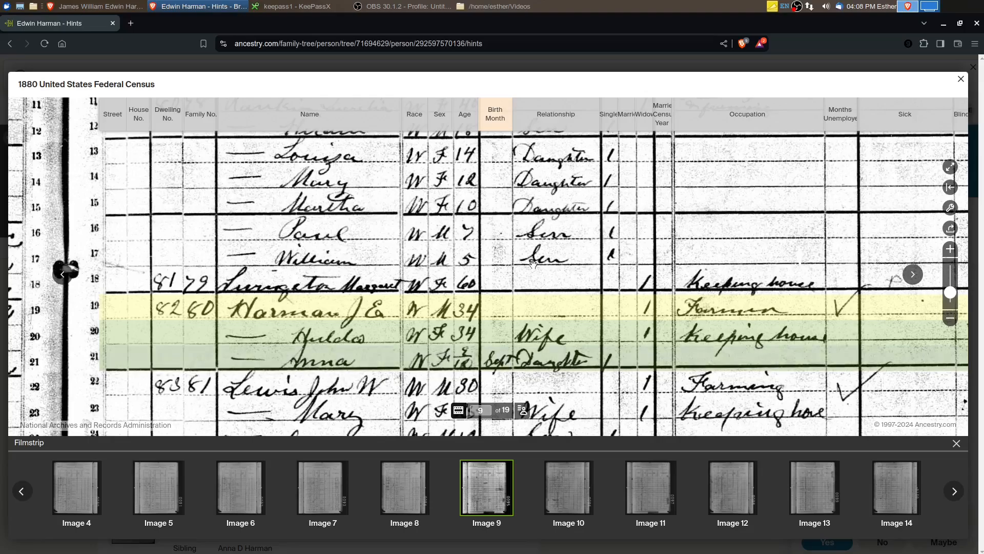
Examine the 1880 census page's township and county heading and the highlighted household's ages, birth month, relationships and birthplaces
scroll(642, 178, "up", 5)
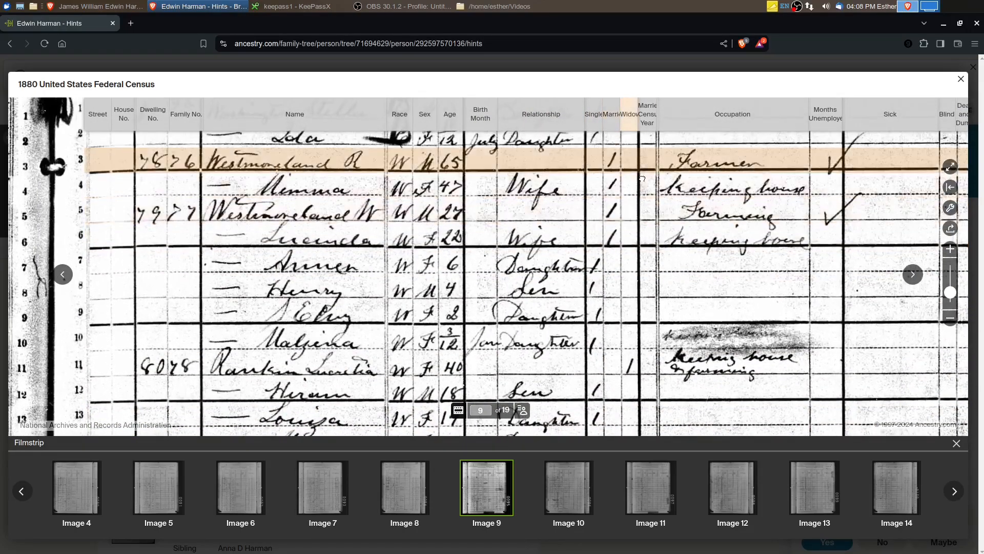
scroll(642, 178, "up", 8)
mouse_move(593, 494)
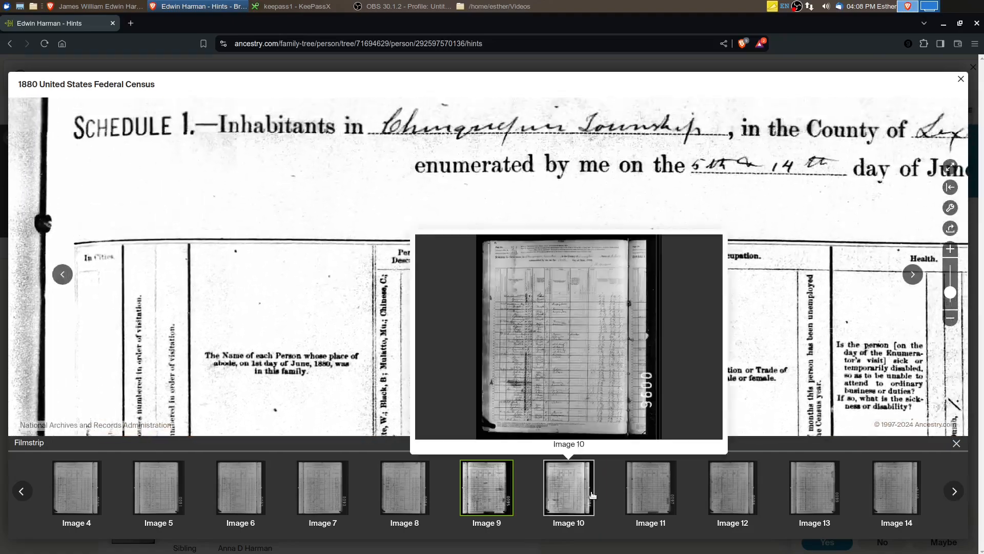
left_click_drag(615, 292, 335, 342)
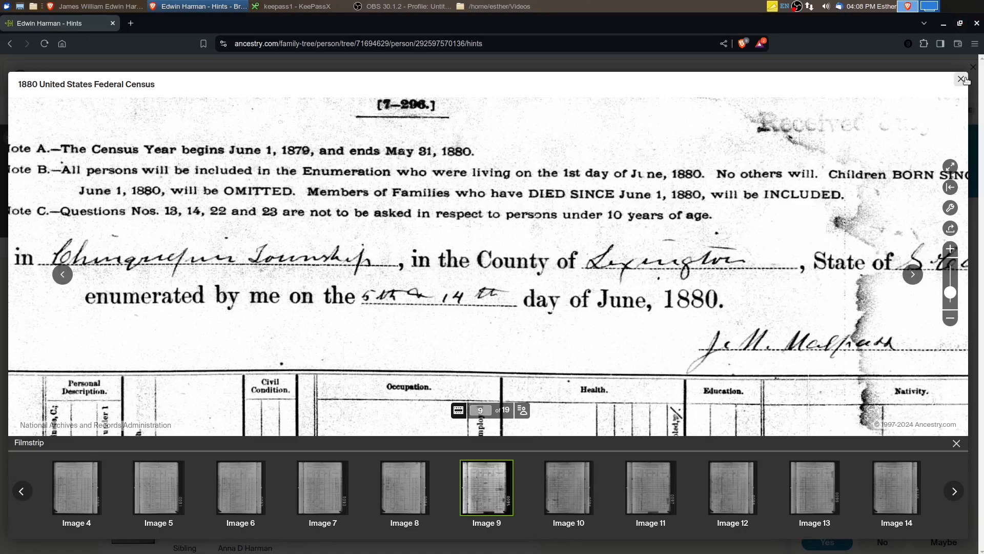
scroll(314, 332, "down", 5)
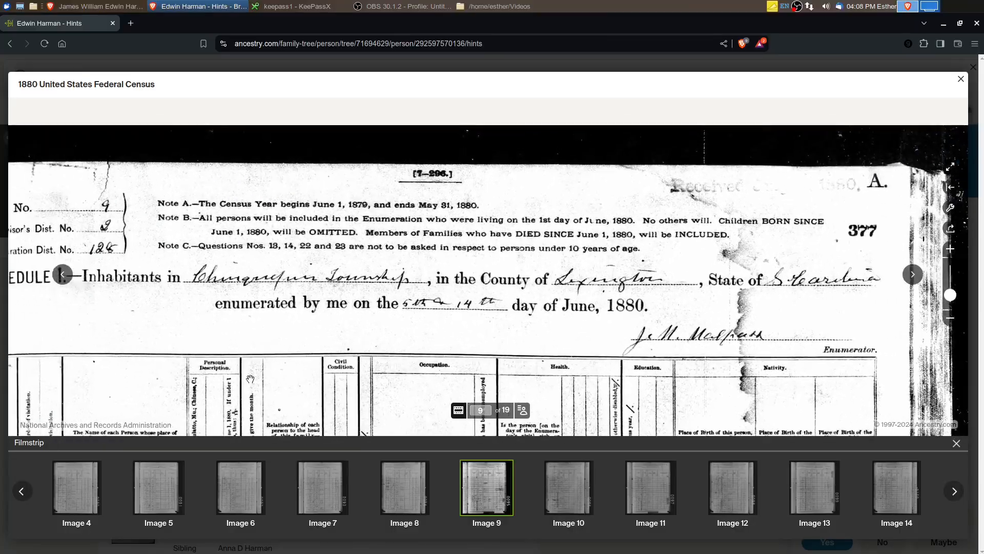
scroll(295, 402, "down", 8)
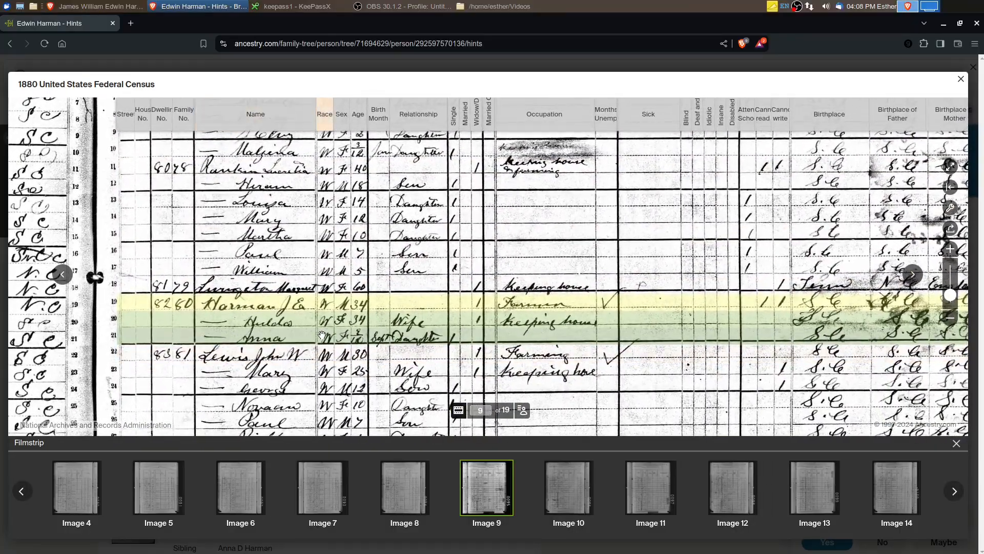
scroll(315, 341, "up", 3)
scroll(321, 331, "down", 3)
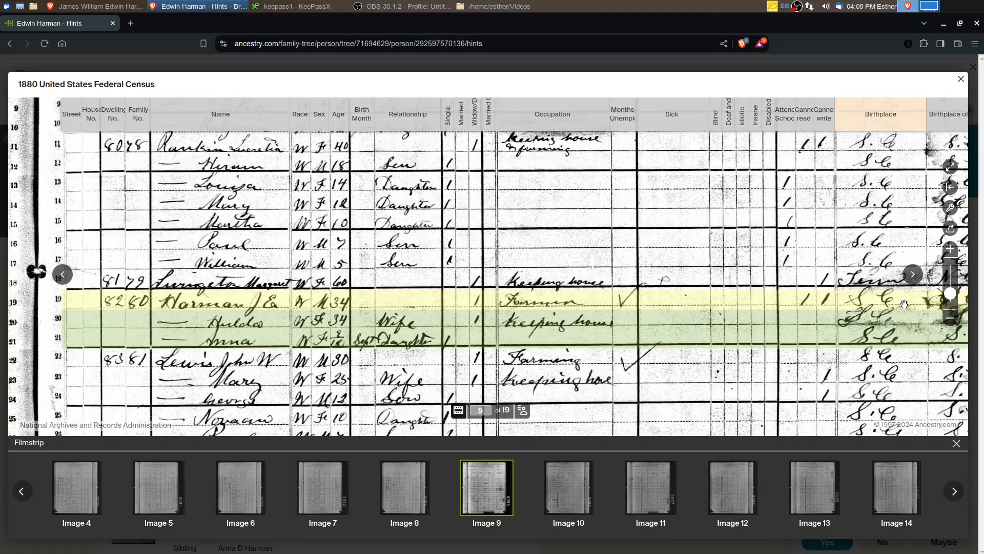
left_click_drag(230, 336, 291, 359)
Close the census image, restore the Ancestry window, and open the daughter's person page in a maximized FamilySearch window
left_click(961, 80)
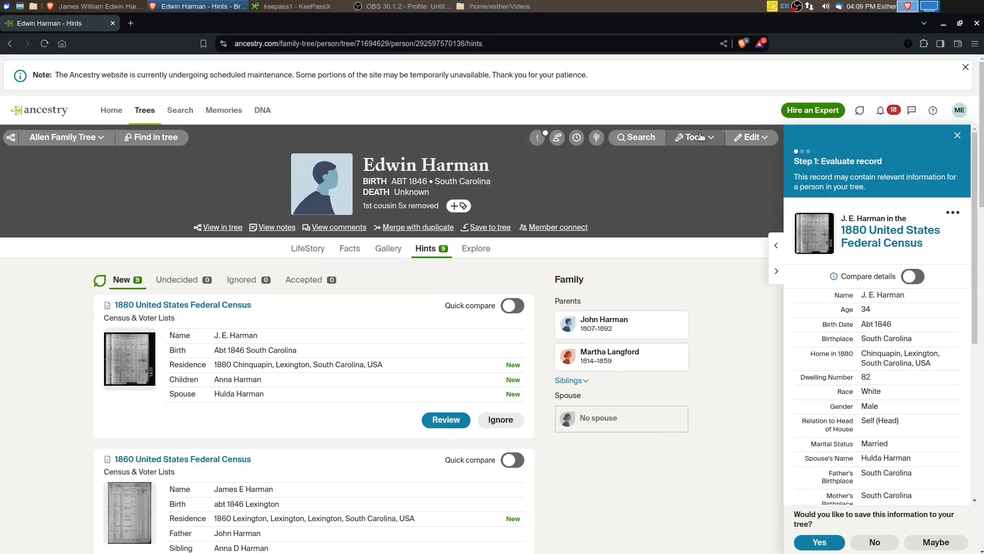
left_click(959, 23)
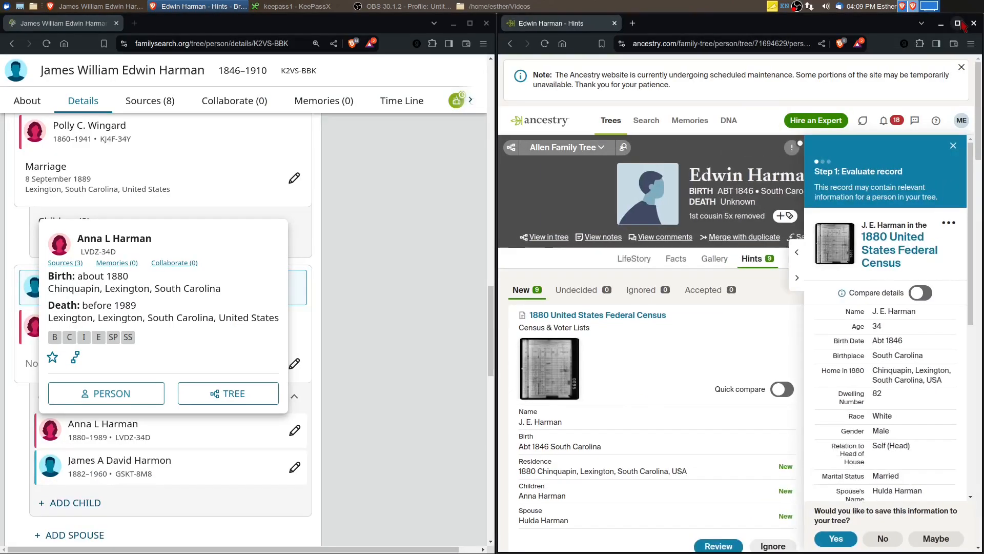
left_click(469, 23)
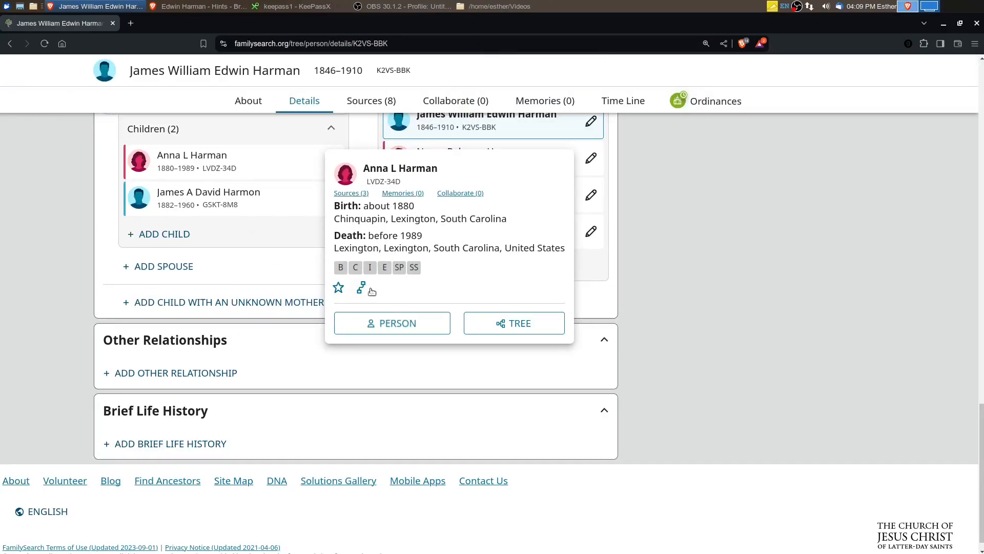
left_click(379, 323)
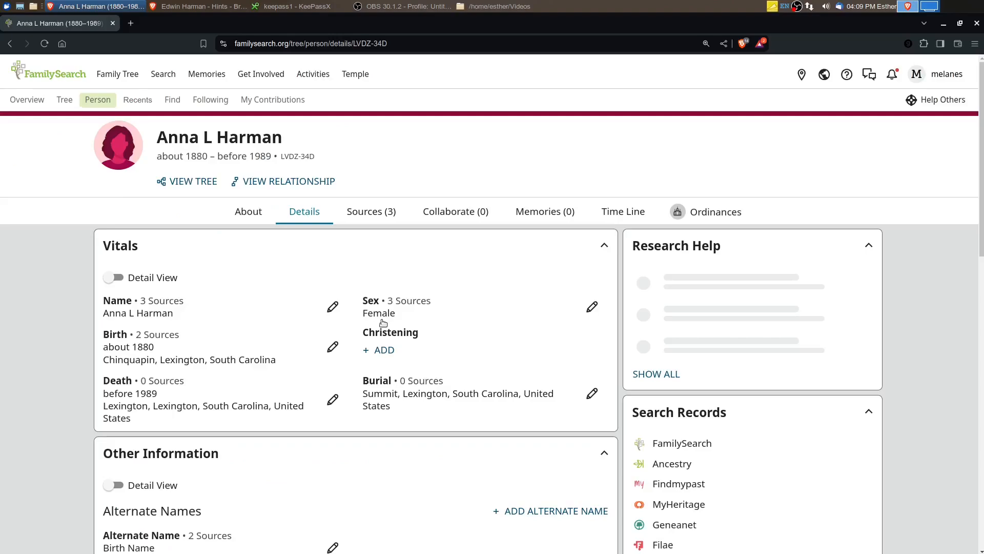
Set the daughter's date of birth to the standardized date September 1879 in her birth details
left_click(333, 348)
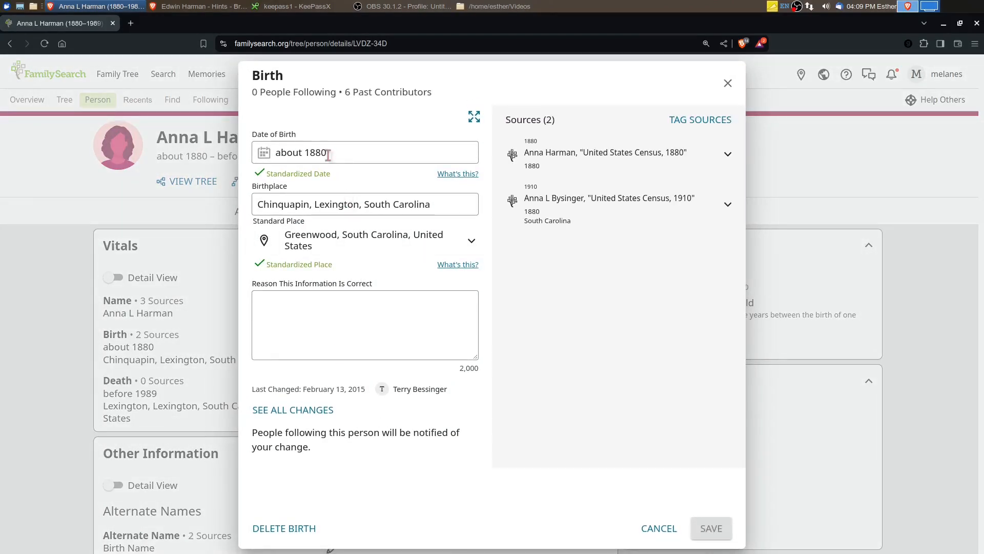
left_click(328, 155)
key("ctrl+a")
type("S")
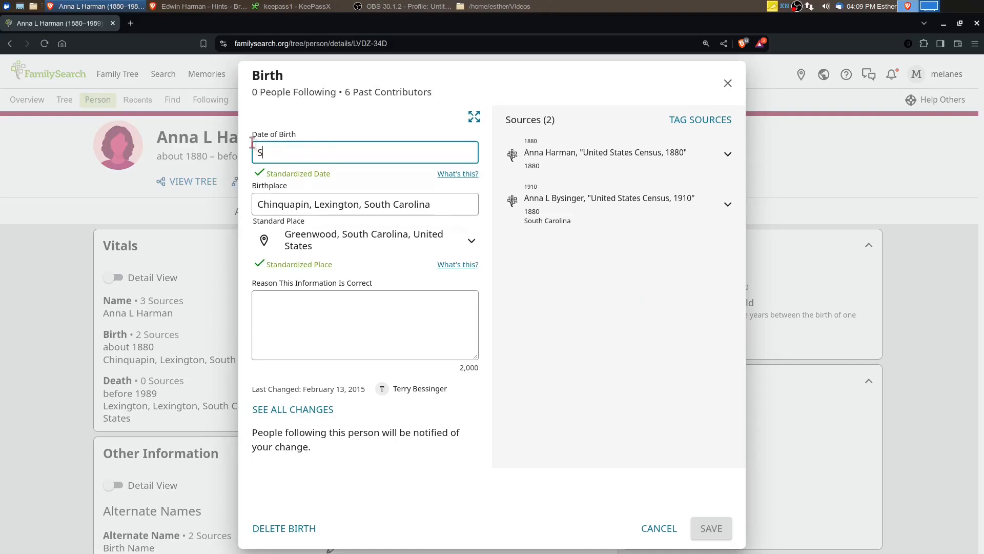
type("ep 18")
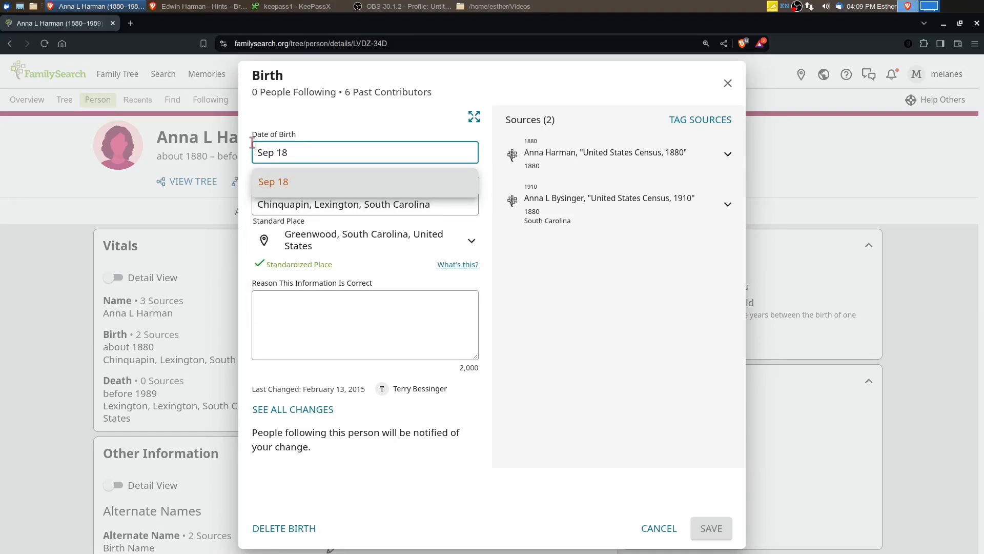
type("979")
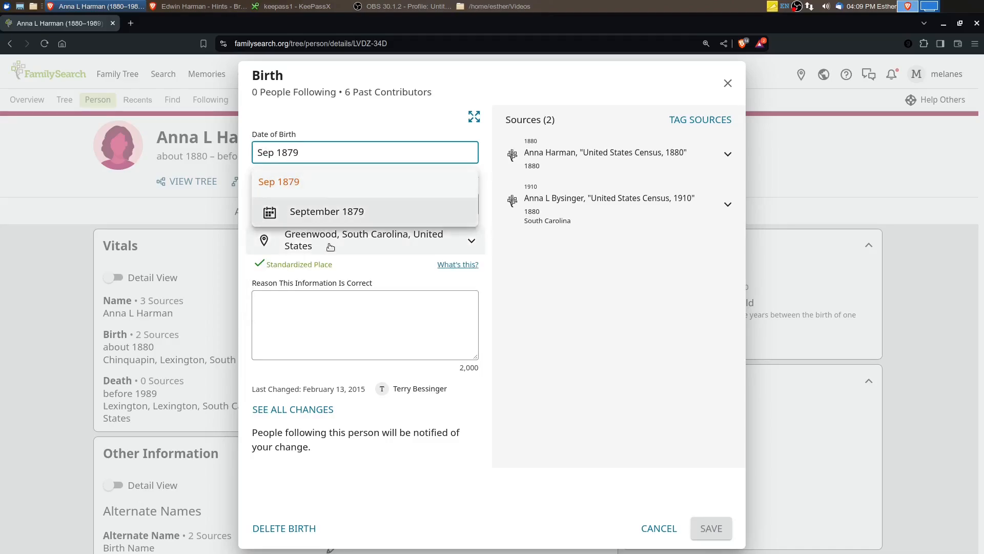
key("Return")
Enter "1880 Census gives birth day as Sept 1879" as the reason the information is correct and save the birth details
left_click(305, 342)
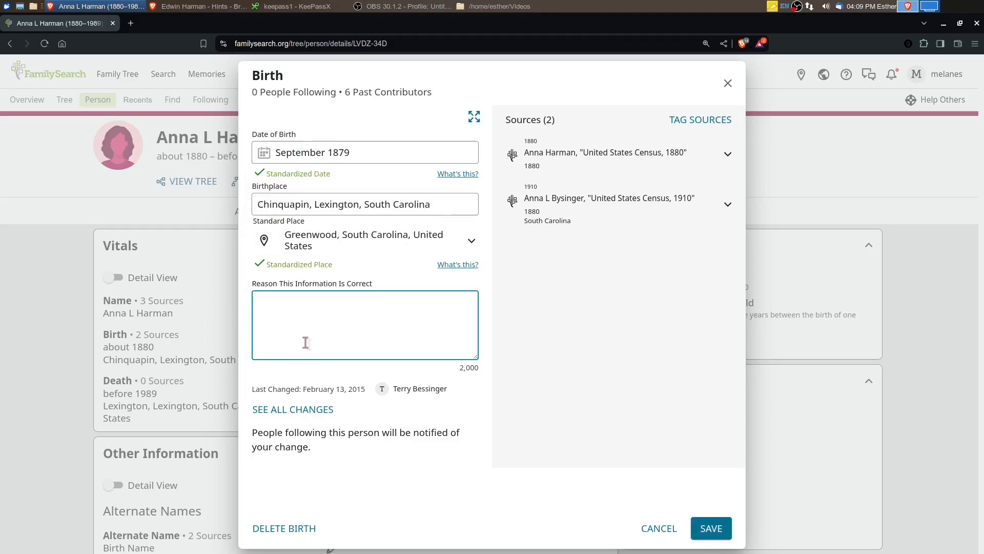
type("1880 Census gives birth day as Sept 1879")
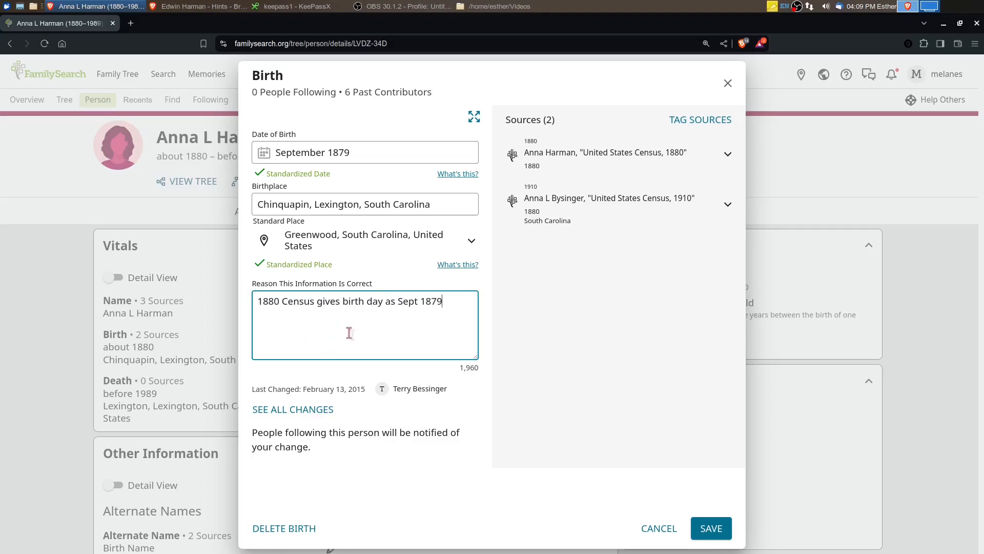
left_click(710, 526)
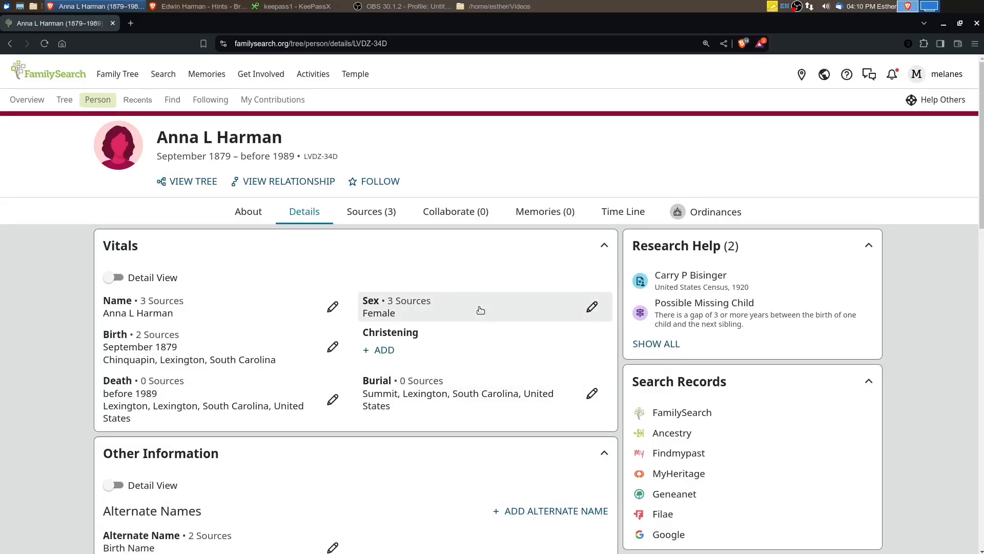
Open the person page of the daughter's father in FamilySearch, restore that window, and maximize the Ancestry window with his hints
scroll(442, 313, "down", 12)
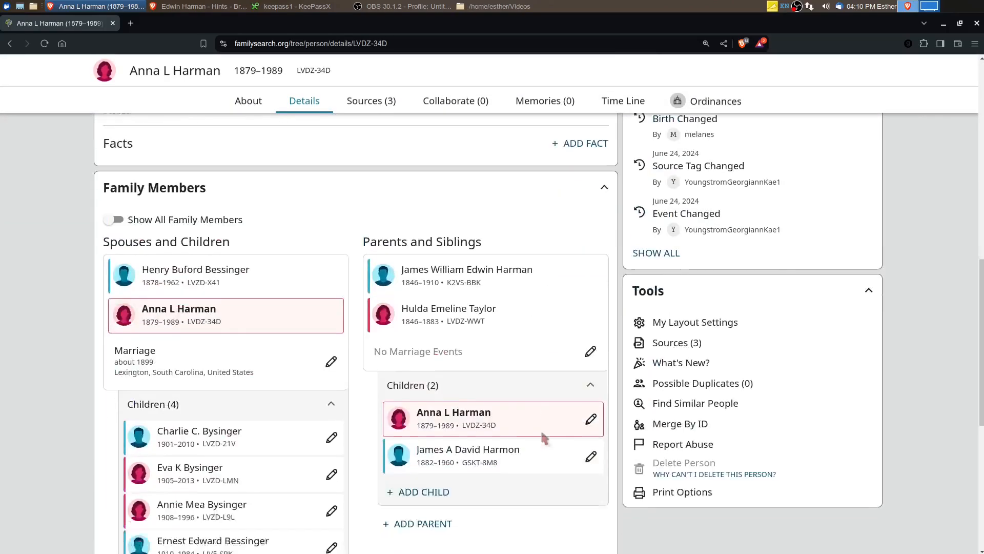
left_click(456, 246)
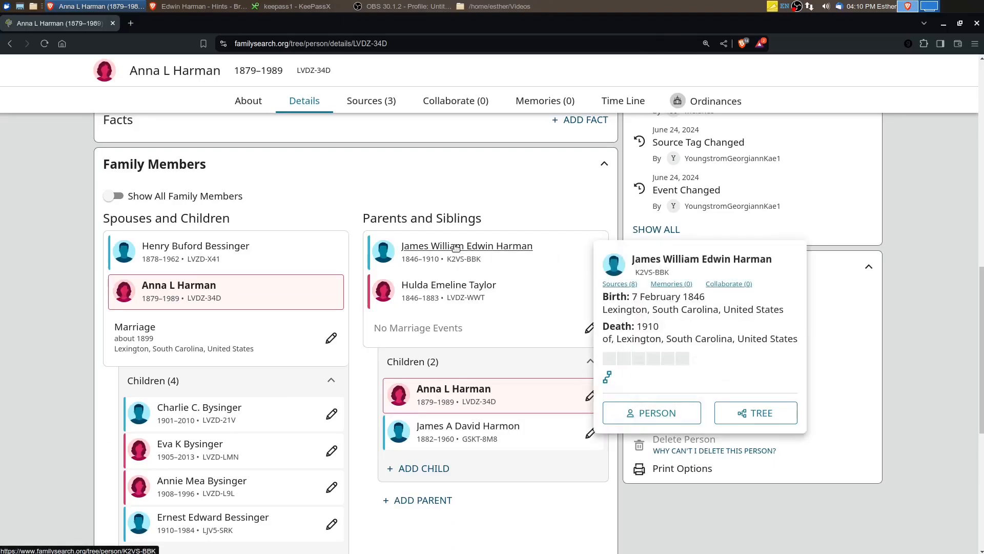
left_click(657, 427)
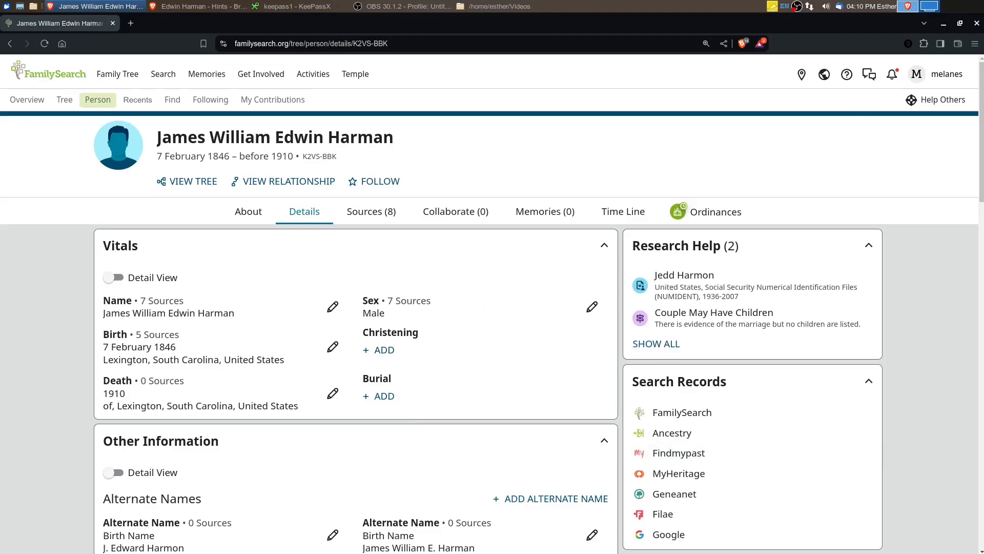
left_click(961, 24)
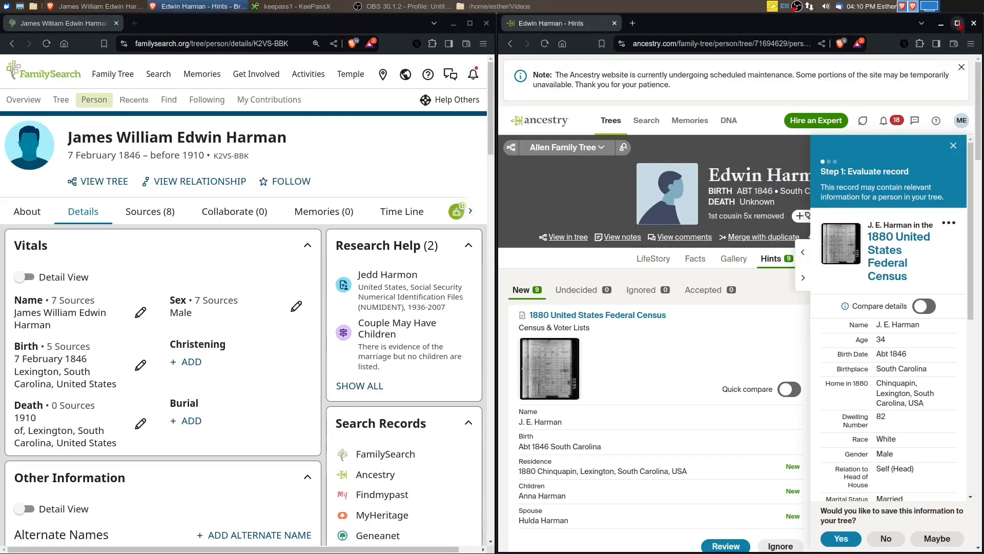
left_click(956, 23)
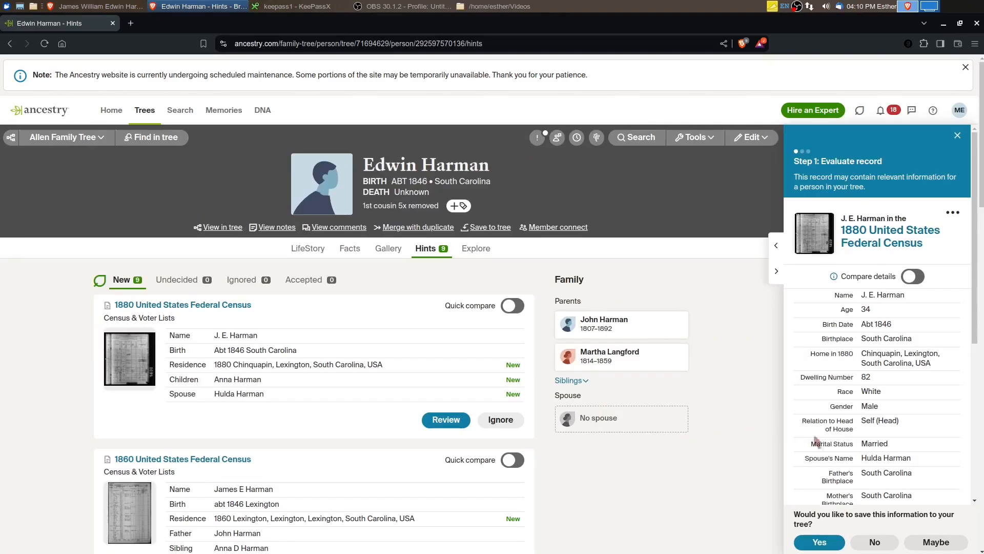
Accept the father's 1880 United States Federal Census record, put the initial J before his first name, and continue to adding related people
left_click(825, 544)
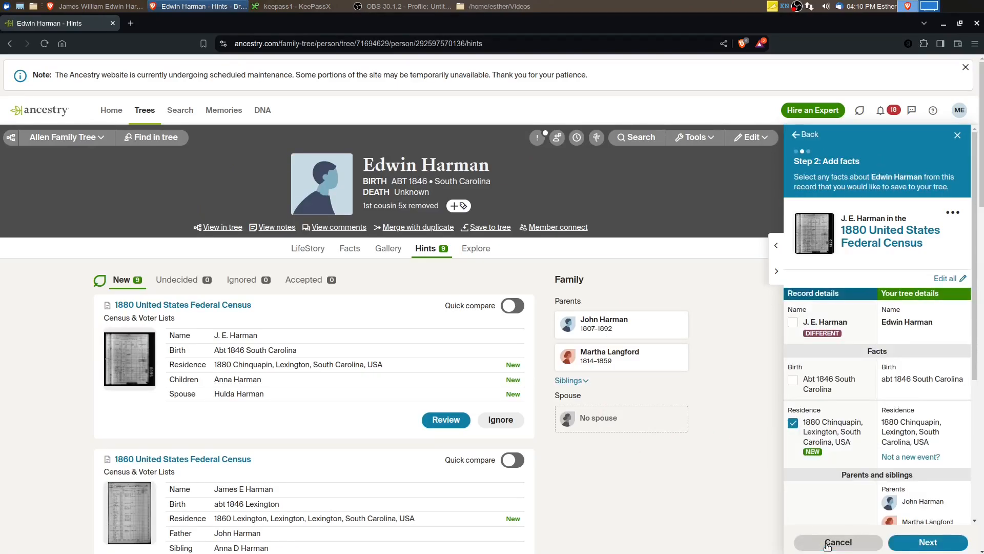
left_click(912, 324)
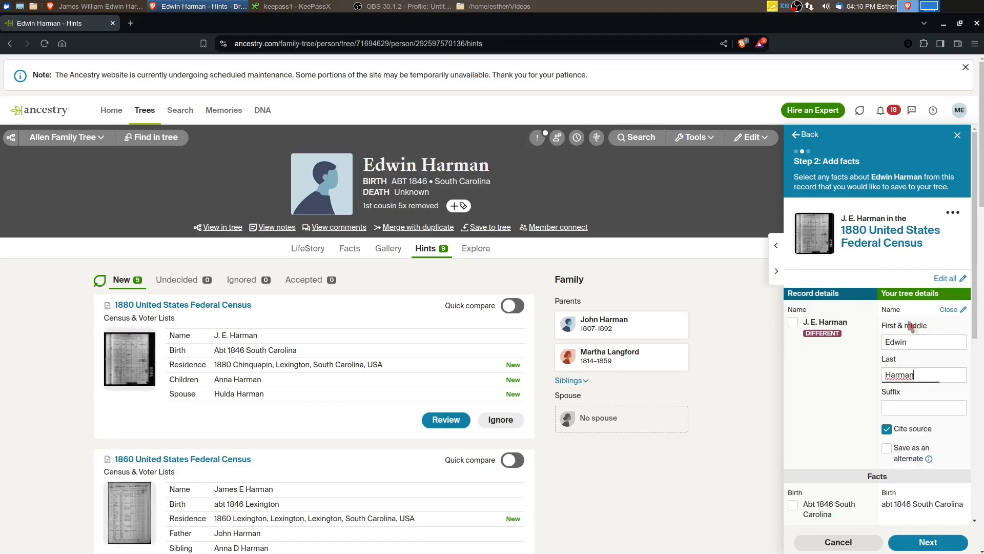
left_click(887, 341)
type("J")
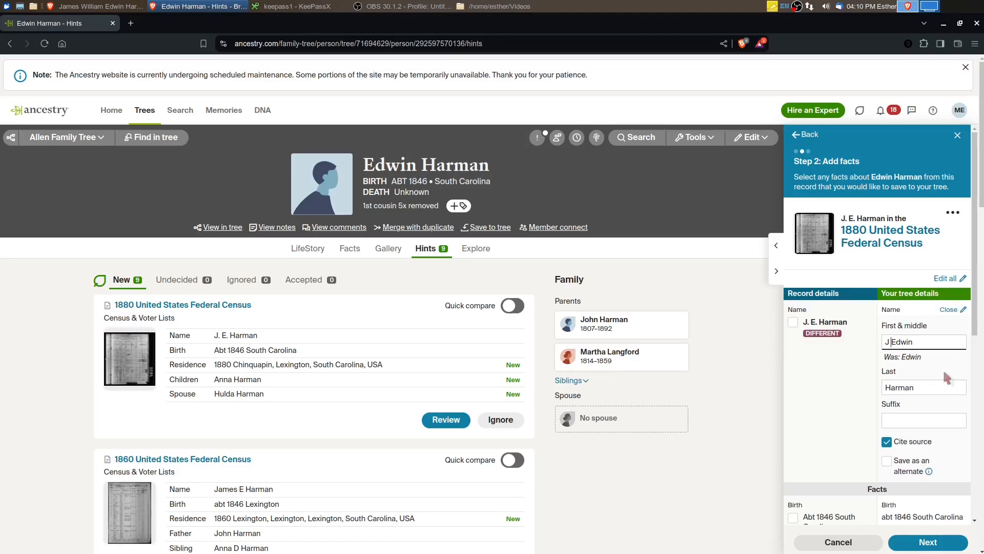
left_click(822, 416)
scroll(827, 416, "down", 3)
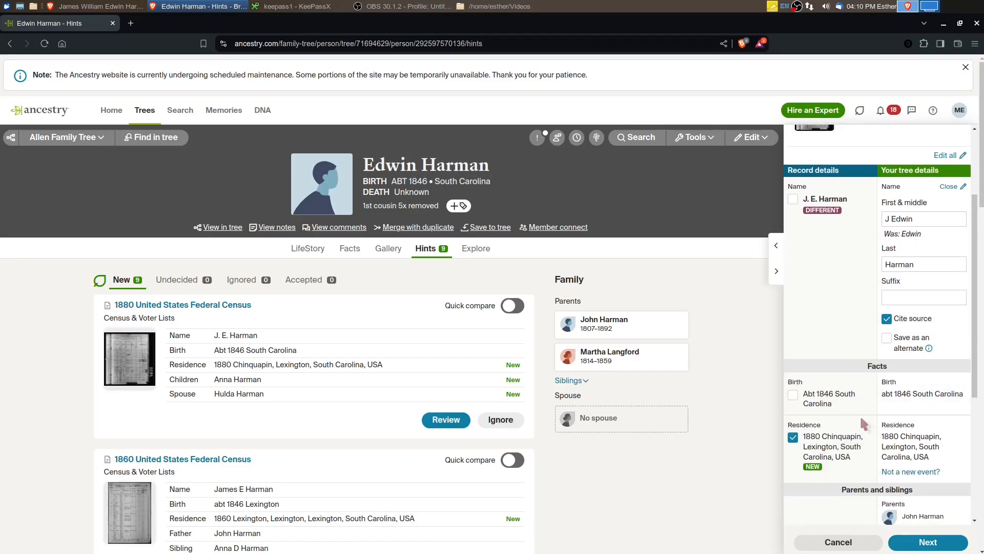
scroll(859, 414, "down", 5)
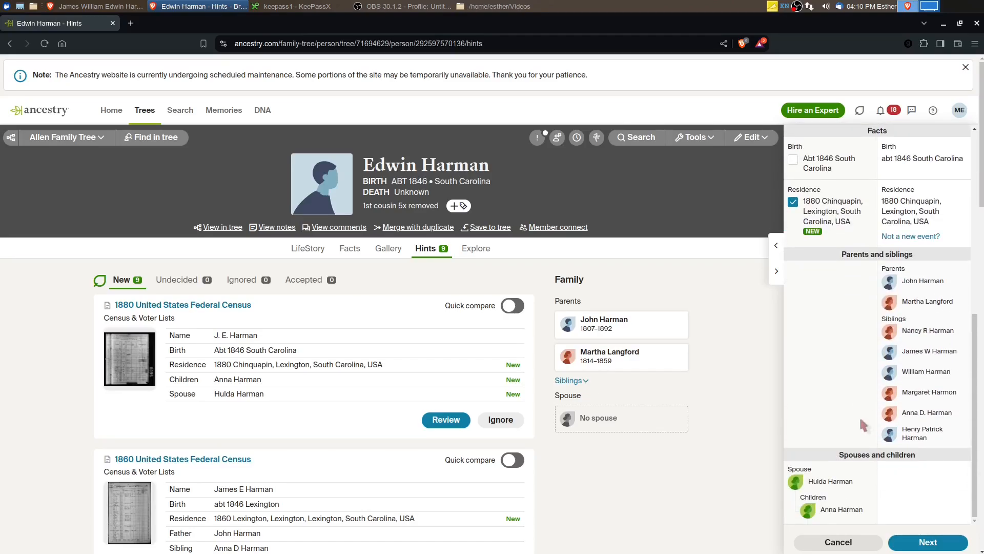
left_click(931, 542)
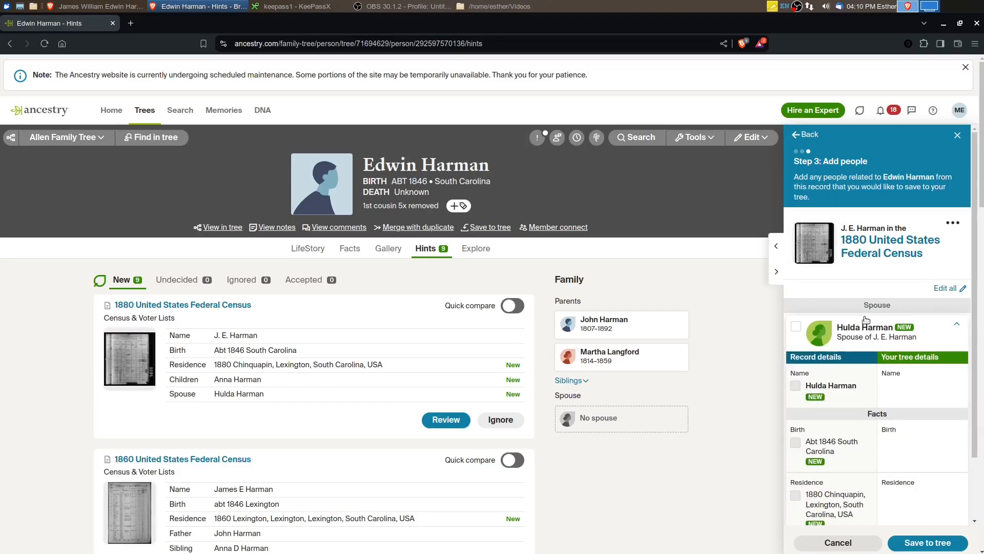
Include the wife from the 1880 census record in the tree and clear her last name
left_click(795, 326)
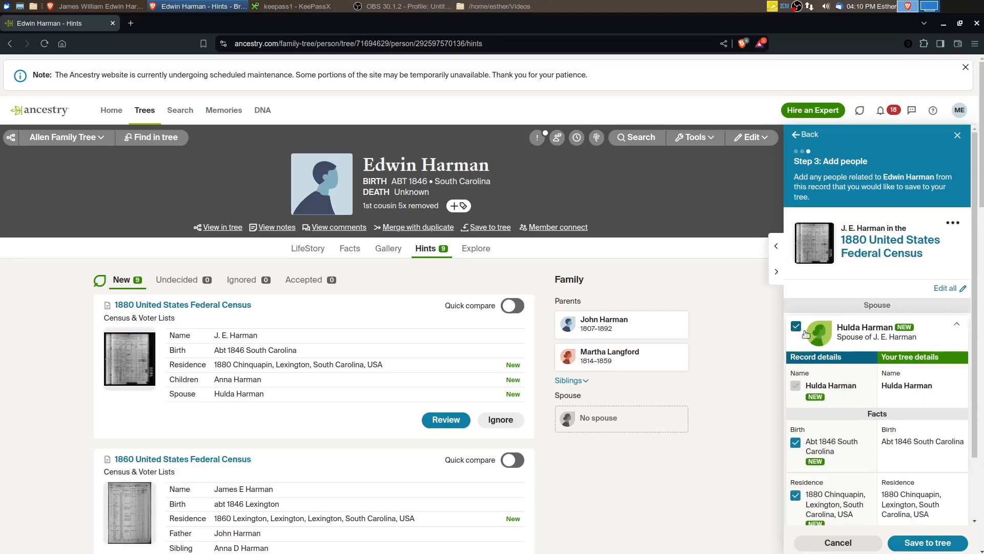
left_click(920, 388)
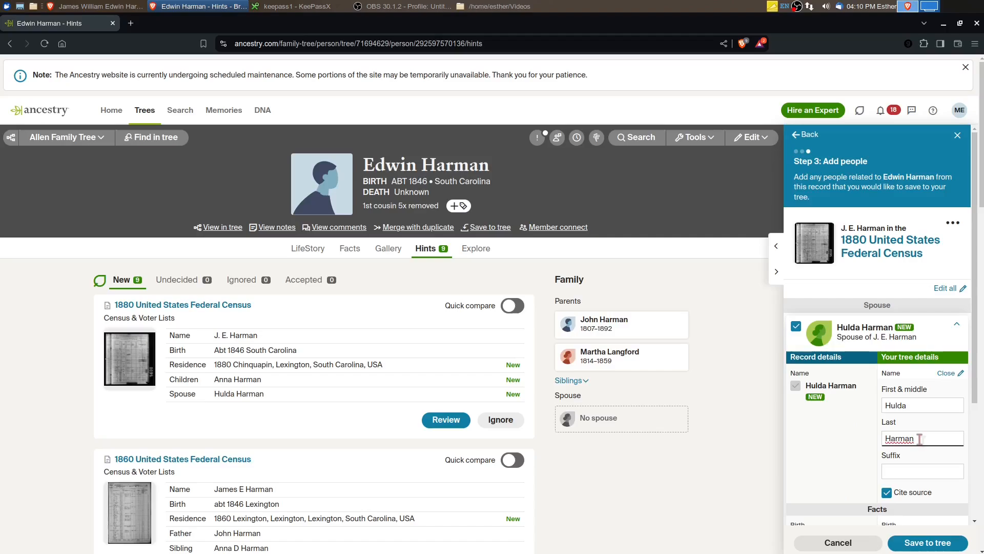
double_click(921, 438)
key("BackSpace")
Include the daughter from the 1880 census record with the birth date Sep 1879 and save the record's information to the tree
scroll(825, 386, "down", 3)
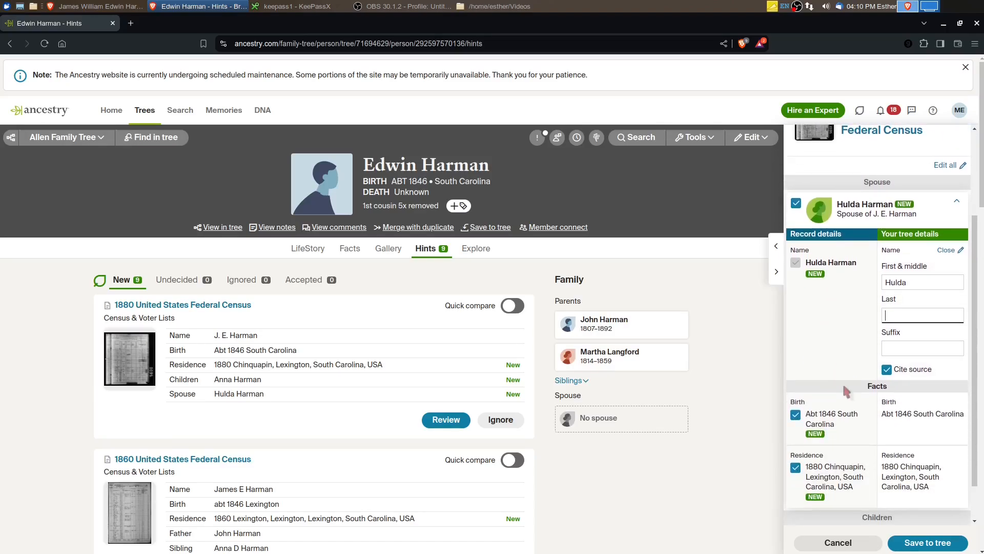
scroll(859, 377, "down", 1)
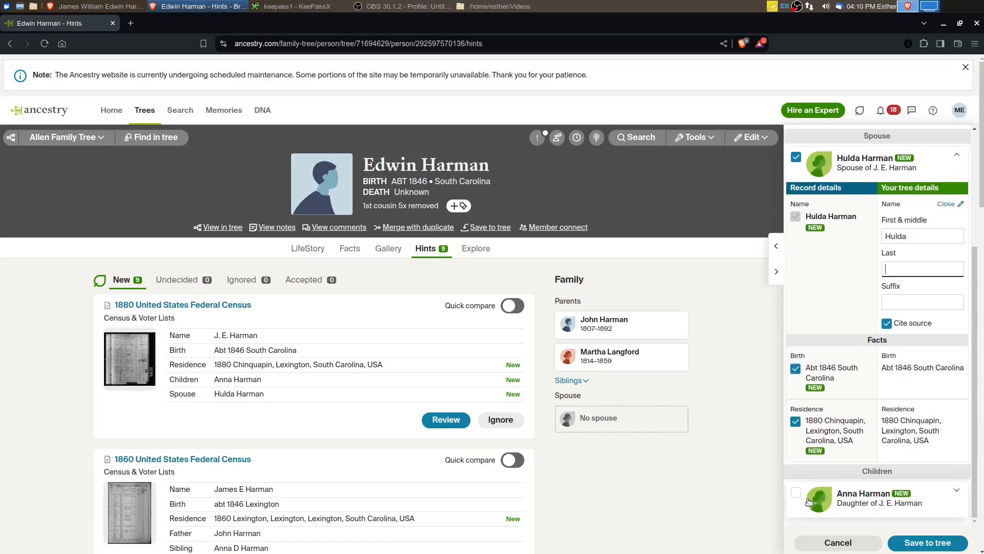
left_click(796, 493)
left_click(796, 493)
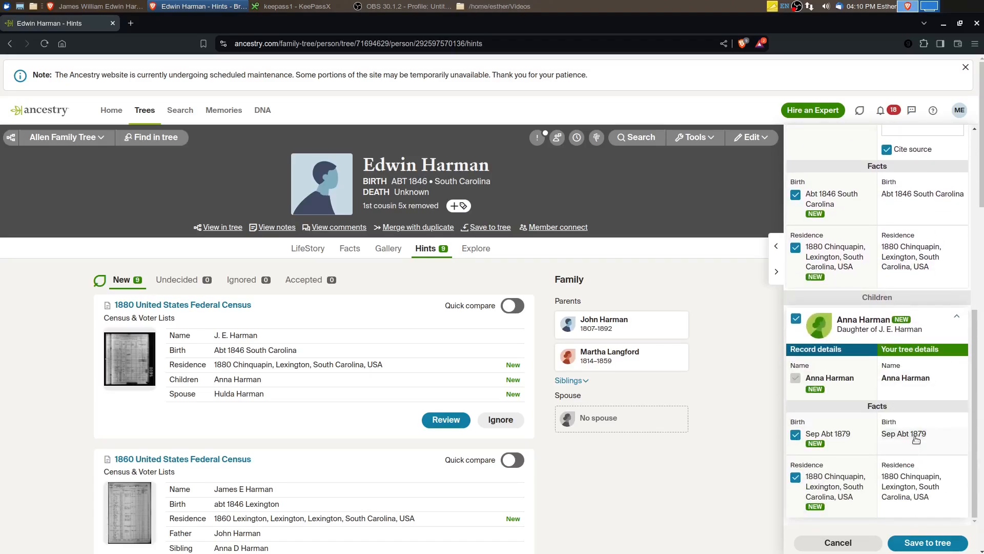
left_click(914, 437)
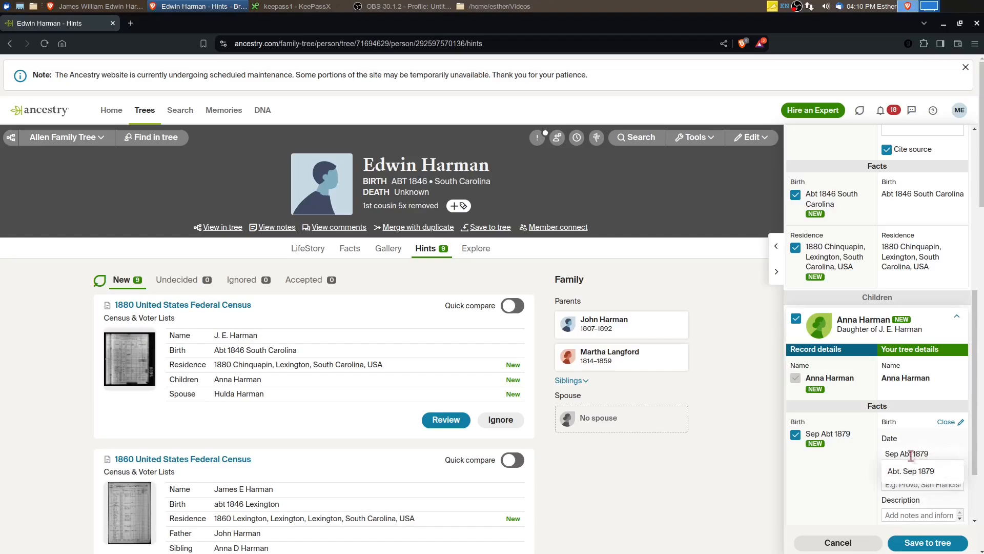
key("BackSpace")
key("BackSpace")
key("BackSpace")
key("BackSpace")
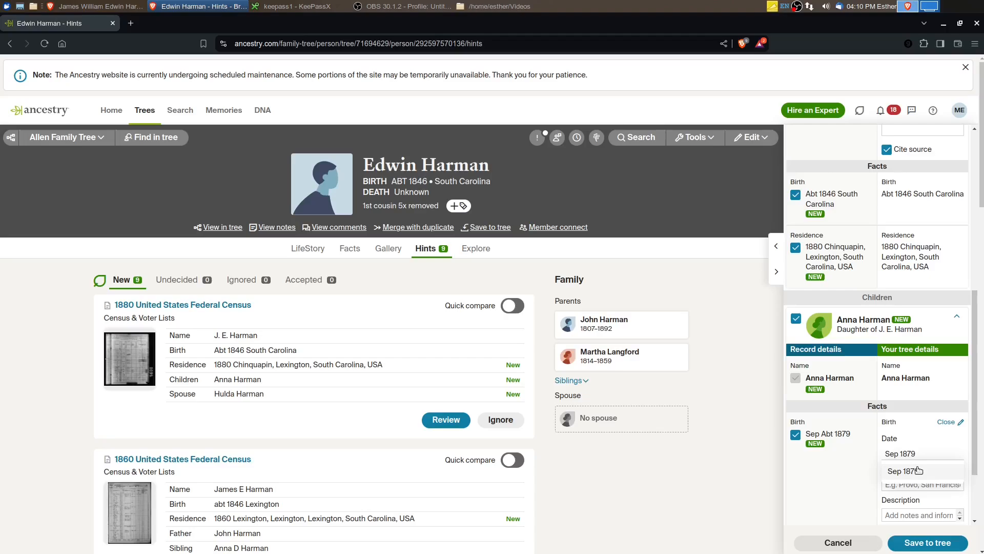
left_click(831, 480)
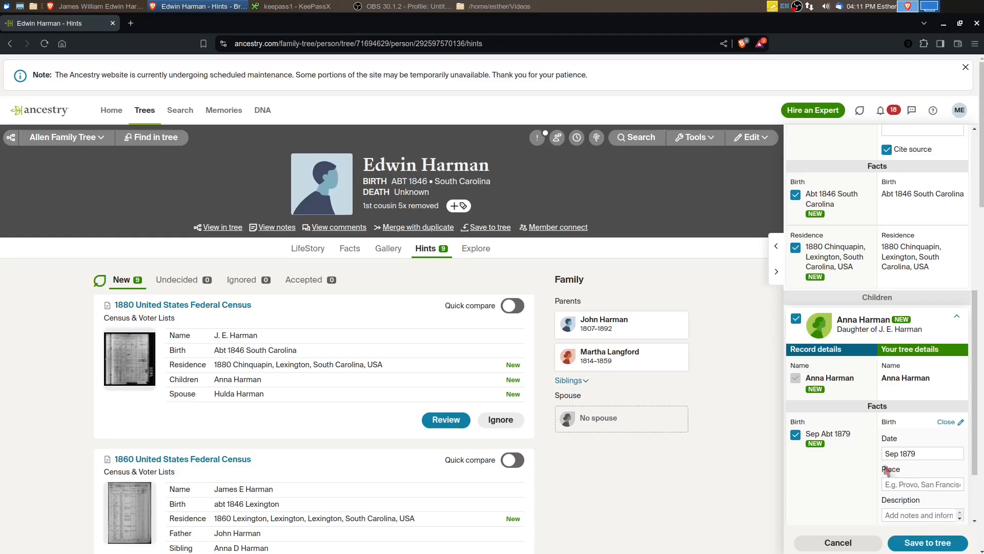
scroll(852, 489, "down", 2)
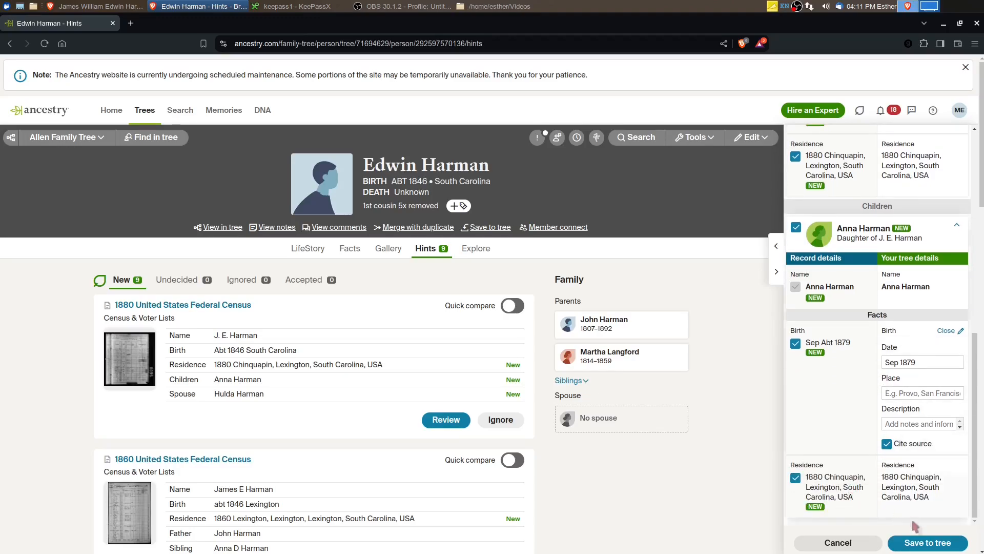
left_click(918, 544)
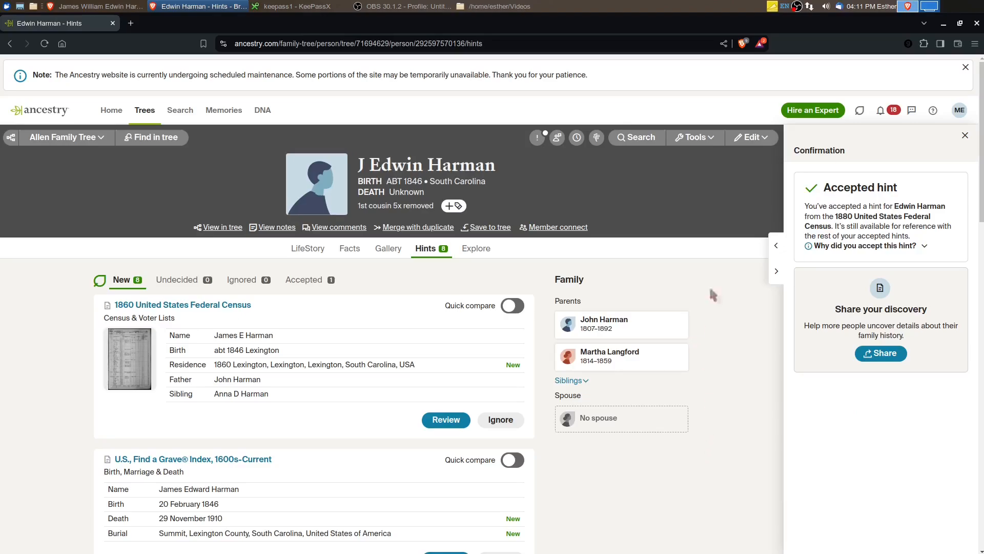
Review the father's 1860 United States Federal Census hint, including its household members, and accept it for saving to the tree
left_click(453, 420)
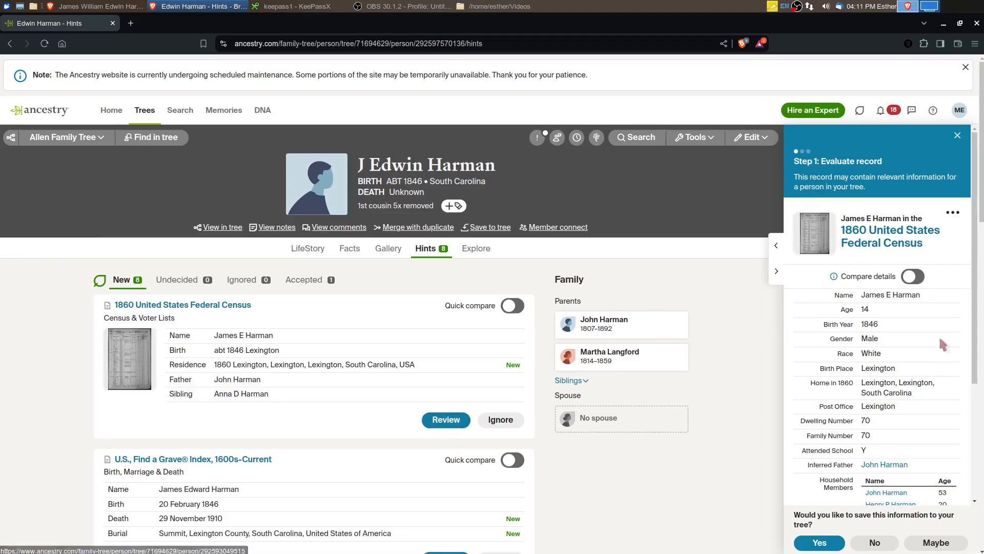
scroll(912, 358, "down", 1)
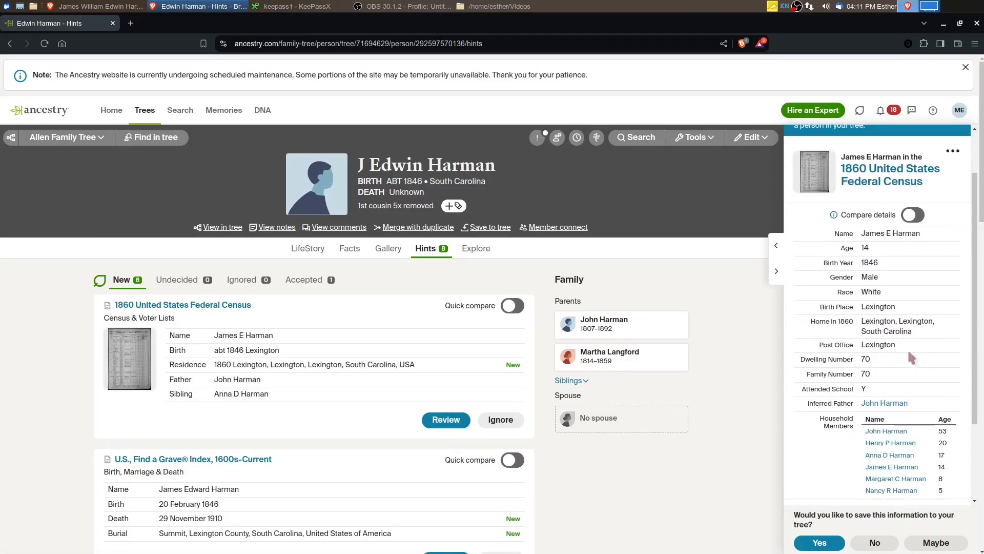
scroll(911, 357, "down", 1)
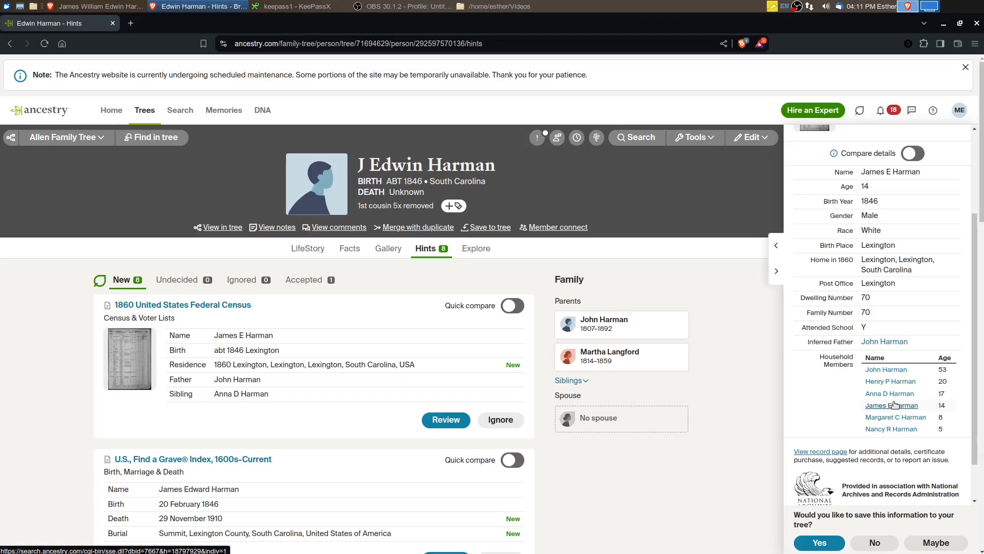
left_click(819, 542)
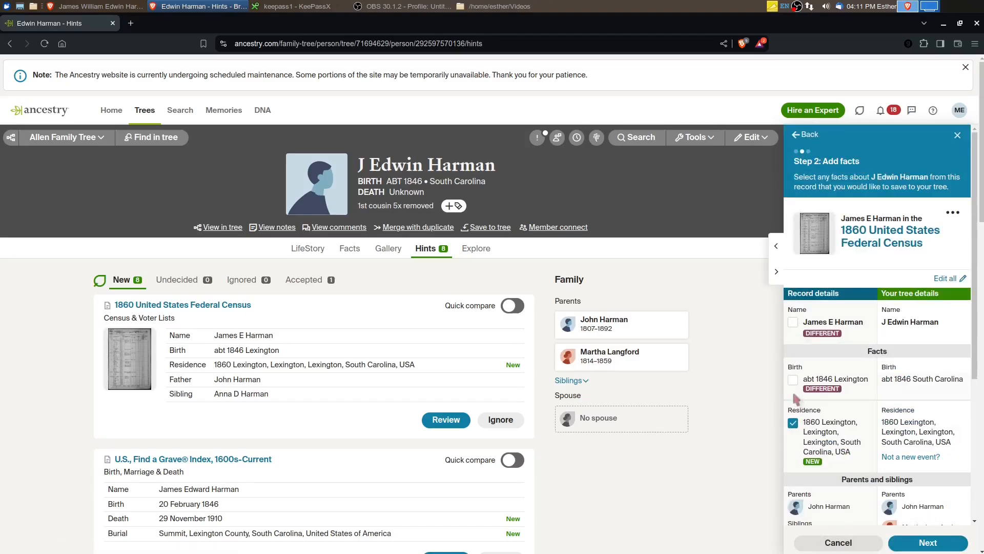
Expand the initial J in the father's tree name to the full first name given in the 1860 census record
left_click(903, 324)
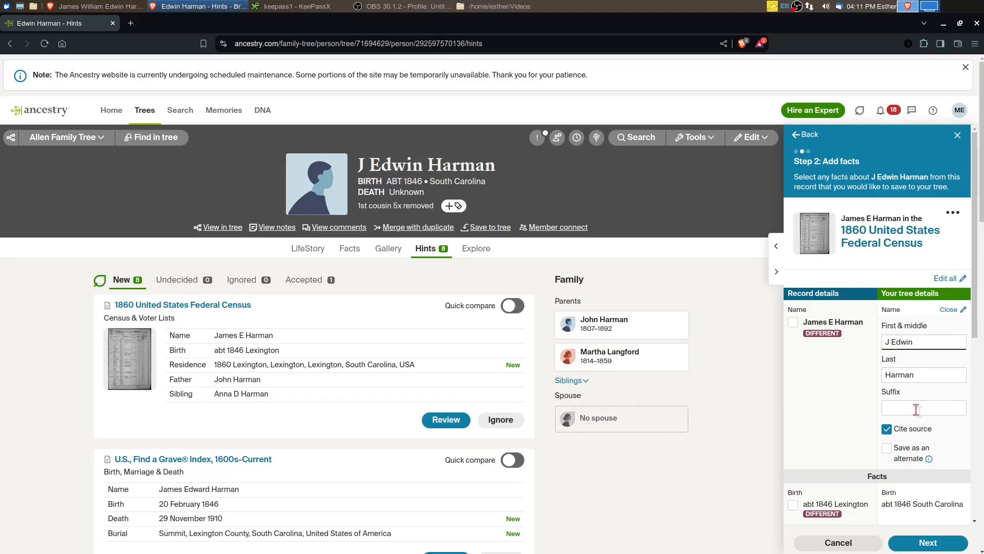
type("ames")
left_click(838, 396)
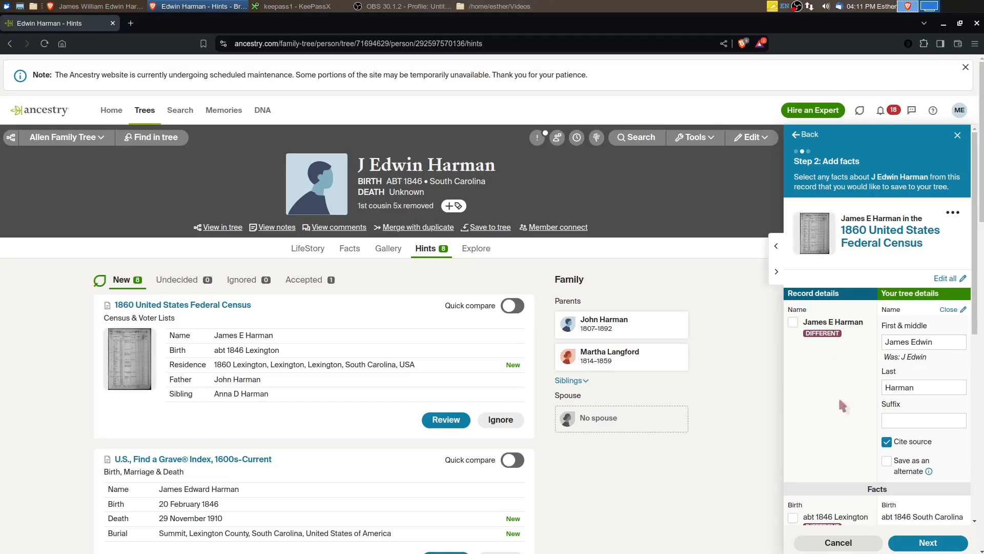
scroll(838, 396, "down", 5)
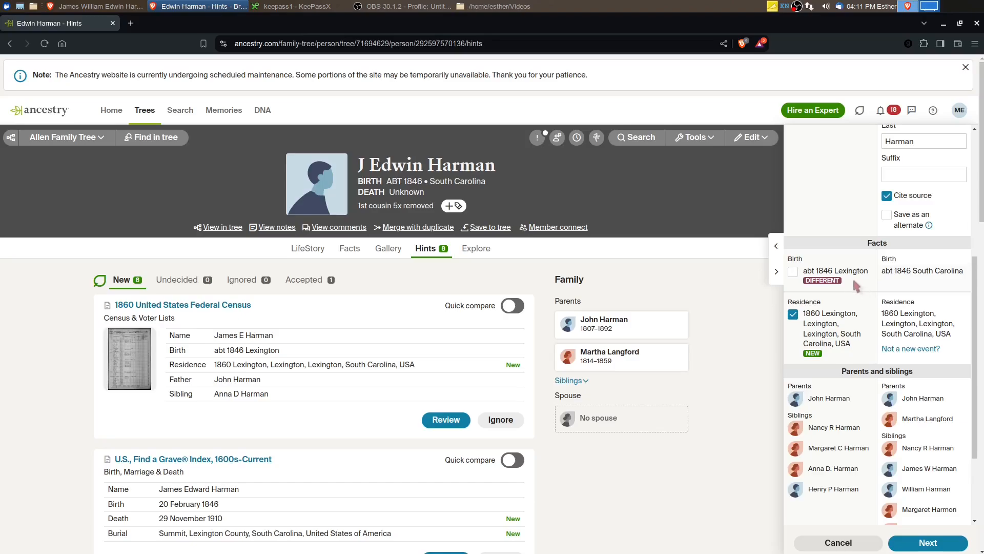
Set the father's birth place in the tree to Lexington County, South Carolina, USA
left_click(940, 271)
left_click(922, 320)
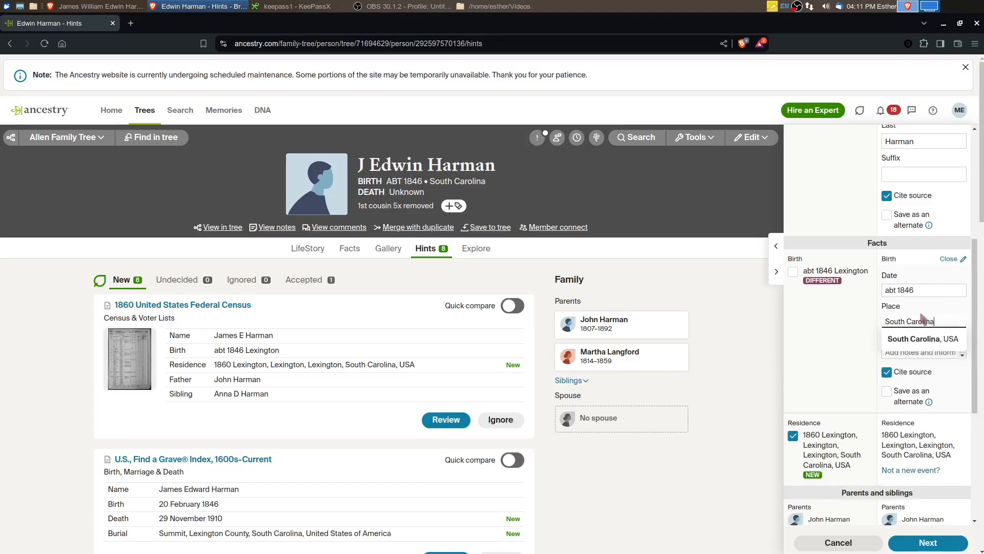
left_click(886, 321)
type("Lexington,")
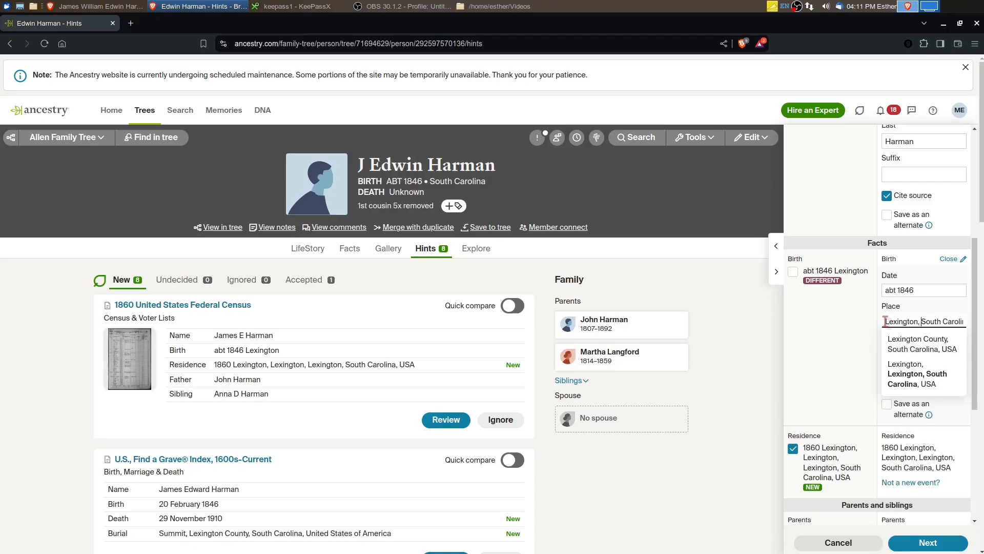
left_click(913, 344)
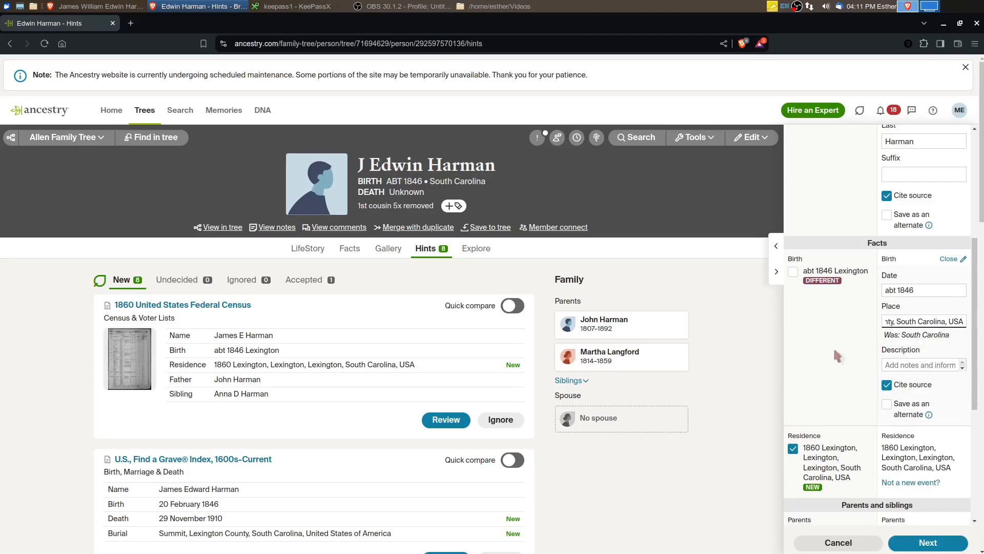
Examine the 1860 census image, checking the page heading and the birthplace column for the highlighted household
scroll(837, 359, "up", 5)
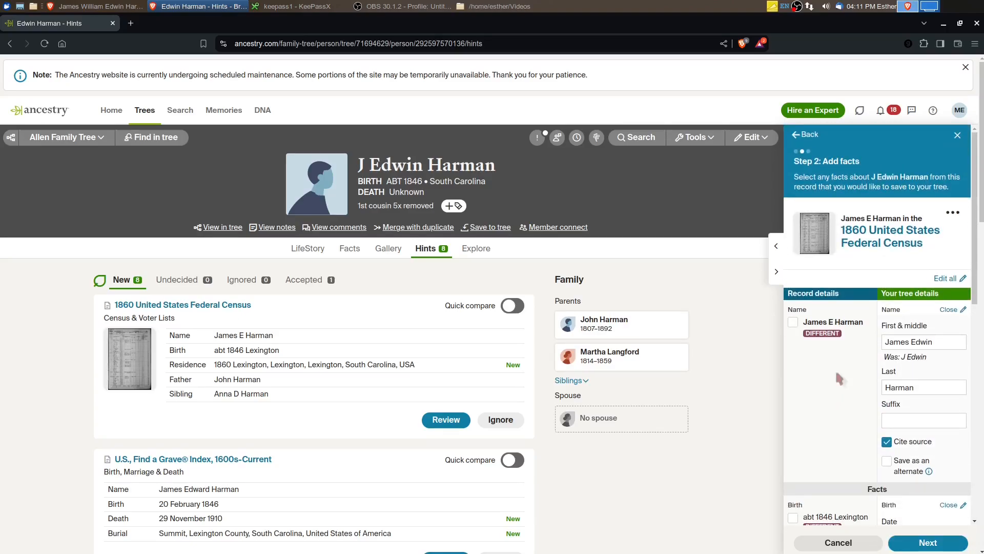
left_click(814, 235)
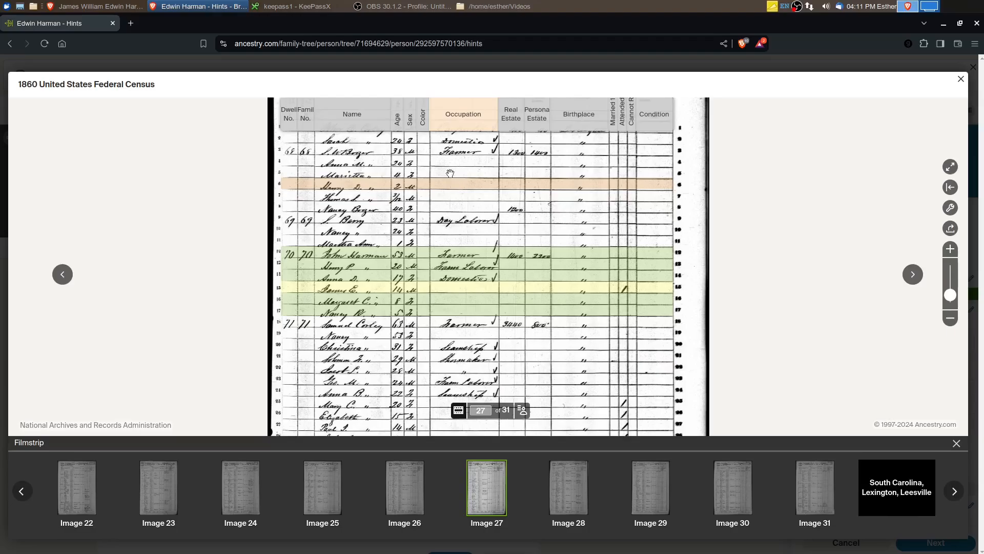
left_click_drag(450, 173, 457, 240)
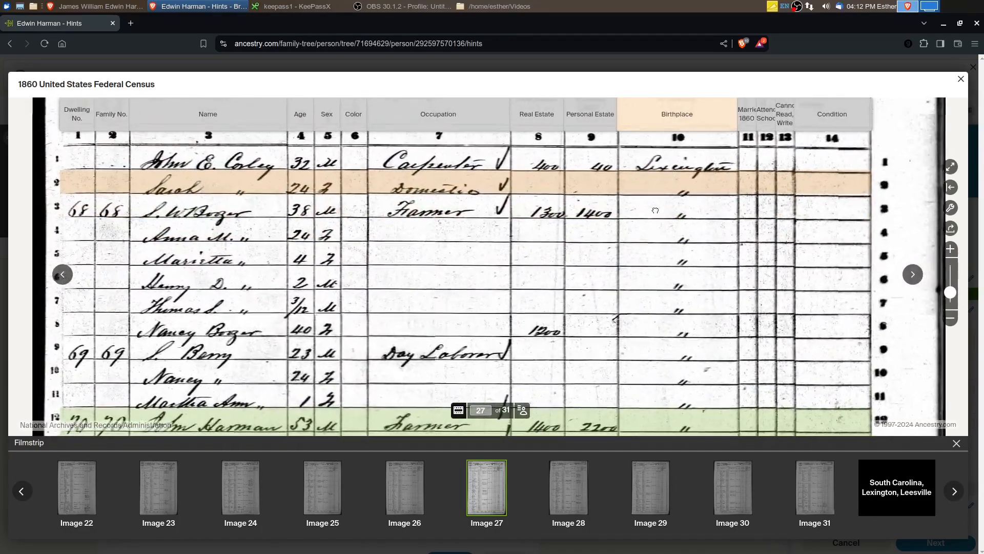
left_click_drag(657, 185, 606, 392)
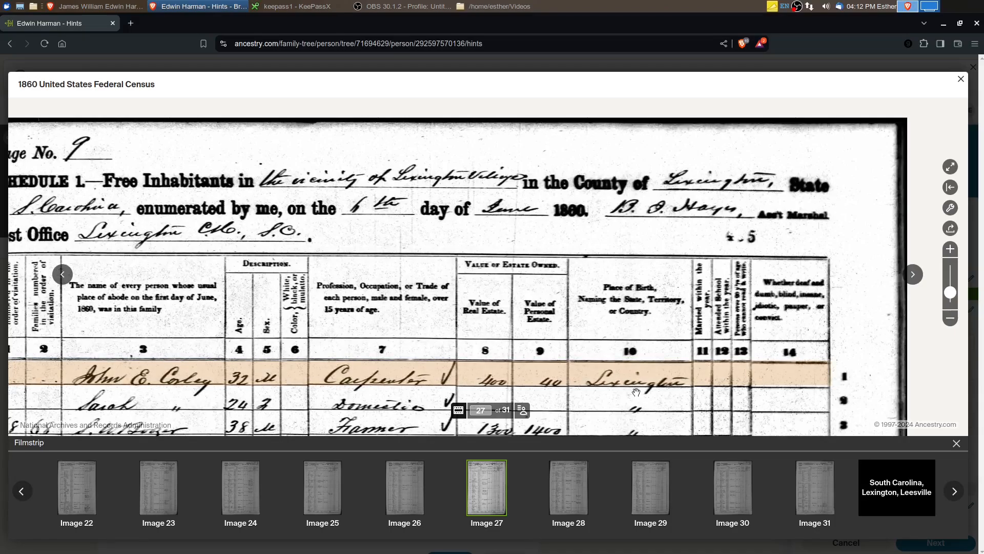
scroll(637, 297, "down", 2)
left_click_drag(637, 296, 639, 293)
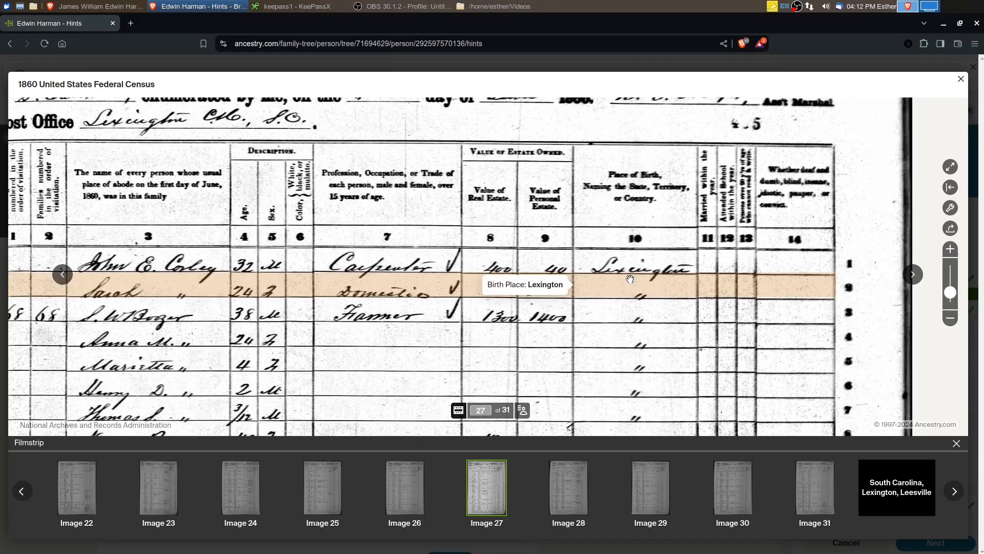
scroll(658, 405, "down", 3)
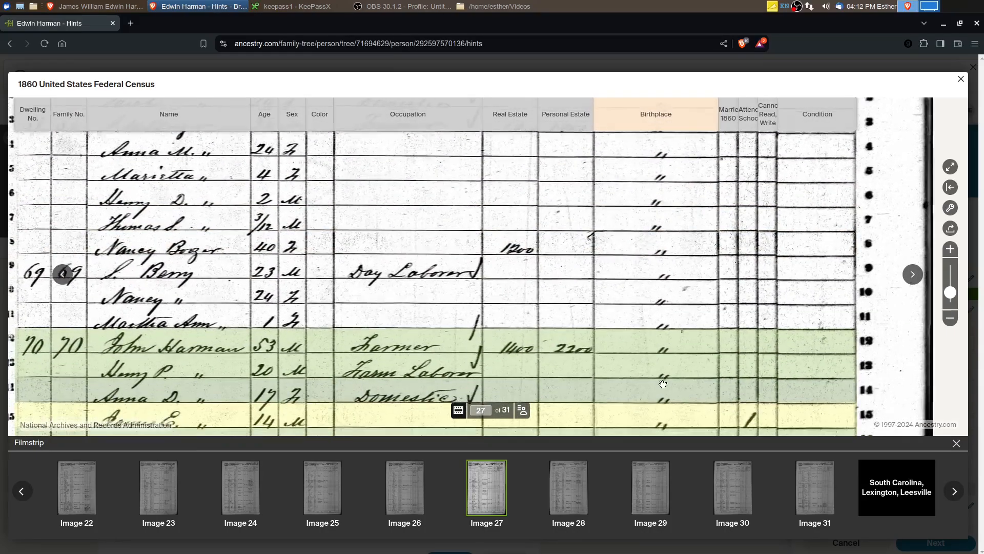
left_click_drag(662, 384, 724, 313)
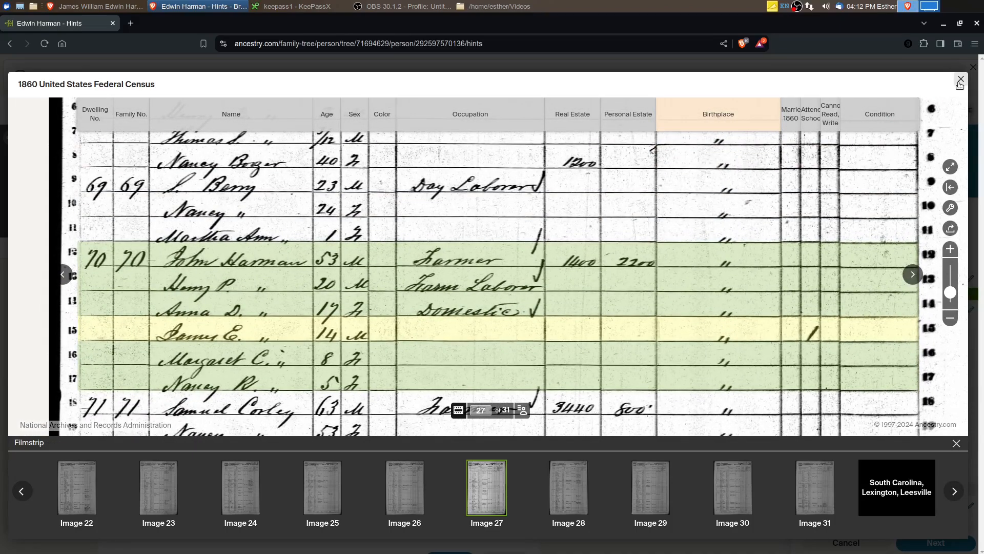
left_click(960, 80)
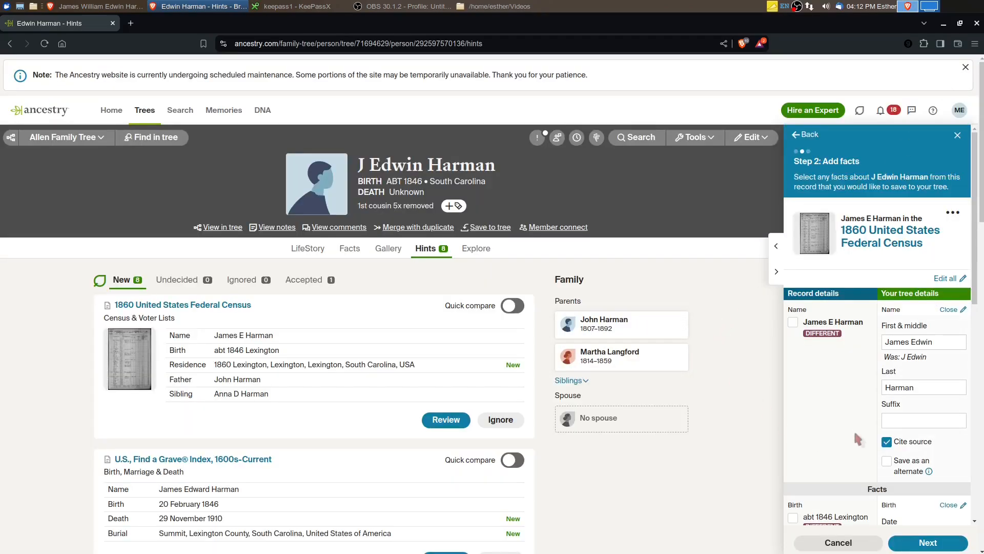
Continue to the related people and include the profile's father and the first listed sister from the 1860 census record
scroll(836, 398, "down", 5)
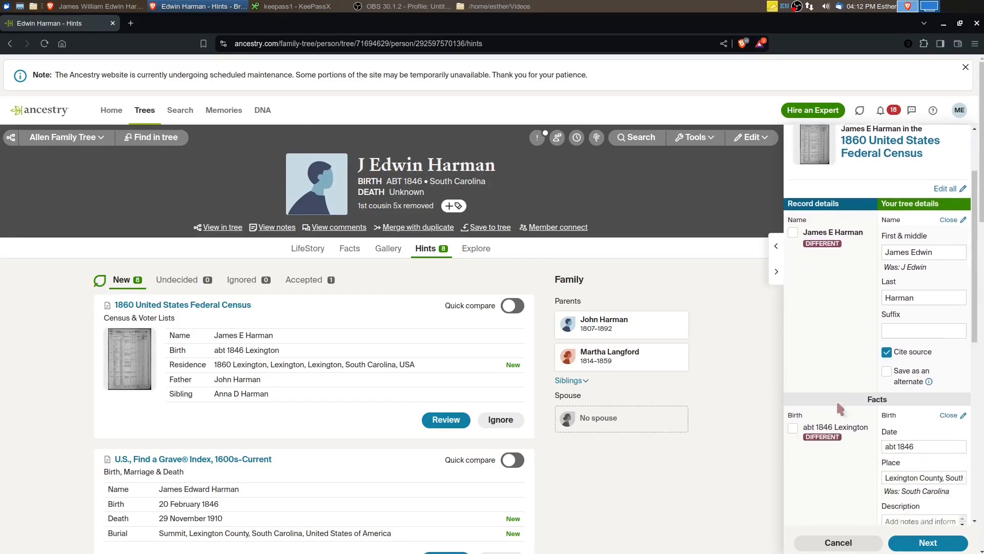
scroll(844, 403, "down", 6)
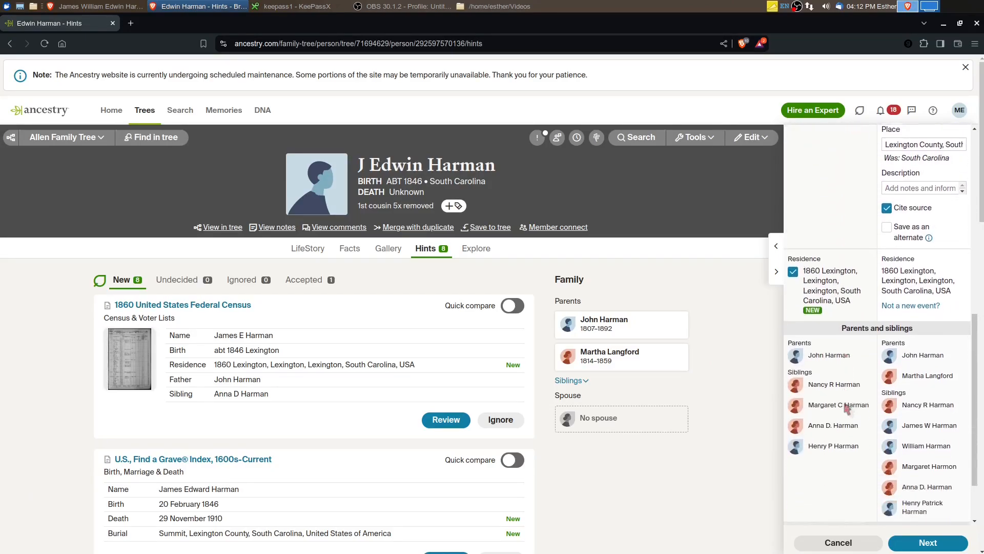
left_click(921, 549)
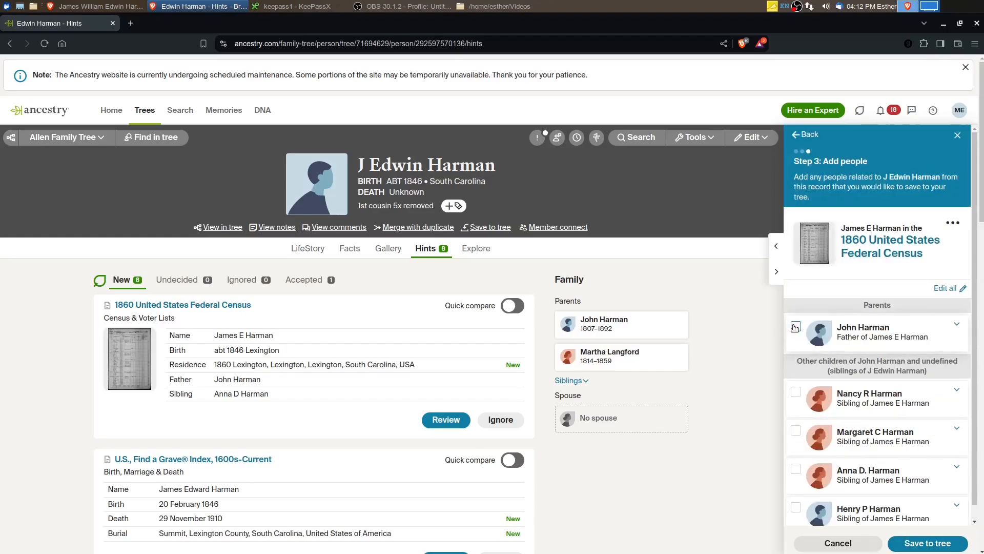
left_click(795, 326)
scroll(804, 358, "down", 4)
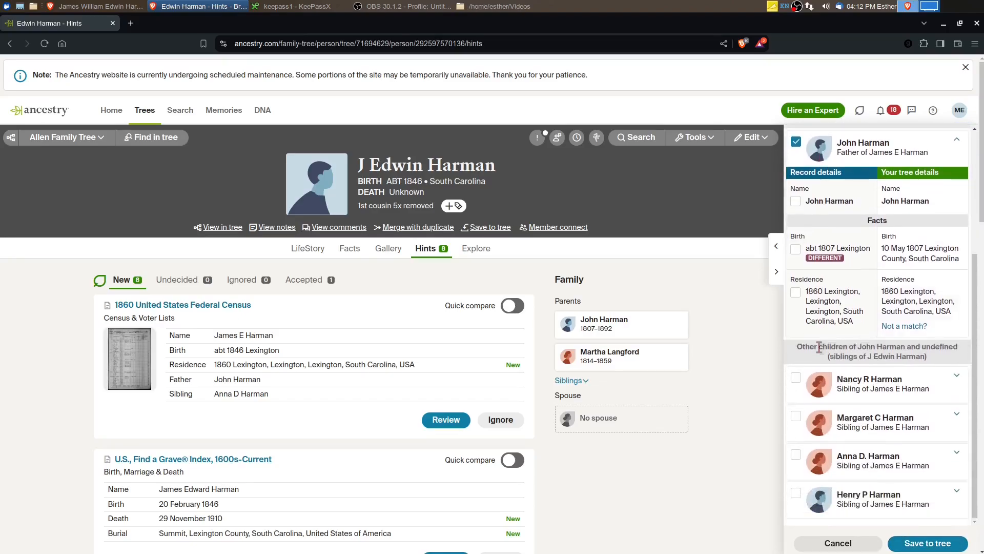
left_click(796, 379)
scroll(797, 405, "down", 4)
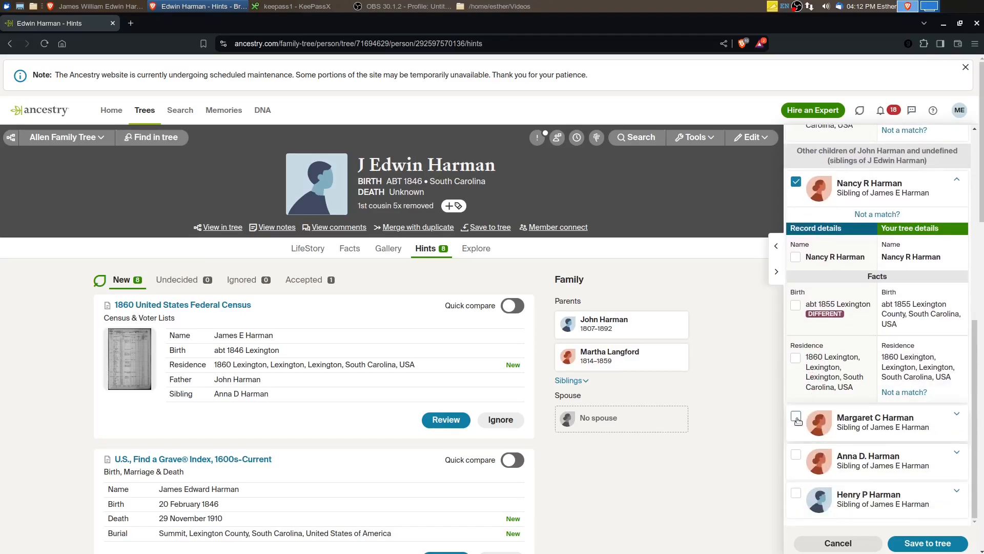
Include the second listed sister from the 1860 census record and accept the record's birth fact for her
left_click(796, 418)
scroll(797, 357, "down", 4)
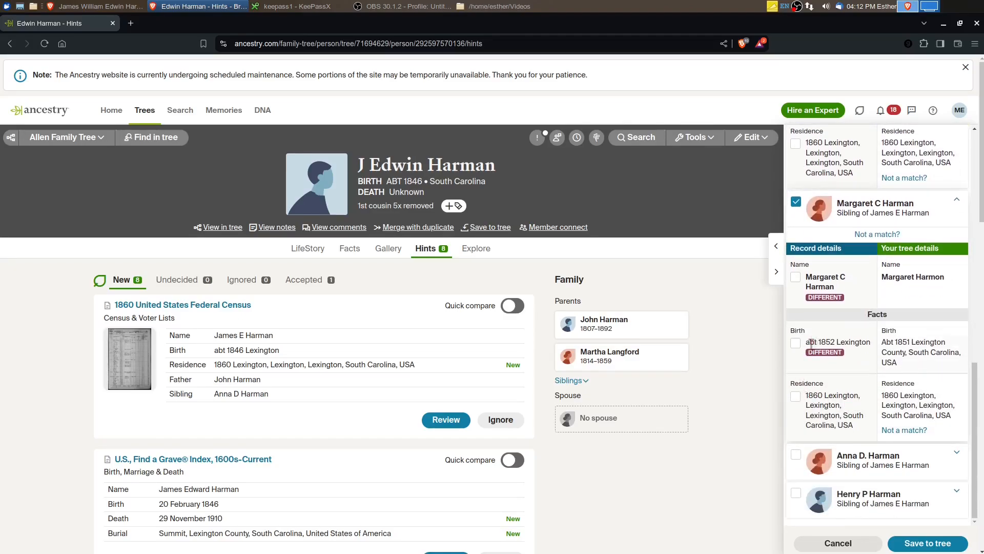
left_click(796, 343)
scroll(820, 364, "down", 3)
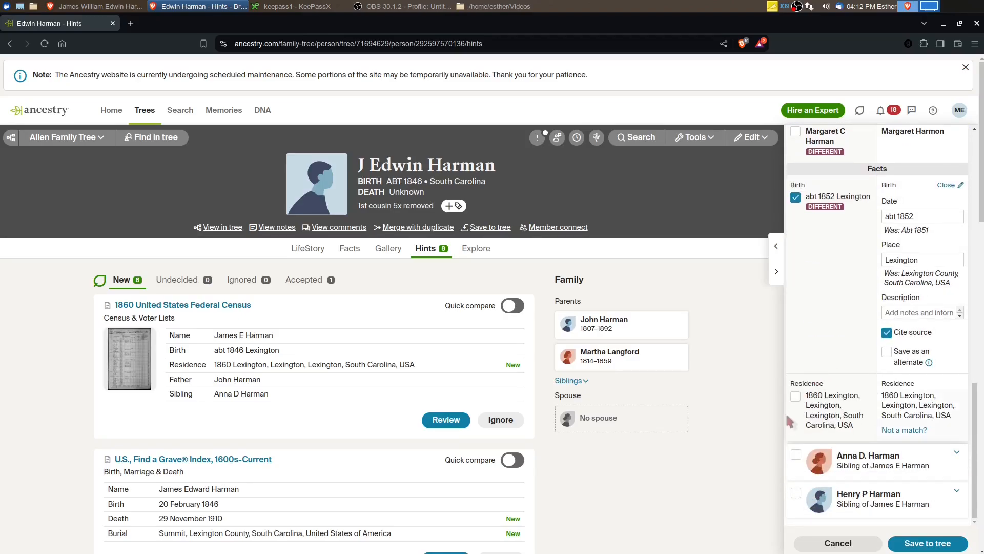
Include the third listed sister from the 1860 census record and set her birth place to Lexington, South Carolina
left_click(797, 454)
scroll(836, 425, "down", 4)
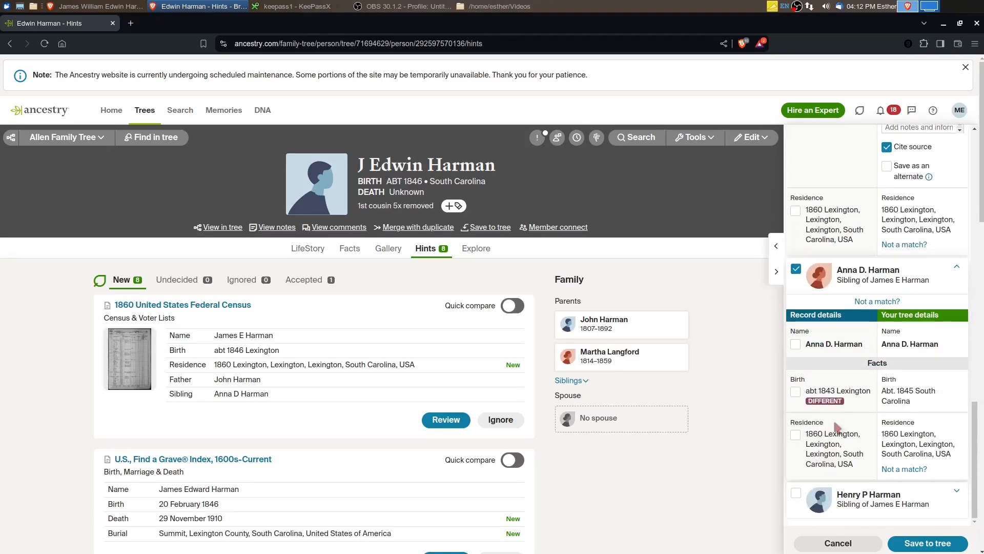
left_click(889, 405)
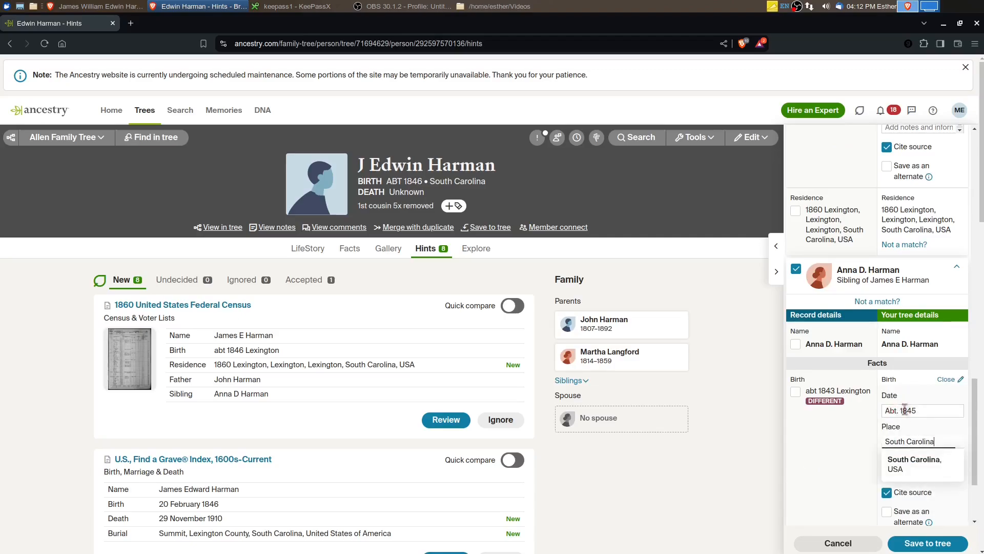
type("Lexington,")
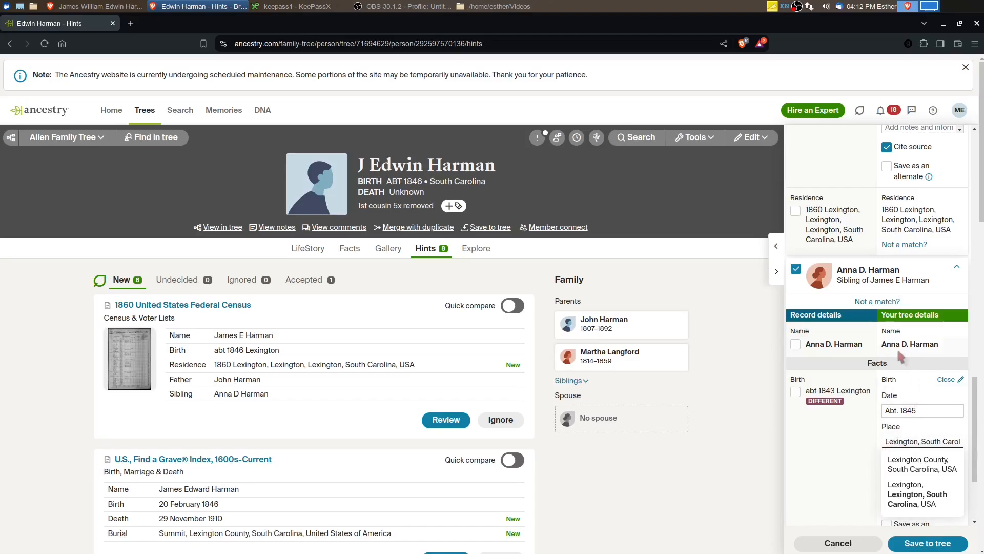
left_click(856, 443)
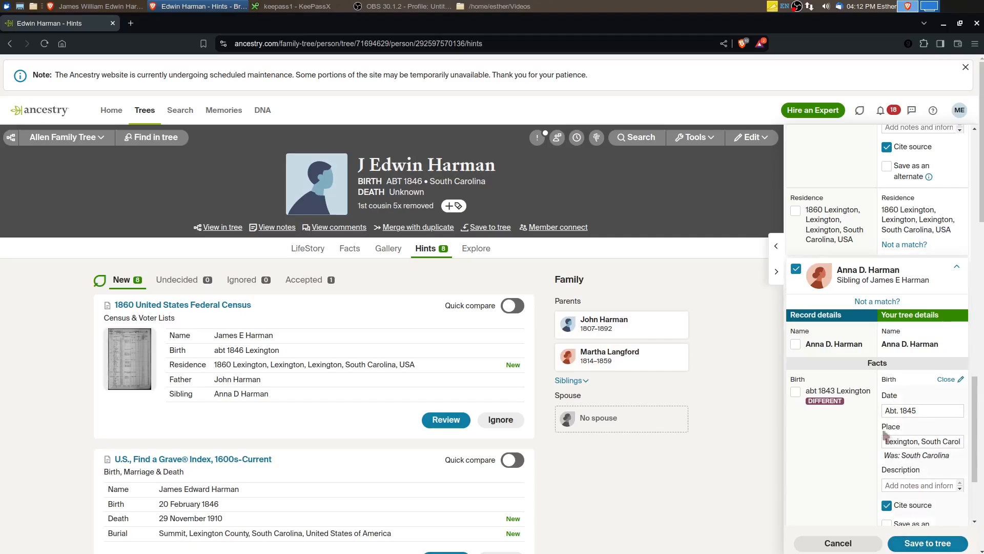
Include the brother from the 1860 census record and save the record's information to the tree
scroll(883, 451, "down", 3)
left_click(796, 492)
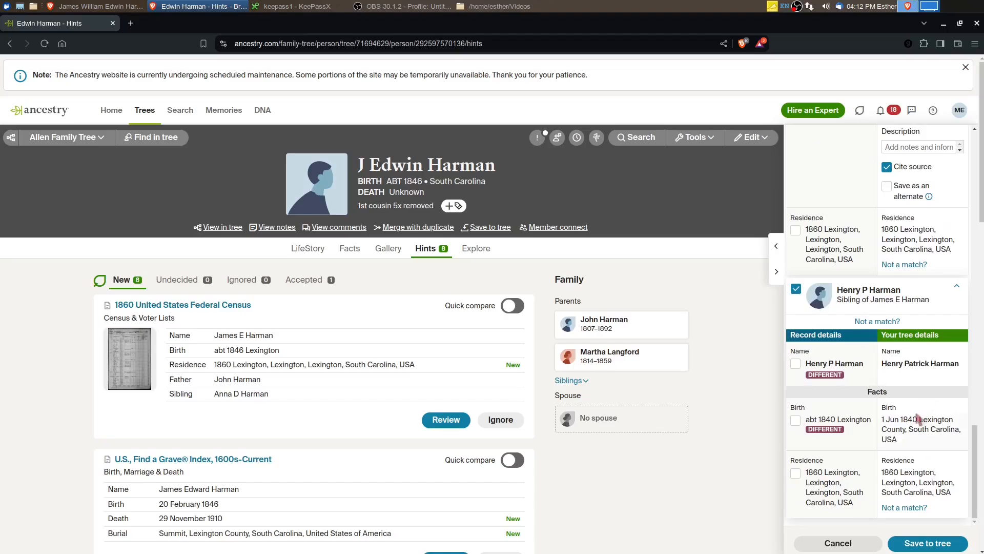
left_click(927, 543)
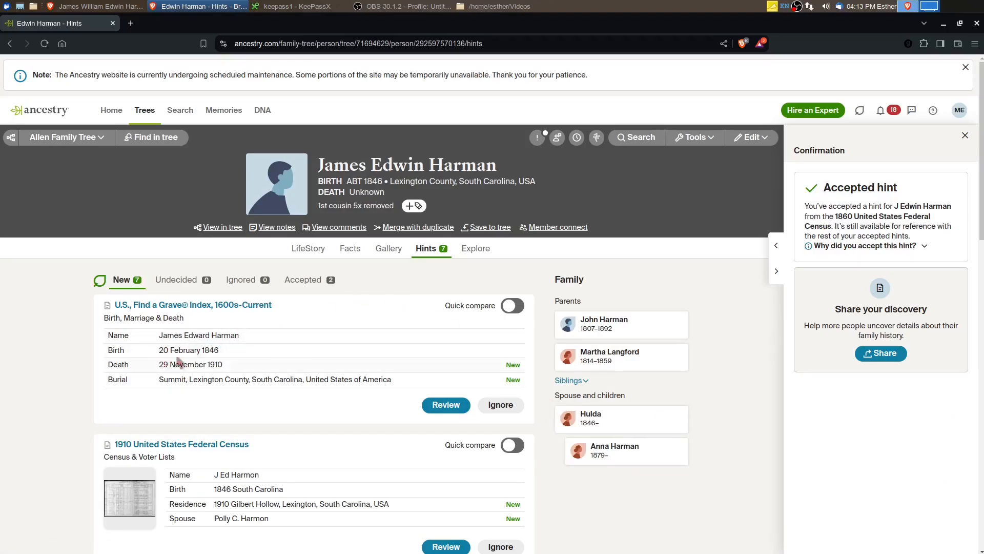
Review the U.S., Find a Grave Index hint and its linked memorial page, and accept it for saving to the tree
left_click(444, 405)
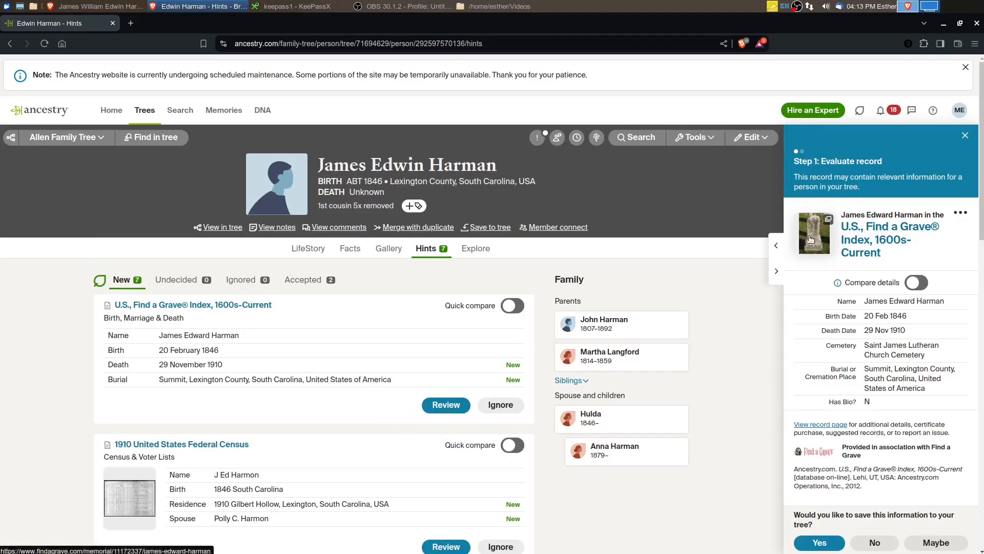
left_click(806, 246)
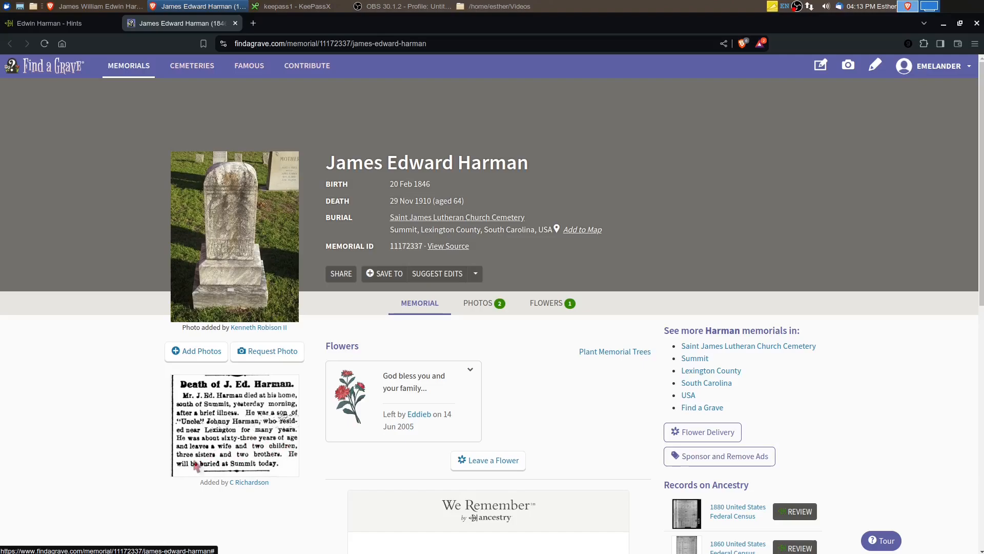
key("ctrl+w")
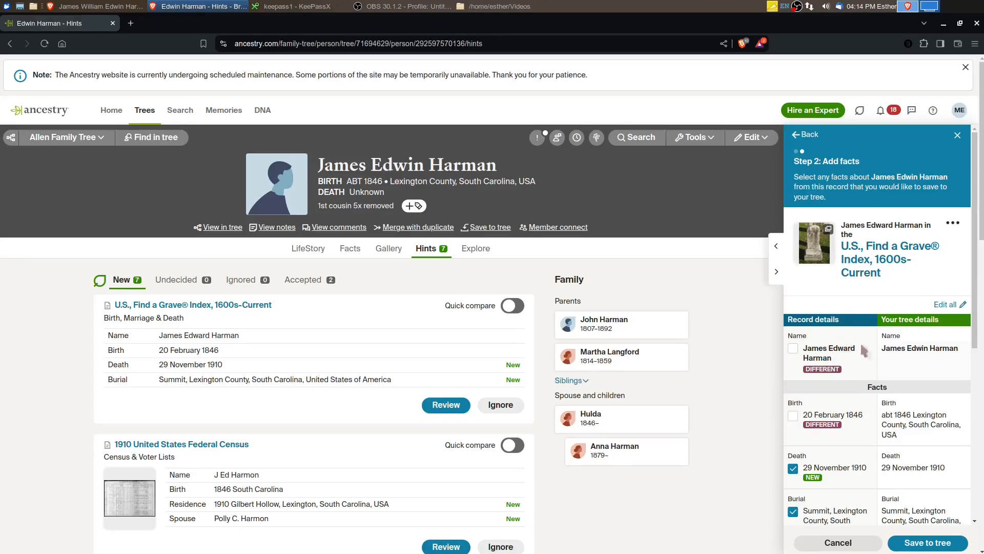
Save the Find a Grave facts to the tree with the record's birth date and burial place Summit, Lexington, South Carolina, USA
left_click(838, 414)
scroll(841, 426, "down", 3)
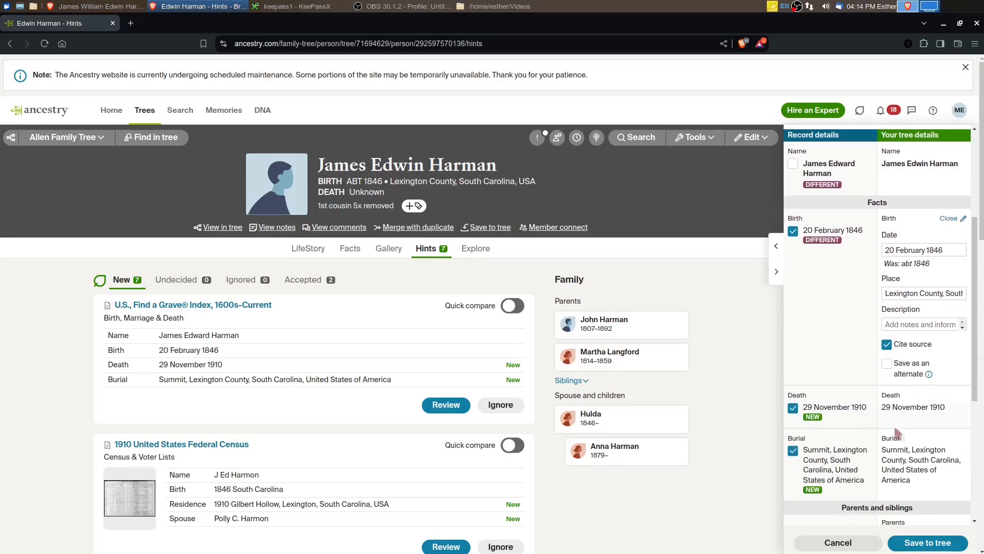
left_click(907, 476)
scroll(907, 461, "down", 3)
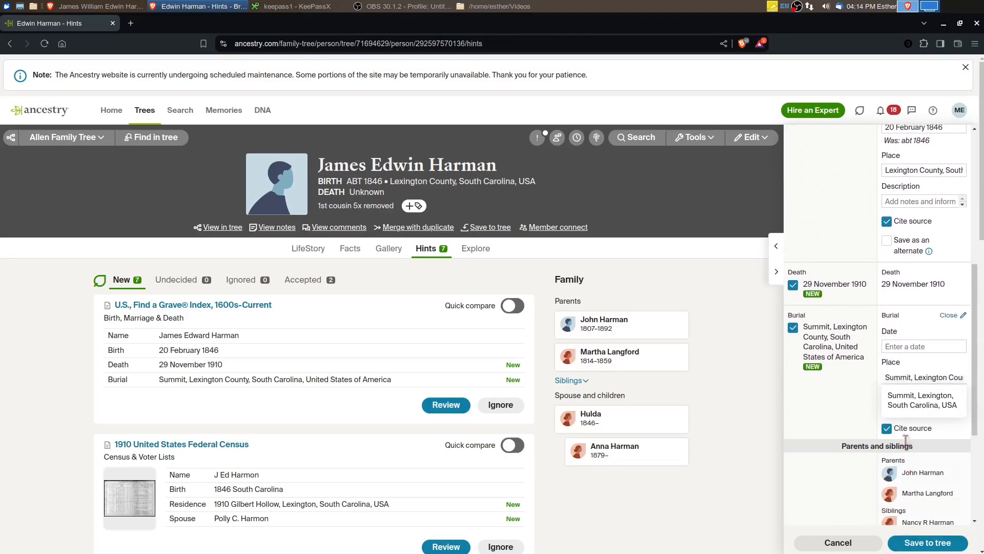
left_click(903, 407)
scroll(855, 443, "down", 3)
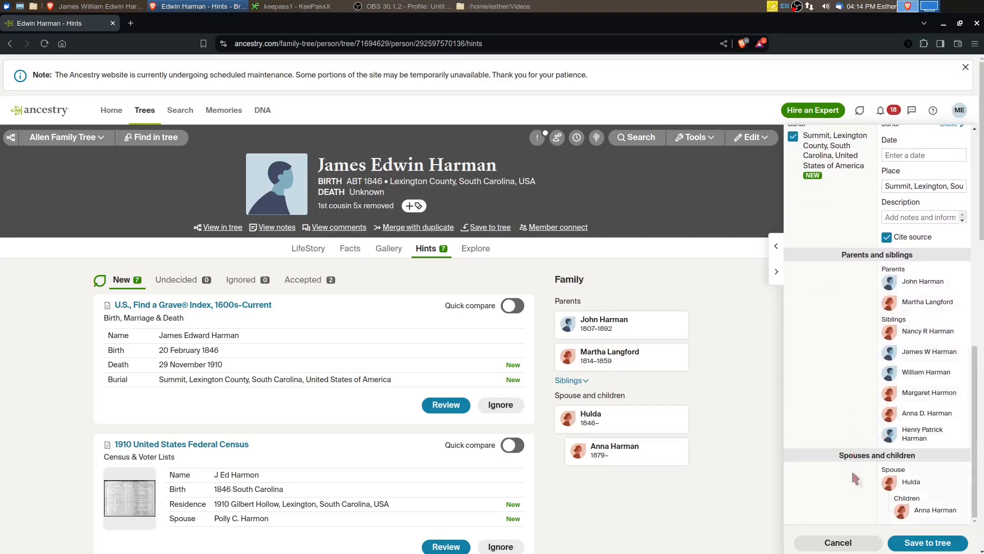
left_click(916, 544)
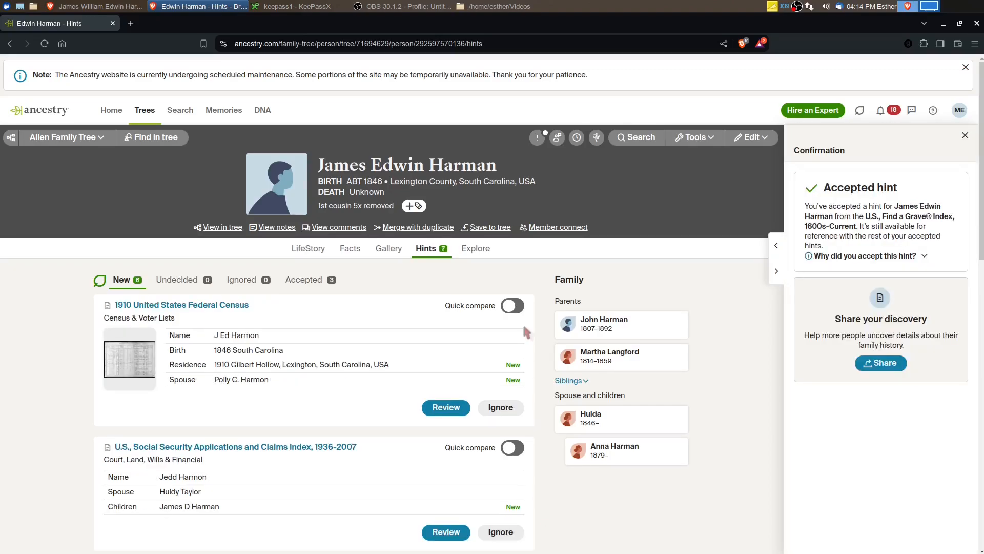
Compare the father's FamilySearch vitals with his Ancestry hints side by side and dismiss the site maintenance notice
left_click(960, 23)
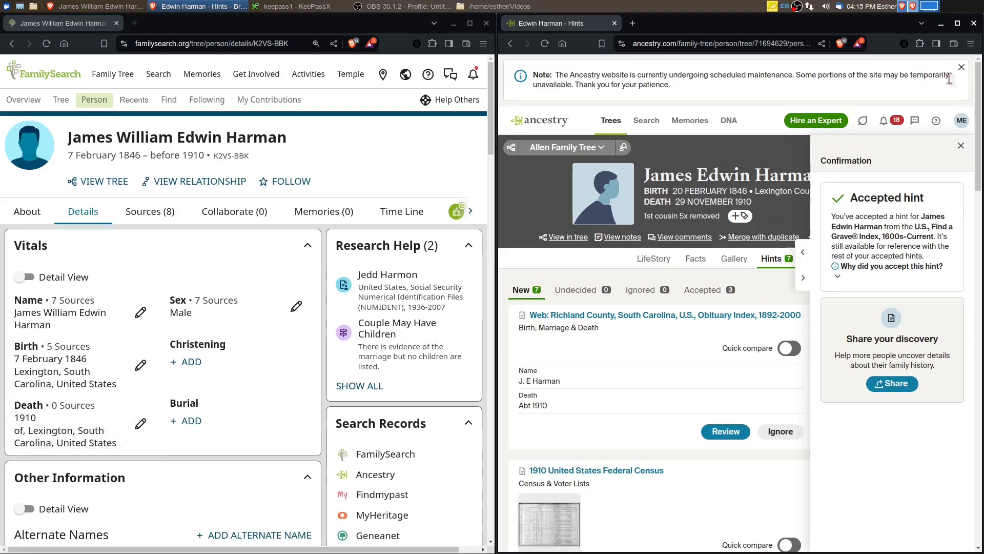
left_click(961, 68)
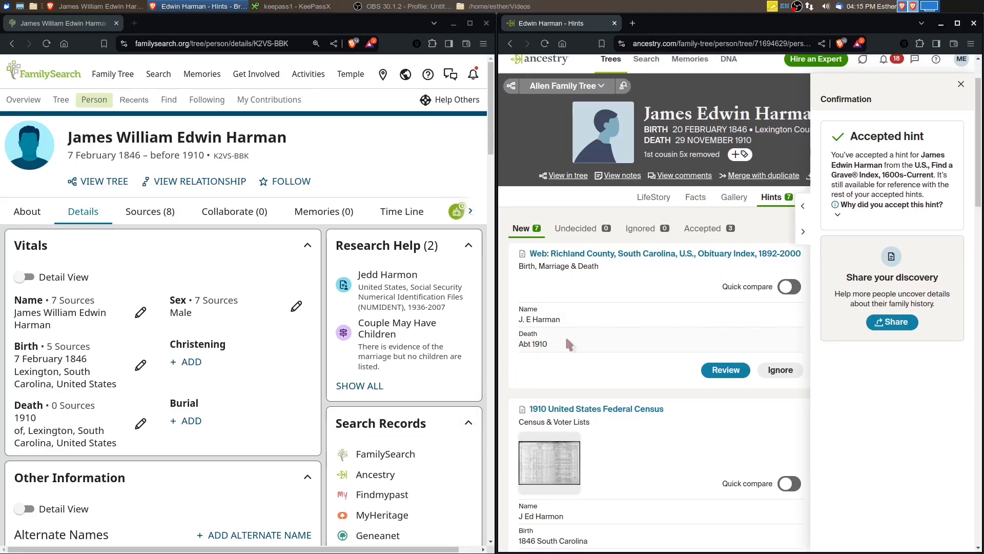
left_click(132, 422)
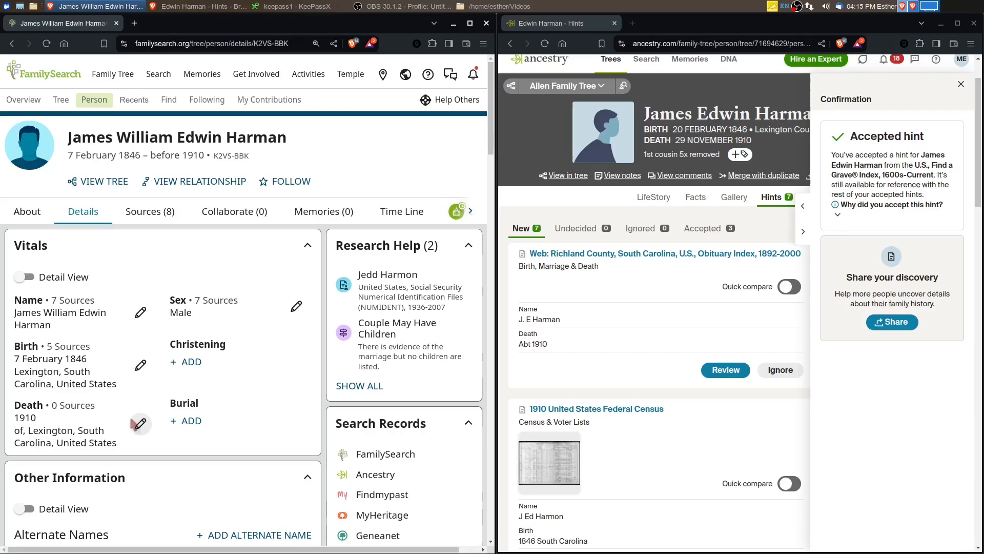
left_click(139, 422)
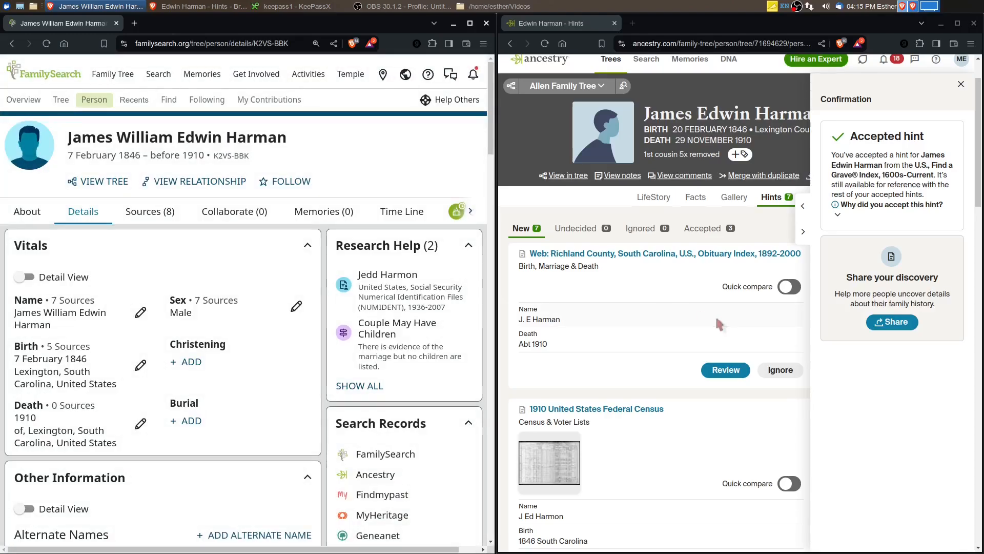
left_click(957, 23)
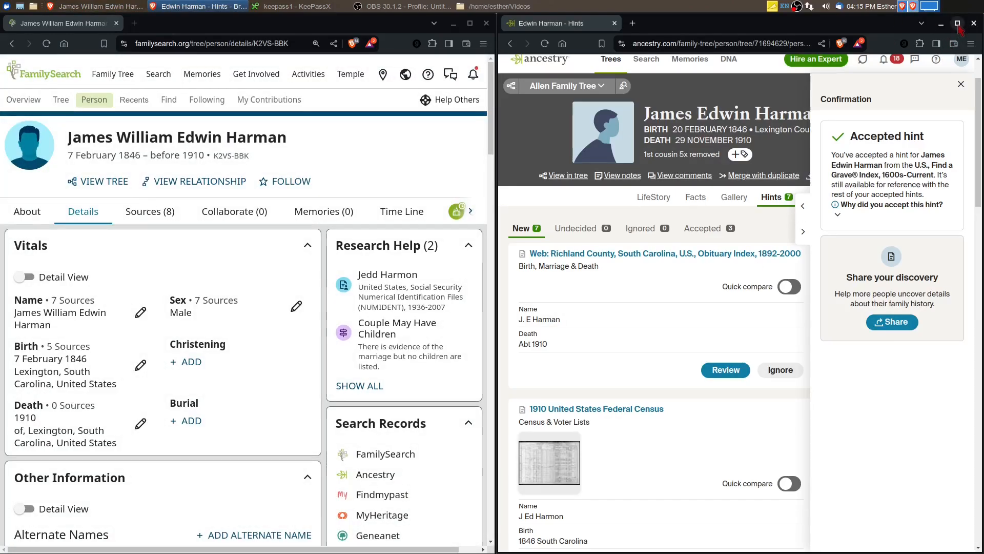
Accept the Richland County, South Carolina, U.S., Obituary Index hint and save it to the tree without replacing the existing name or death fact
left_click(446, 314)
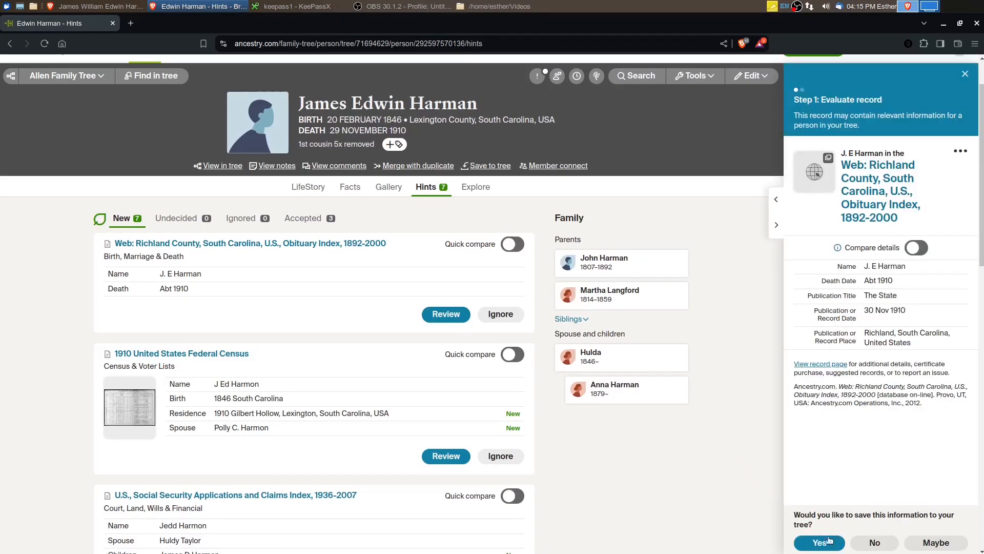
left_click(819, 542)
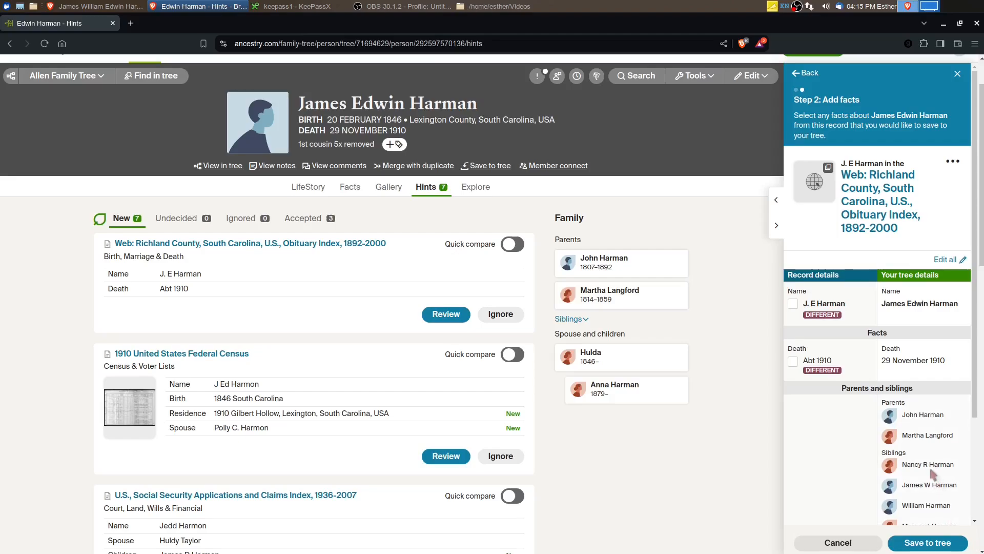
scroll(933, 474, "down", 3)
left_click(928, 541)
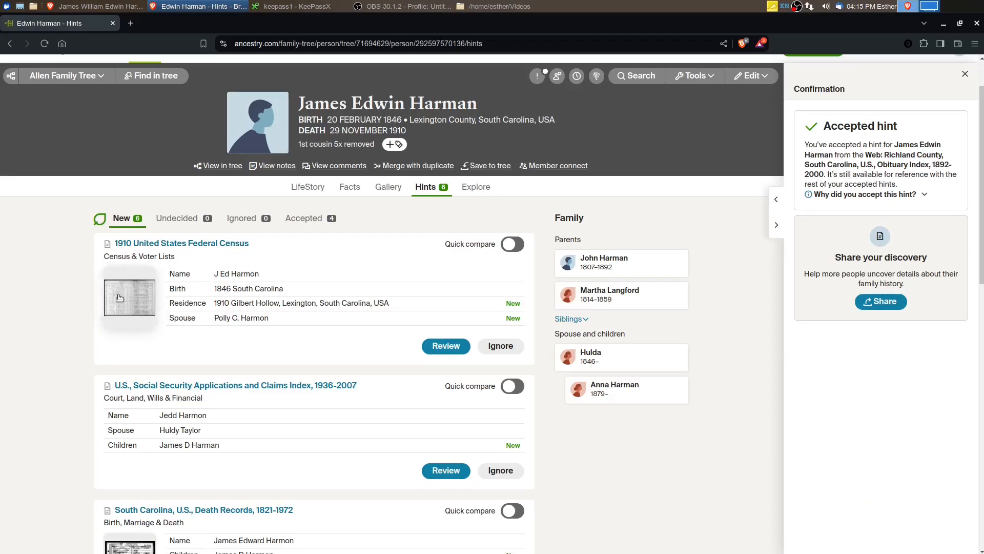
Review the 1910 United States Federal Census hint and examine the couple's marriage and children entries on the census image
left_click(441, 347)
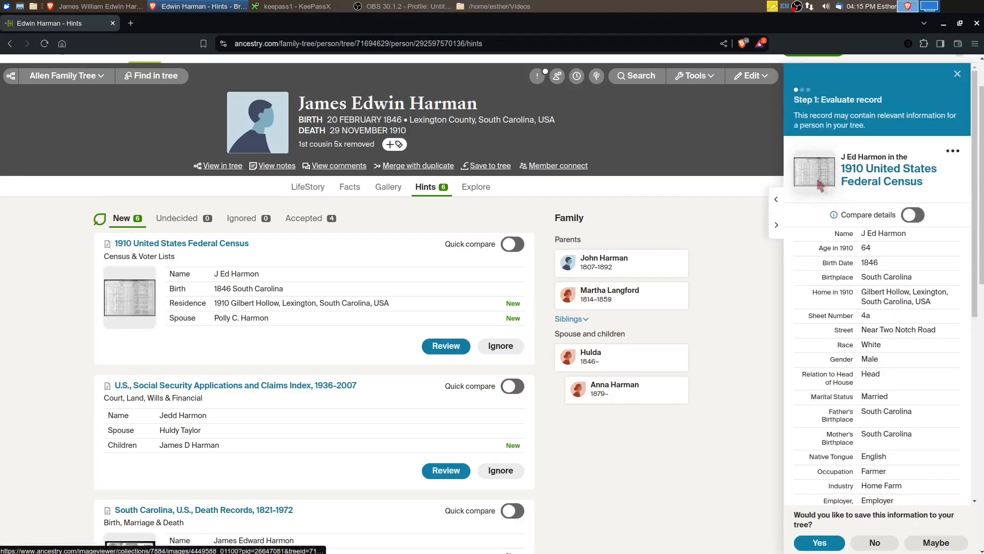
left_click(817, 181)
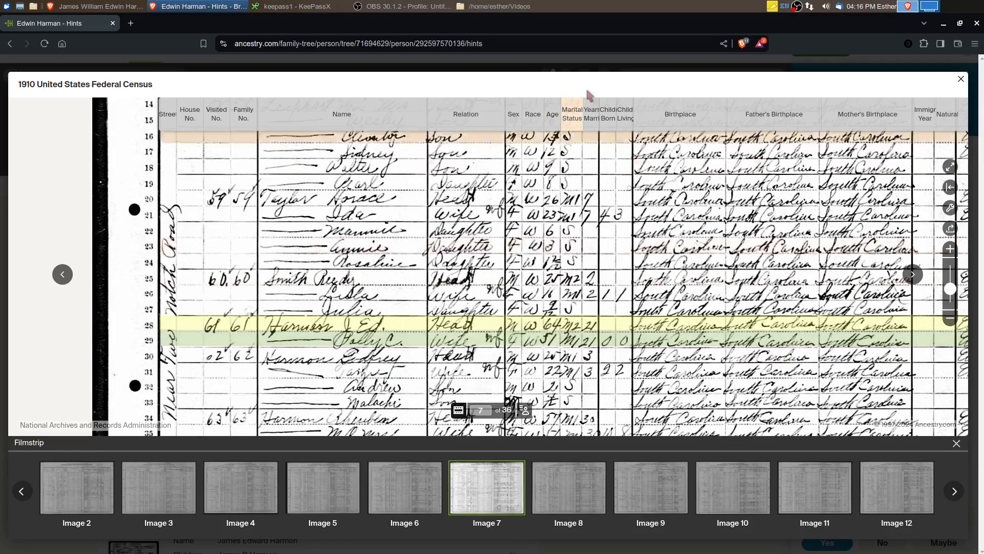
mouse_move(594, 335)
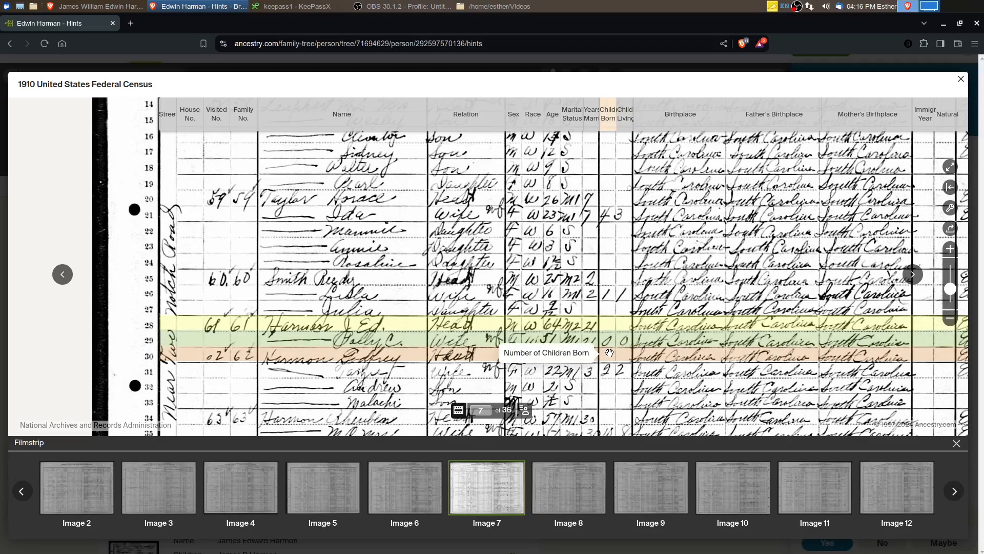
left_click_drag(453, 364, 418, 410)
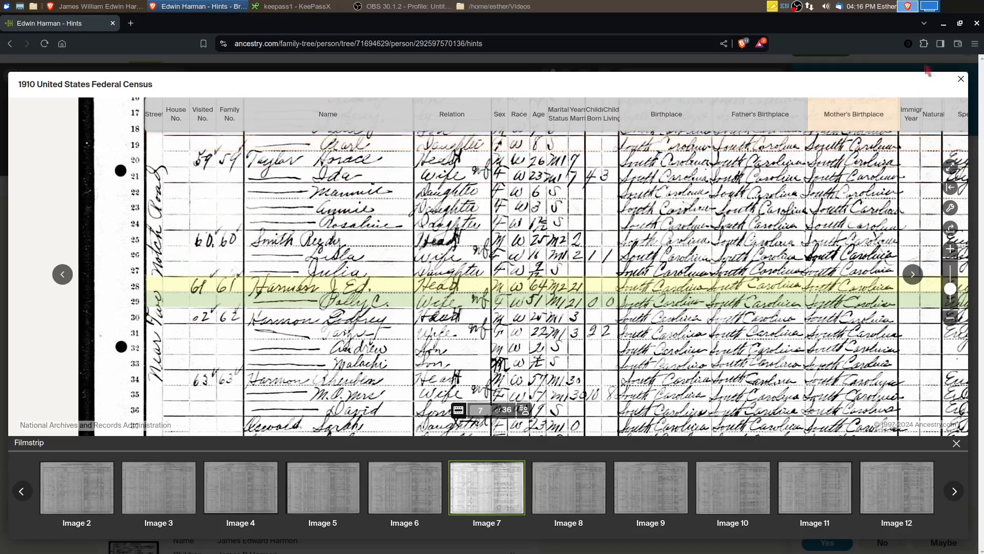
left_click(962, 81)
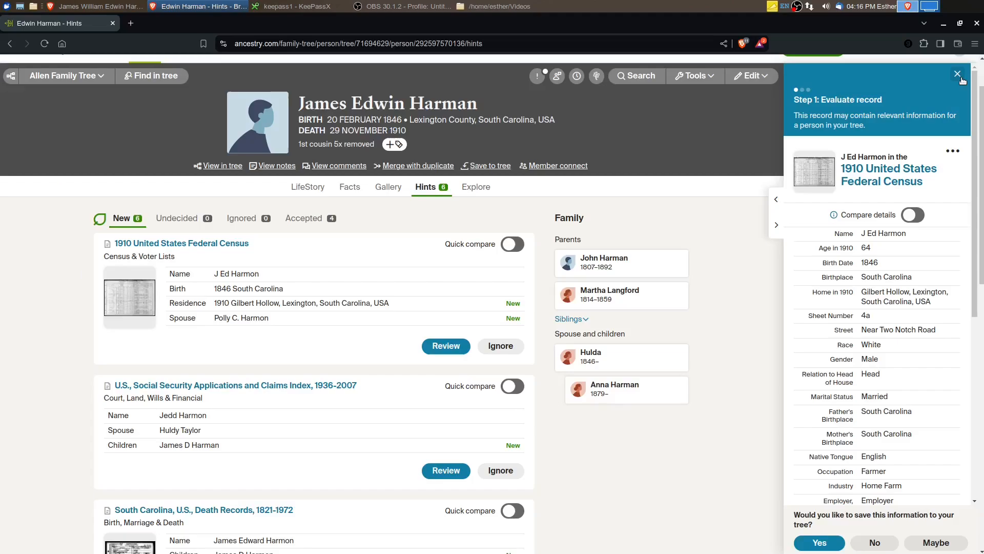
Accept the 1910 census hint with its Gilbert Hollow, Lexington residence fact and include the listed spouse as a new person
left_click(826, 543)
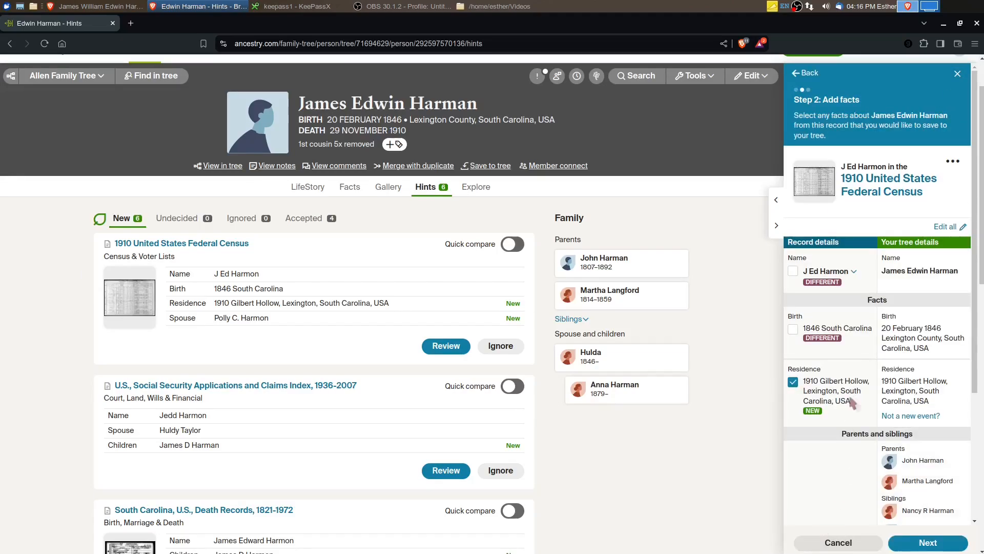
left_click(928, 542)
left_click(798, 266)
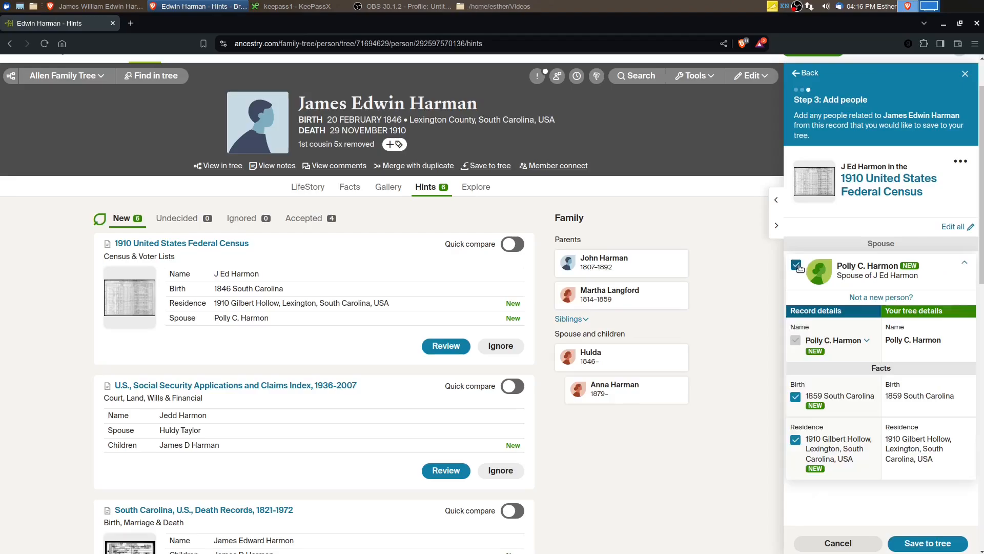
Clear the new spouse's last name and save the 1910 census information to the tree
left_click(918, 341)
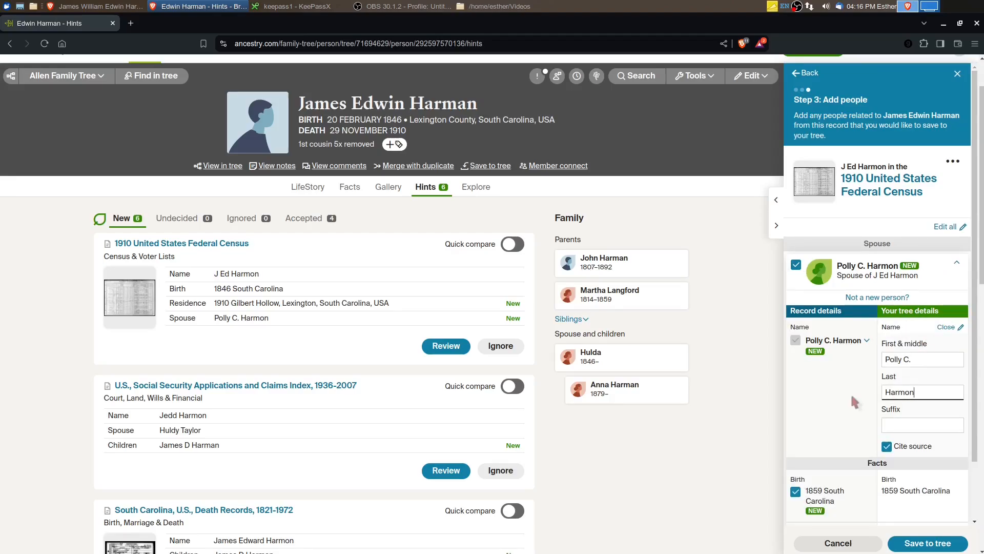
key("BackSpace")
key("BackSpace")
key("BackSpace")
key("BackSpace")
key("BackSpace")
key("BackSpace")
left_click(804, 358)
scroll(854, 401, "down", 2)
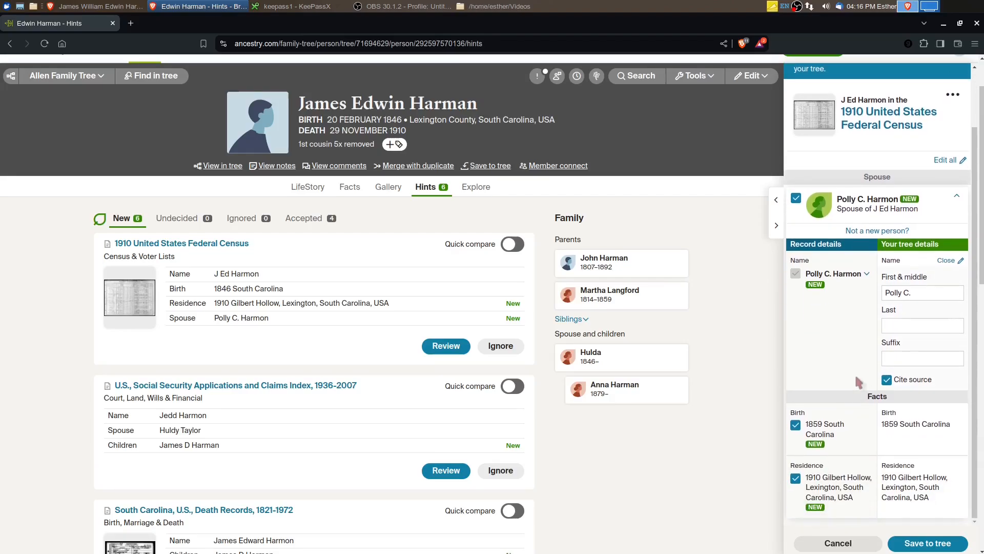
left_click(934, 545)
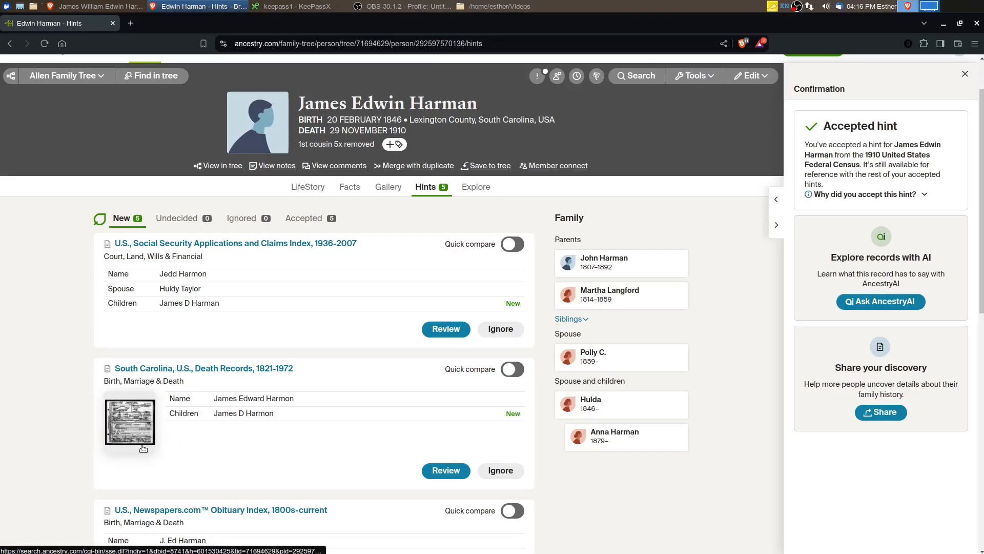
Review the South Carolina, U.S., Death Records, 1821-1972 hint and examine the son's death certificate image for parents, dates and places
left_click(446, 471)
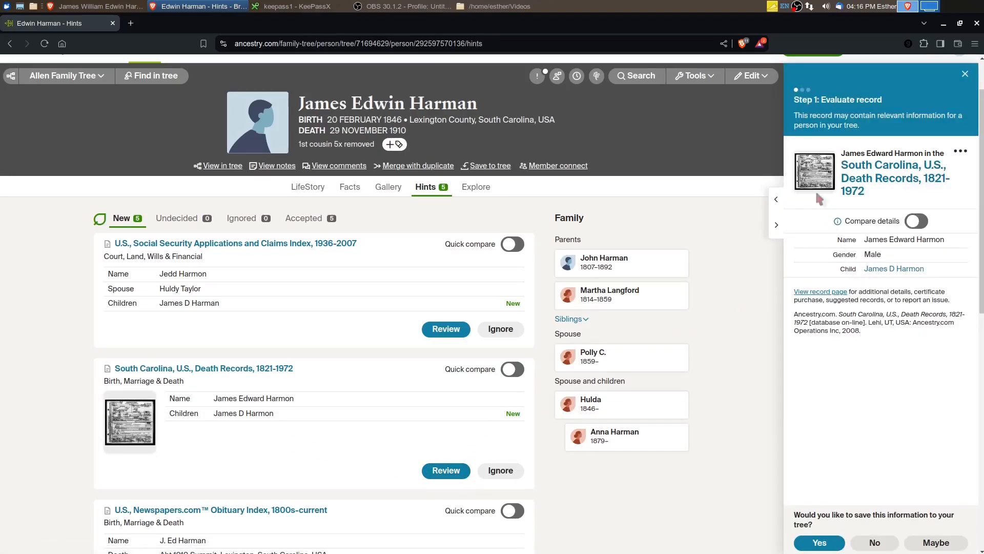
left_click(819, 177)
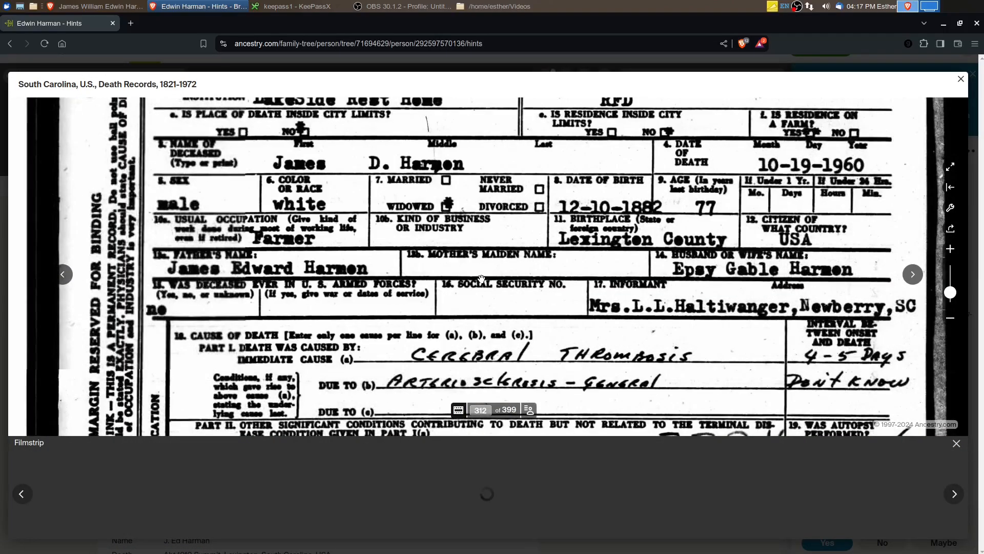
scroll(459, 358, "down", 3)
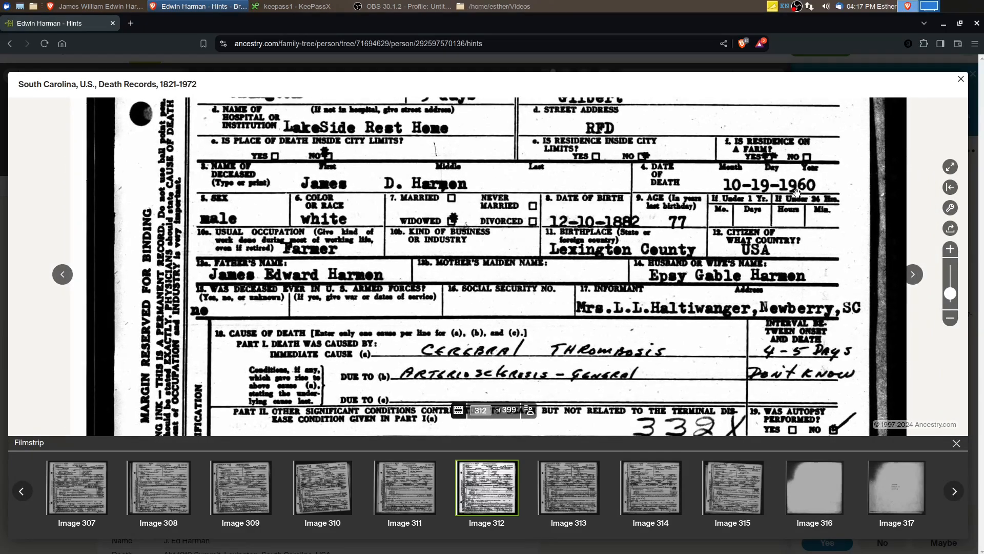
left_click_drag(416, 236, 414, 265)
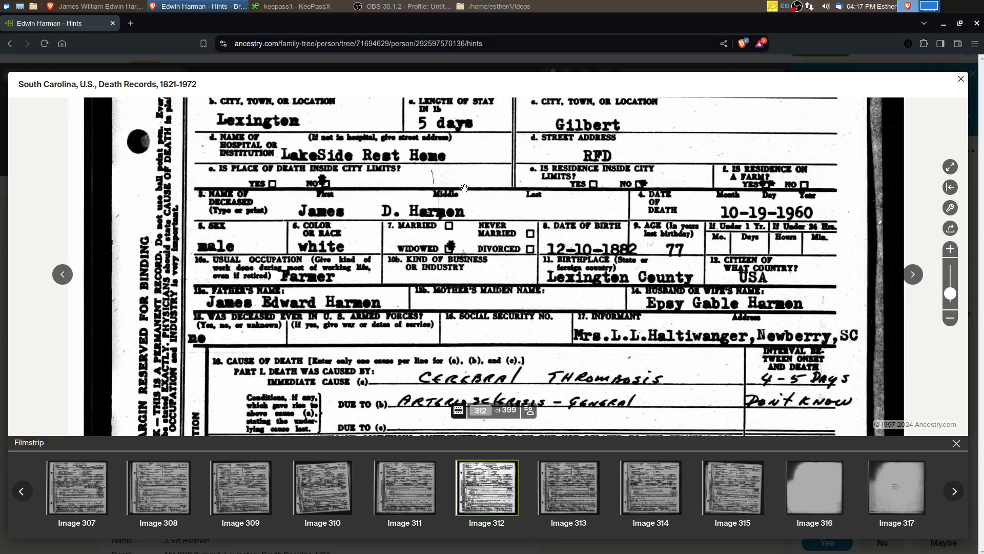
left_click_drag(465, 191, 466, 212)
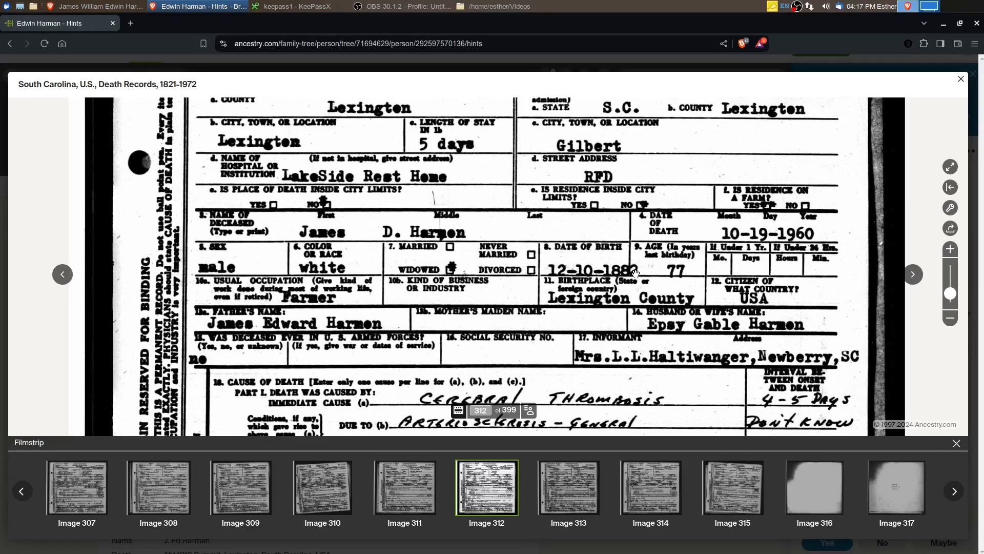
left_click_drag(499, 372, 512, 317)
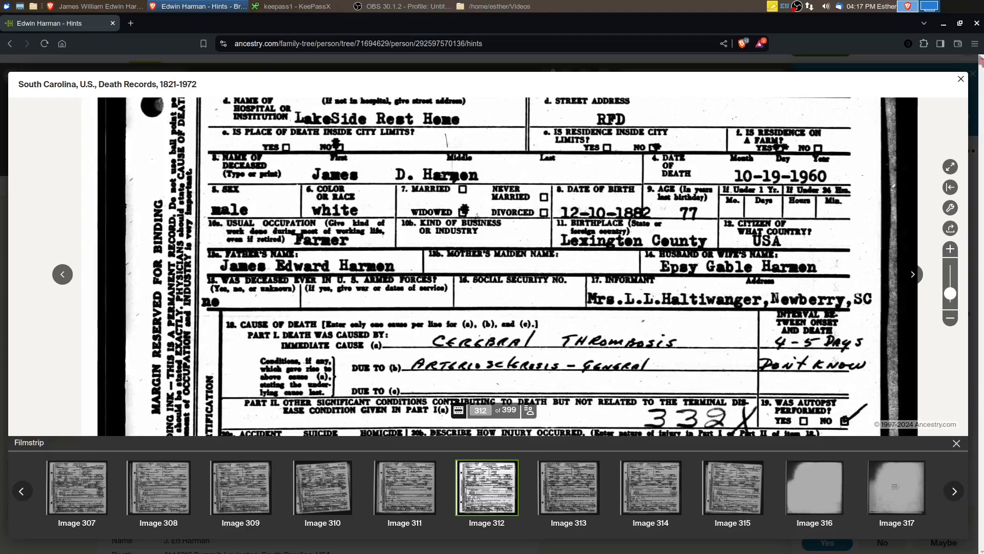
left_click(961, 78)
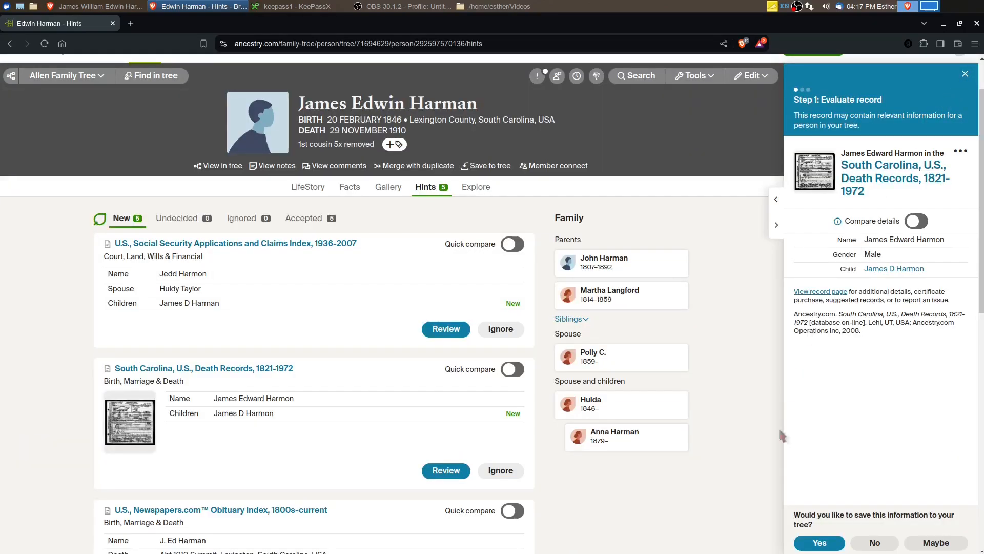
Accept the South Carolina death record hint and include the listed son with his birth and death facts
left_click(819, 542)
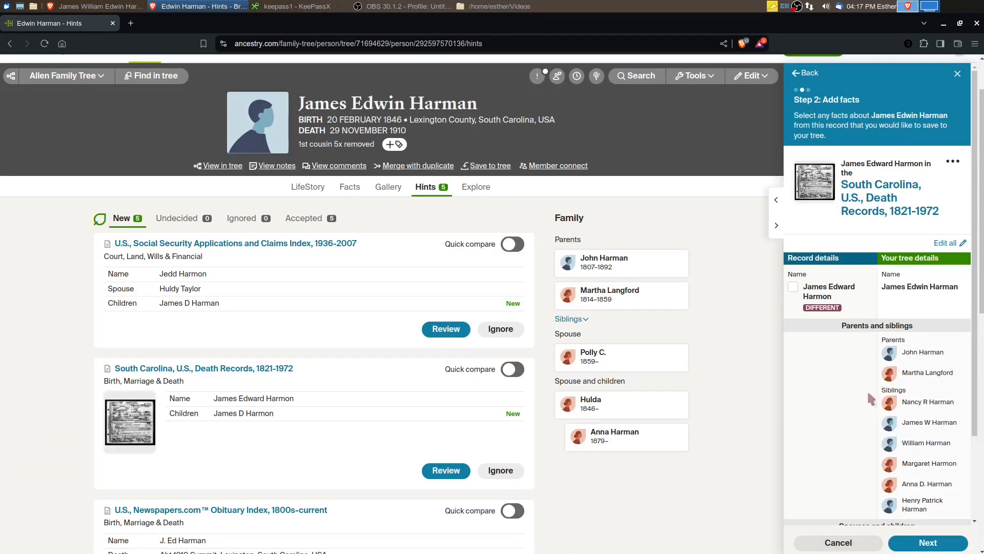
left_click(916, 544)
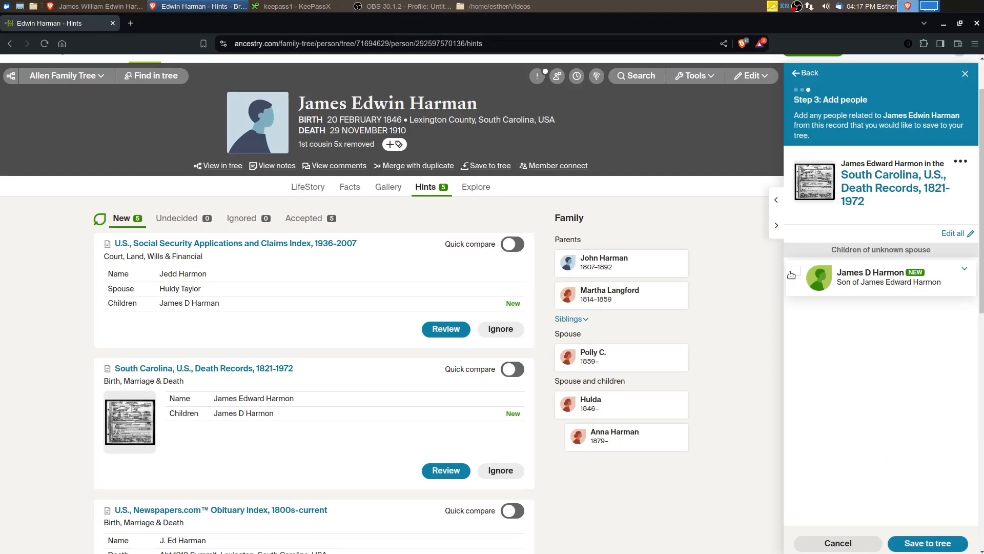
left_click(791, 274)
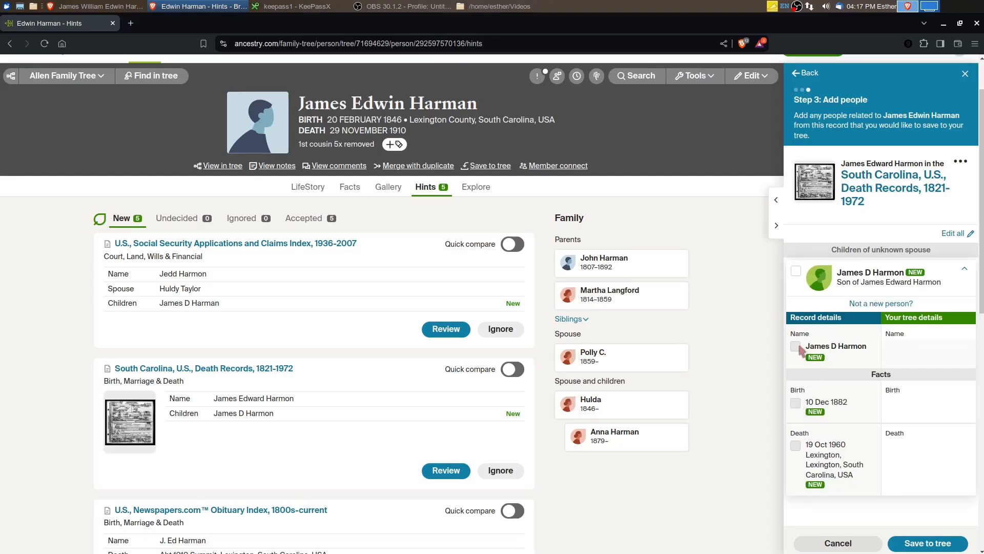
left_click(795, 272)
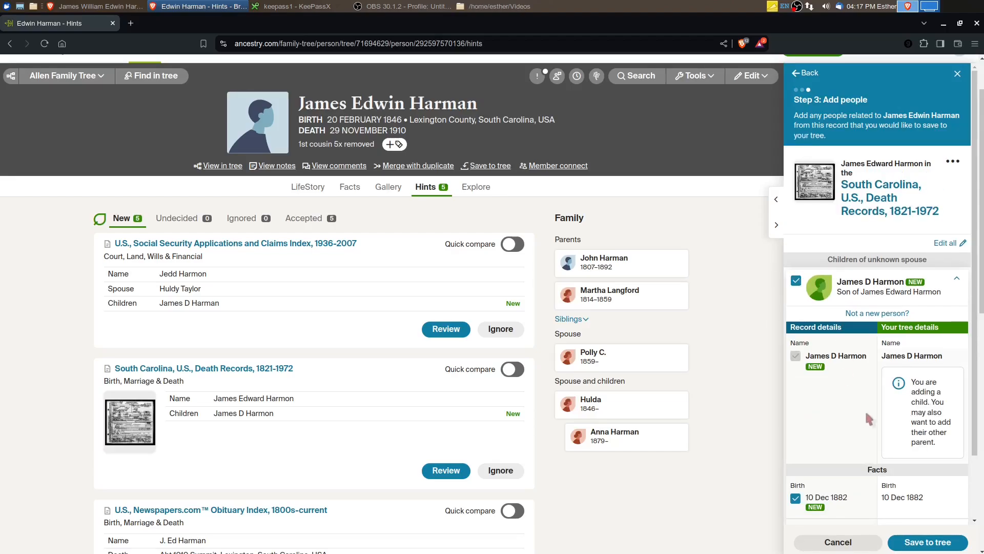
Set the son's death place to the suggested Lexington, Lexington, South Carolina, USA and save the death record information to the tree
scroll(851, 420, "down", 2)
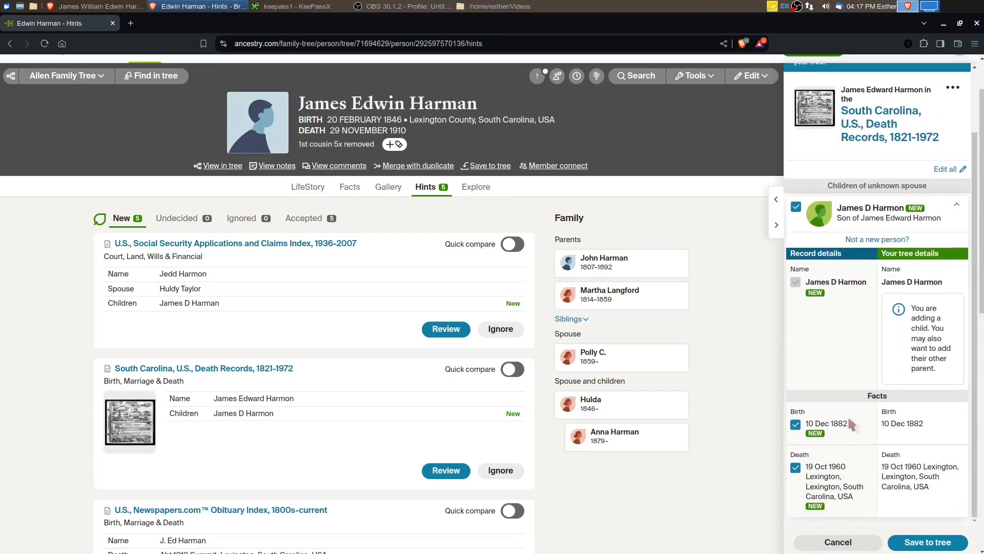
left_click(908, 486)
scroll(913, 482, "down", 1)
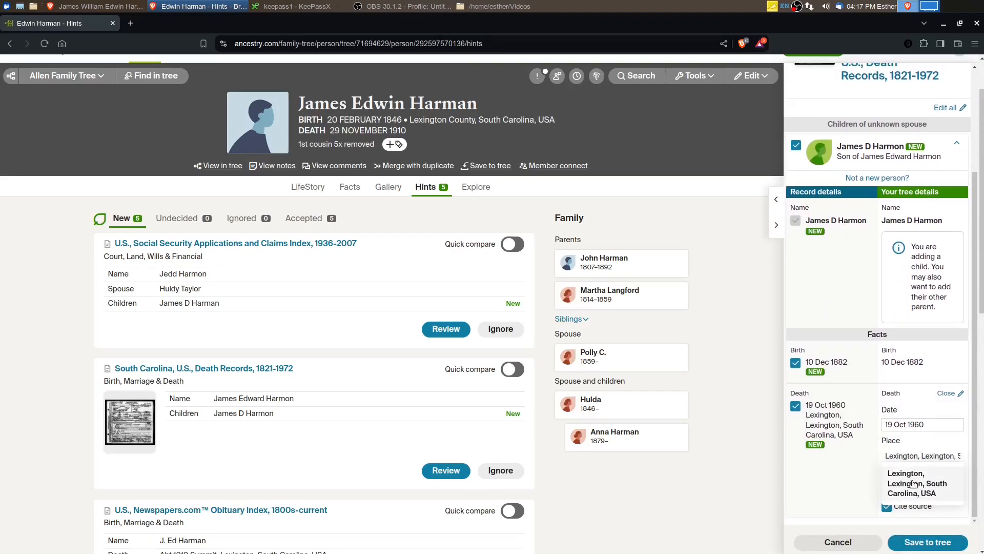
left_click(906, 481)
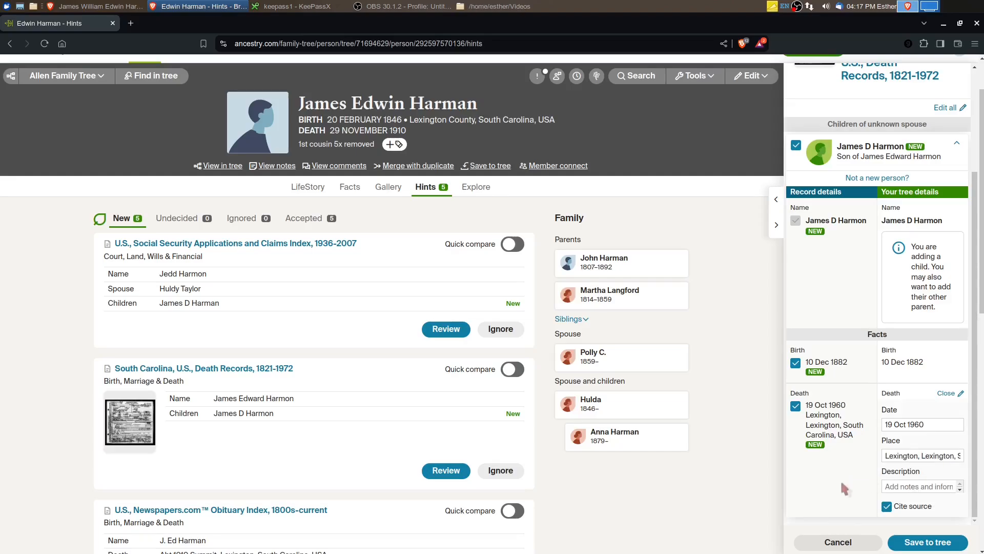
left_click(922, 541)
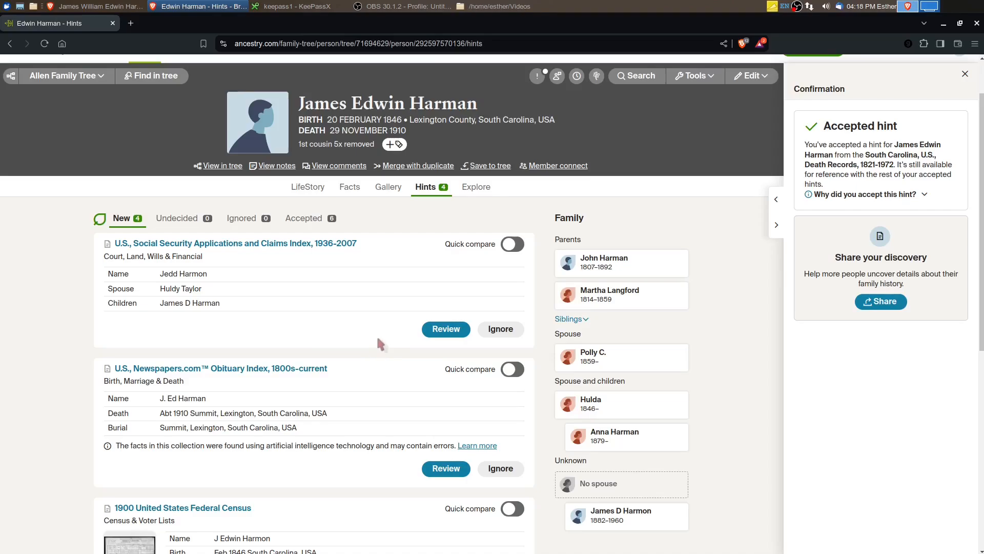
Review and accept the U.S., Social Security Applications and Claims Index, 1936-2007 hint without changing the father's name, and continue to related people
left_click(447, 331)
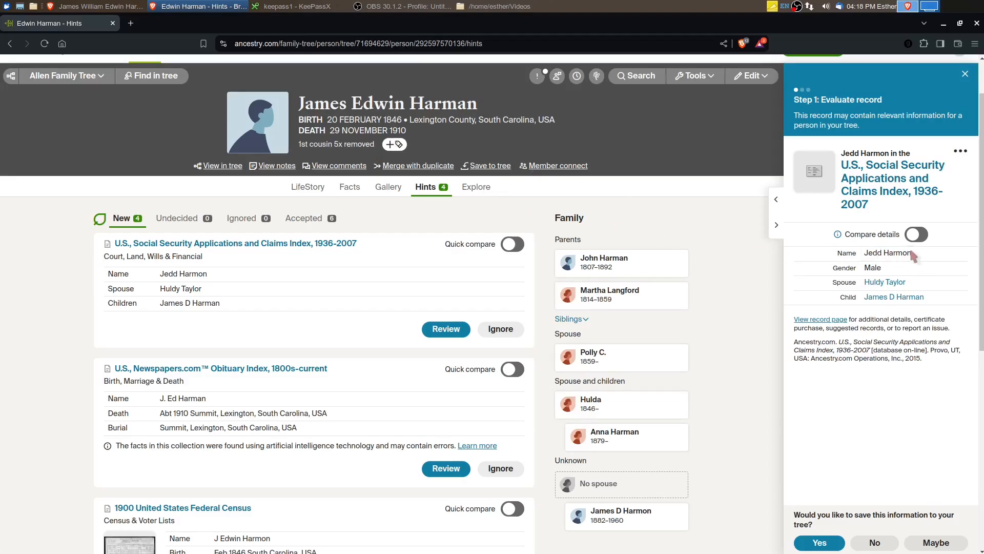
left_click_drag(910, 252, 864, 253)
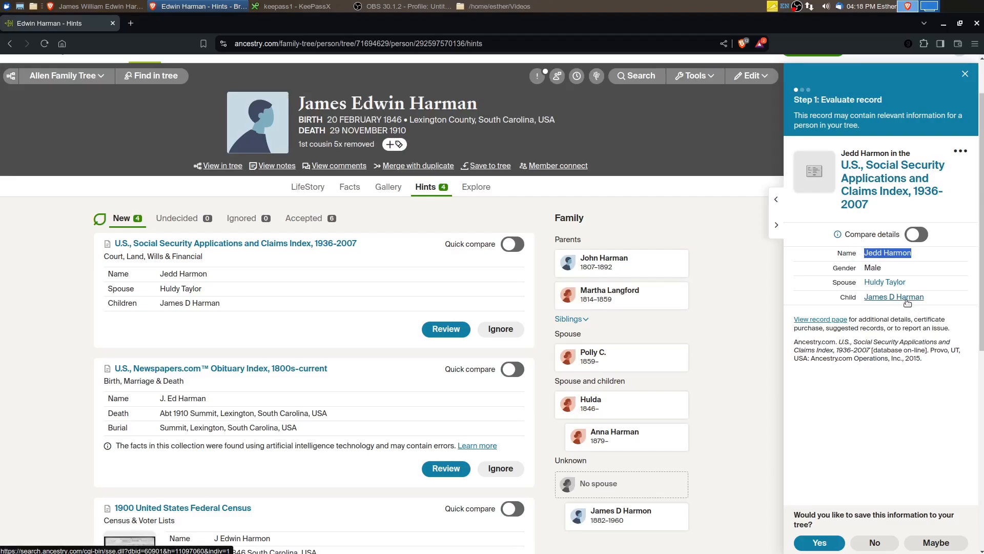
left_click(820, 542)
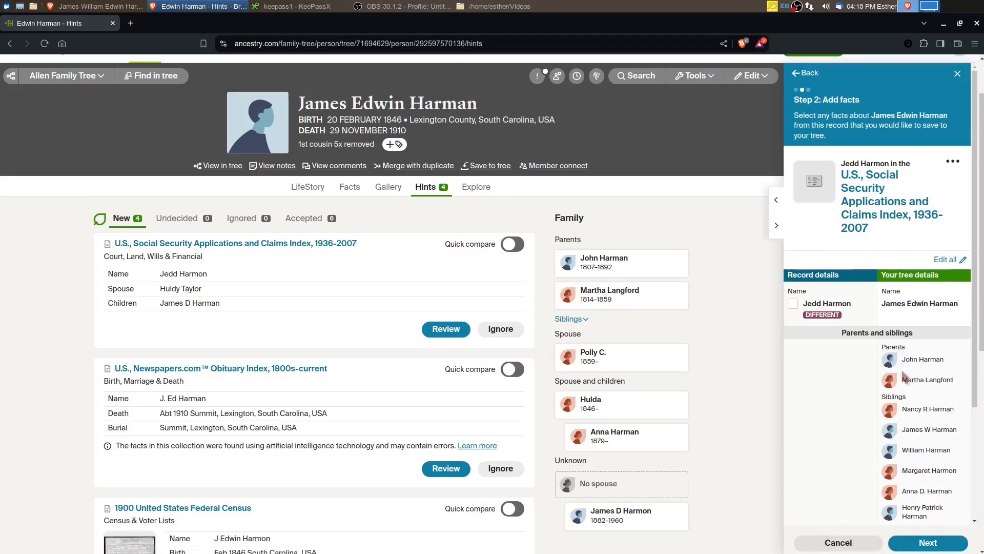
scroll(906, 492, "down", 2)
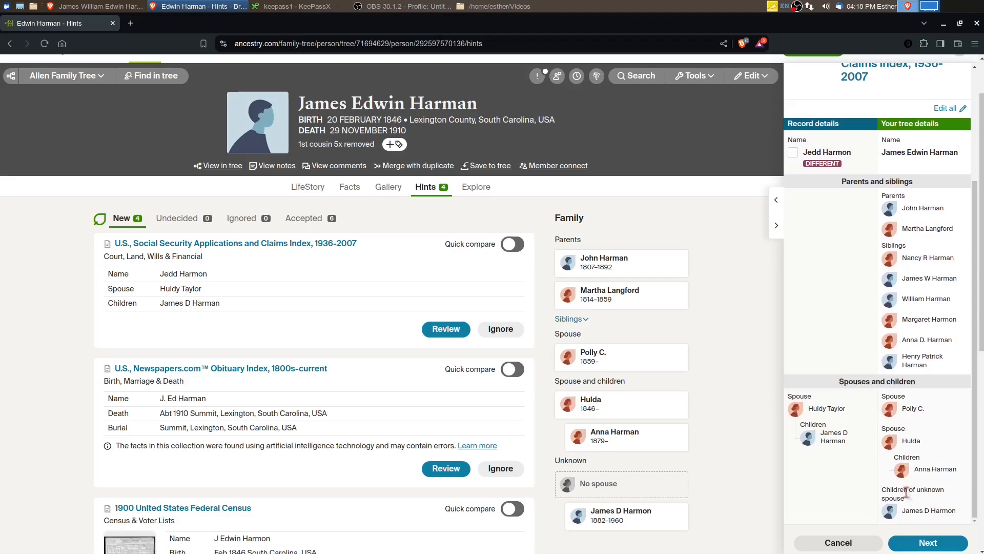
left_click(921, 542)
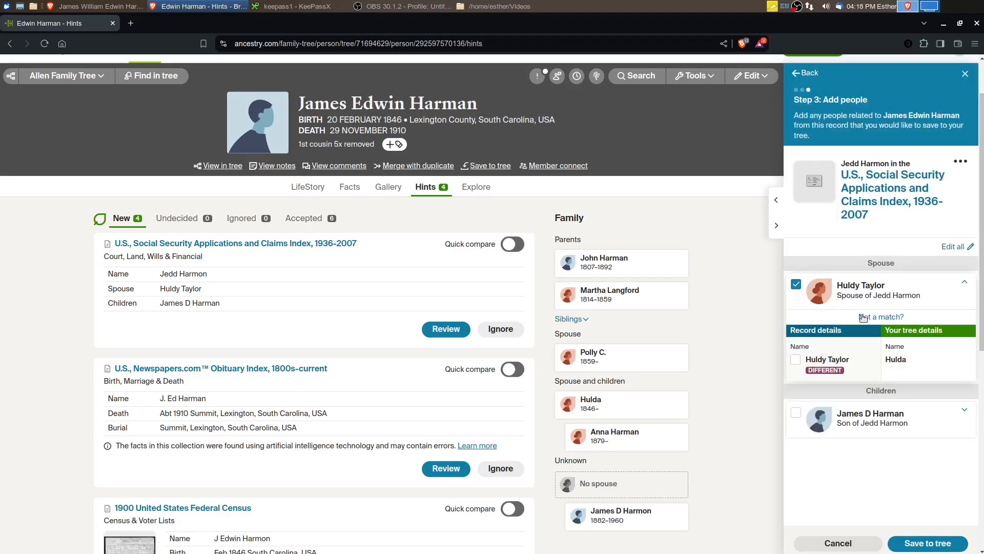
Add the last name given in the record to the matched spouse's tree details, keeping her existing first name
left_click(896, 363)
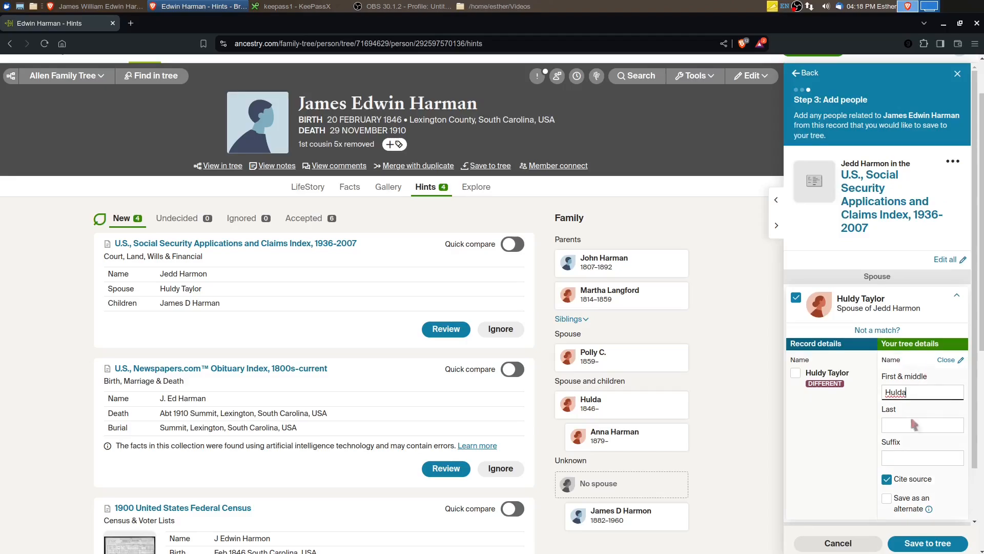
left_click(904, 426)
type("Taylor")
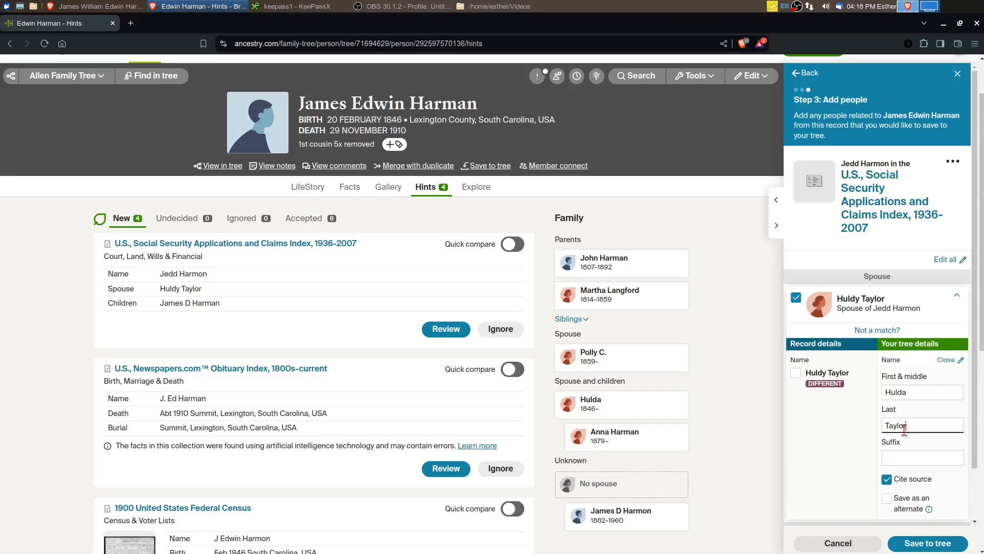
scroll(836, 425, "down", 2)
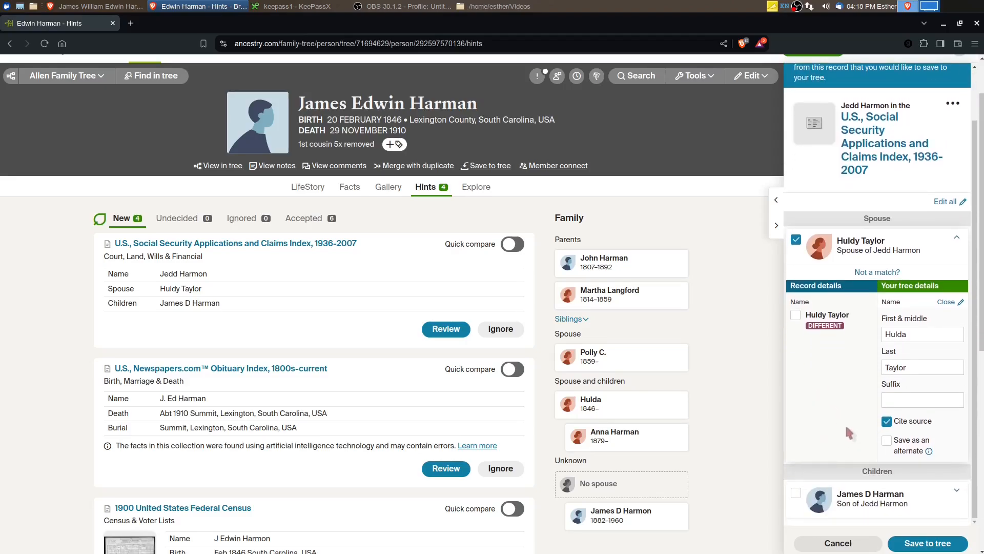
Include the listed son with birth place Lexington County, South Carolina, USA, and save the Social Security record information to the tree
left_click(796, 493)
scroll(867, 508, "down", 5)
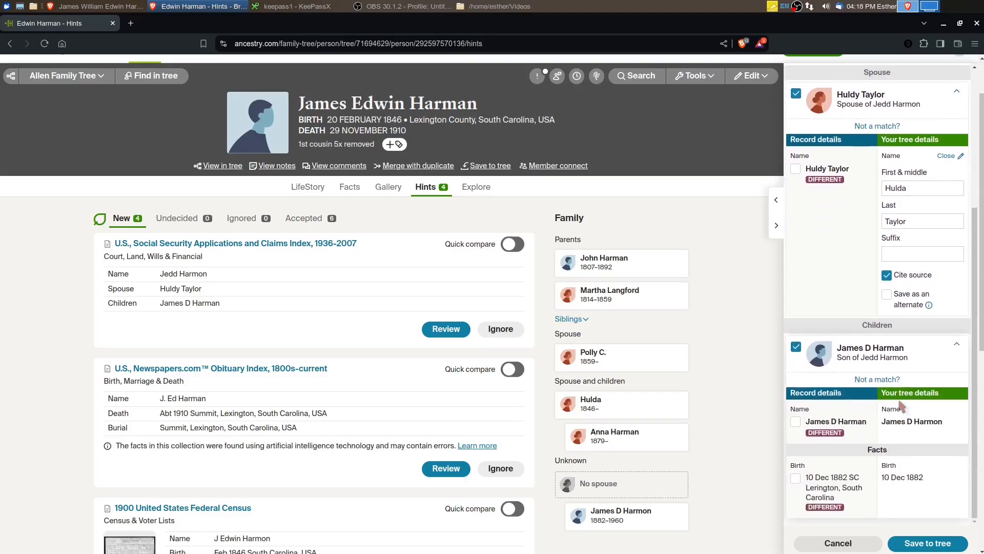
left_click(917, 479)
scroll(908, 492, "down", 3)
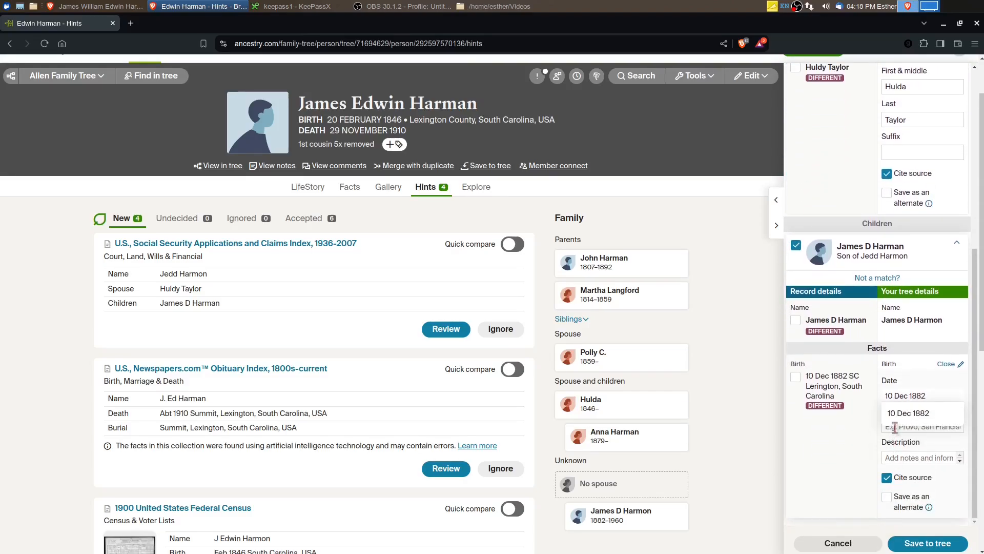
left_click(894, 426)
type("Lexingto")
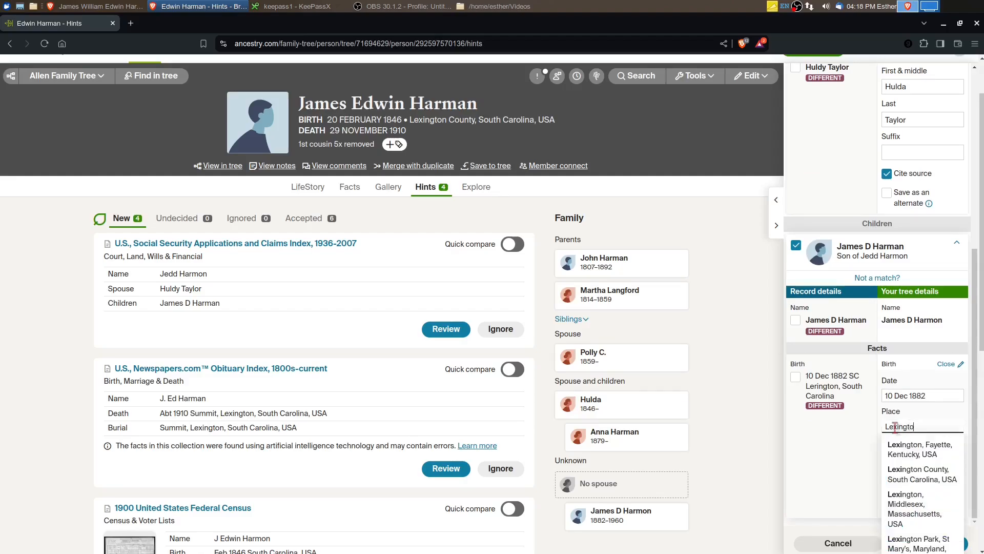
type("n,")
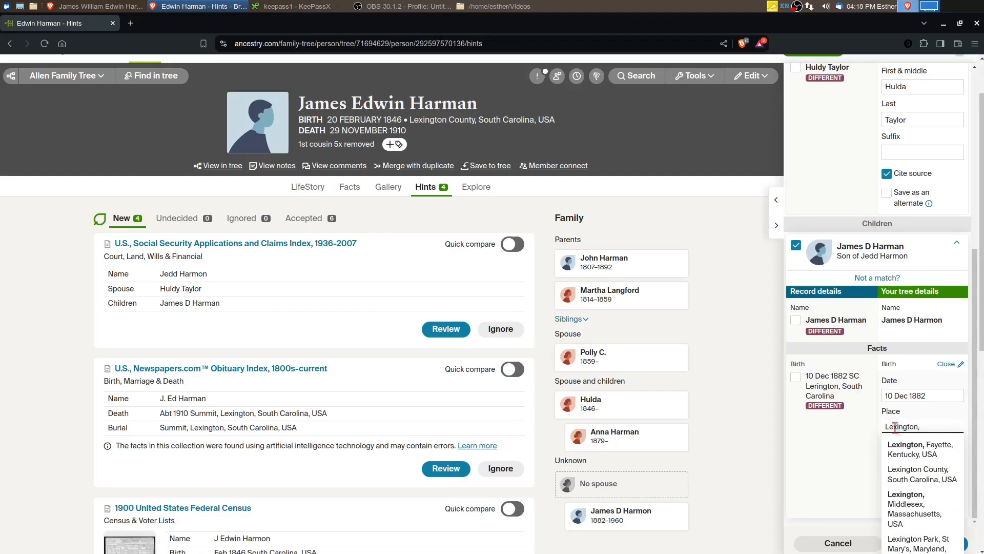
left_click(919, 474)
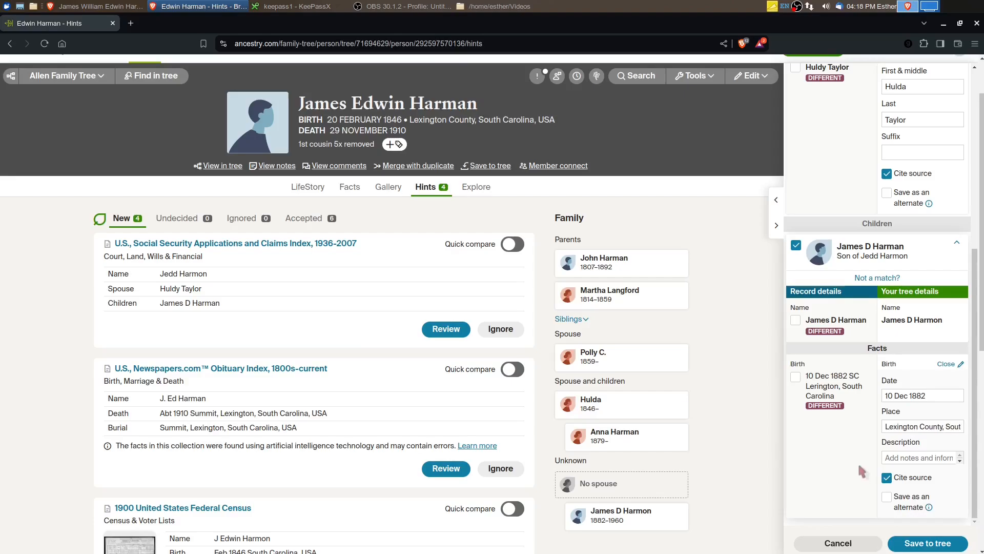
left_click(928, 543)
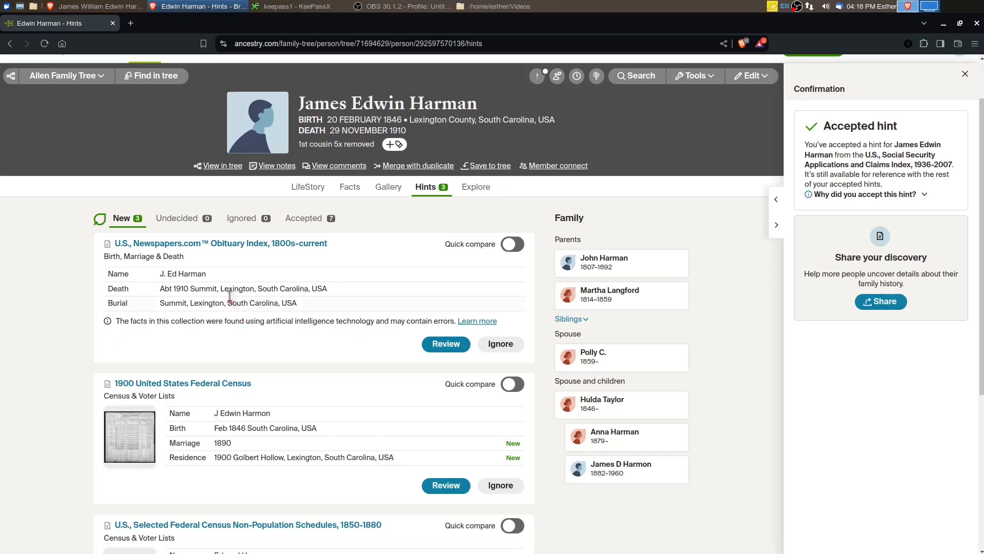
Examine the 1900 United States Federal Census image and compare its household with the spouses and children on the FamilySearch profile
scroll(228, 323, "down", 3)
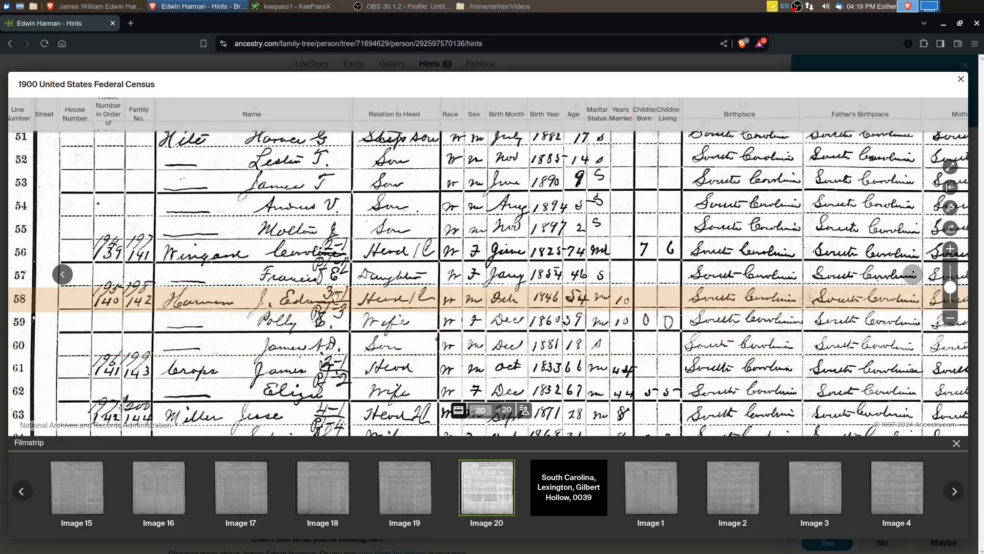
left_click(960, 80)
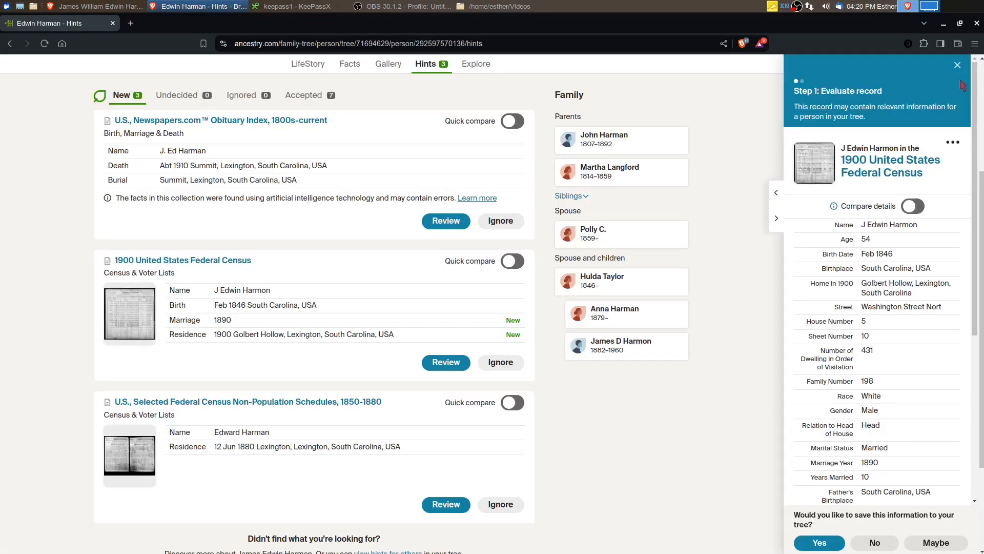
left_click(960, 23)
scroll(40, 480, "down", 5)
scroll(40, 481, "down", 15)
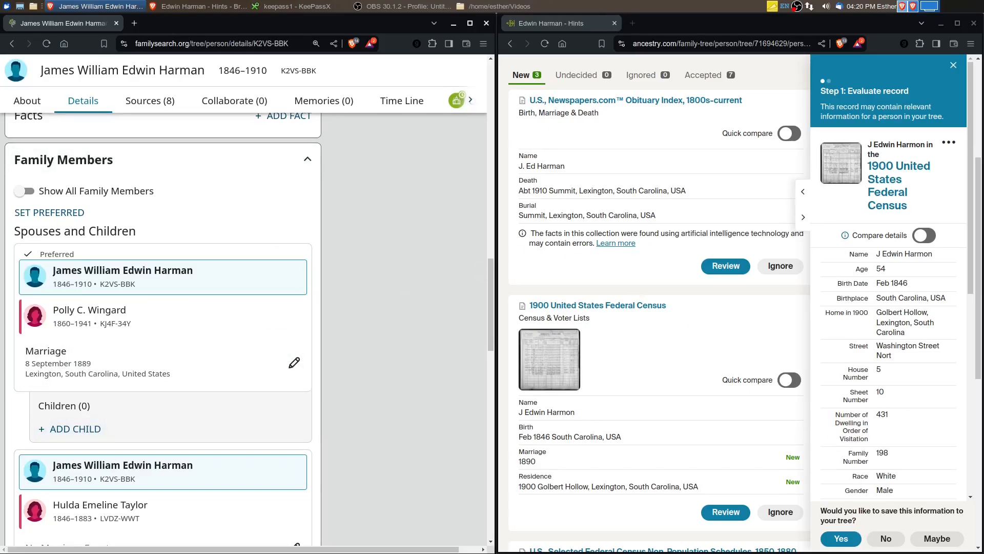
left_click(957, 23)
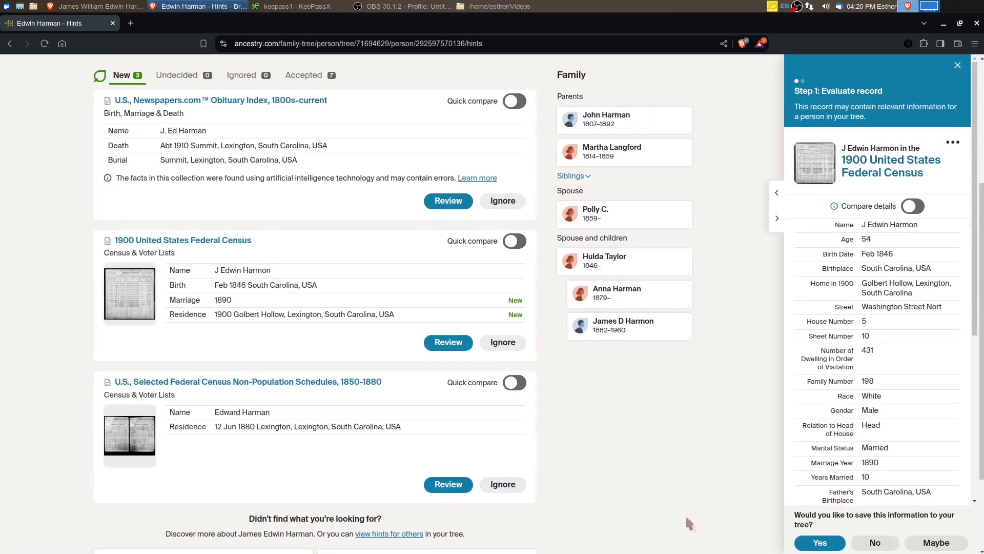
Accept the 1900 census hint and save its 1890 marriage and Golbert Hollow residence facts to the tree
left_click(819, 538)
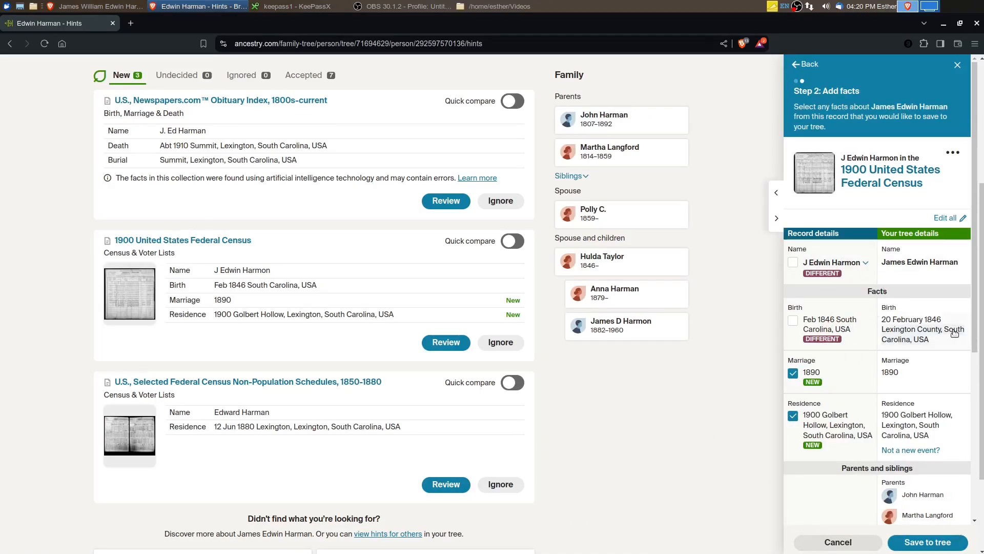
scroll(927, 362, "down", 5)
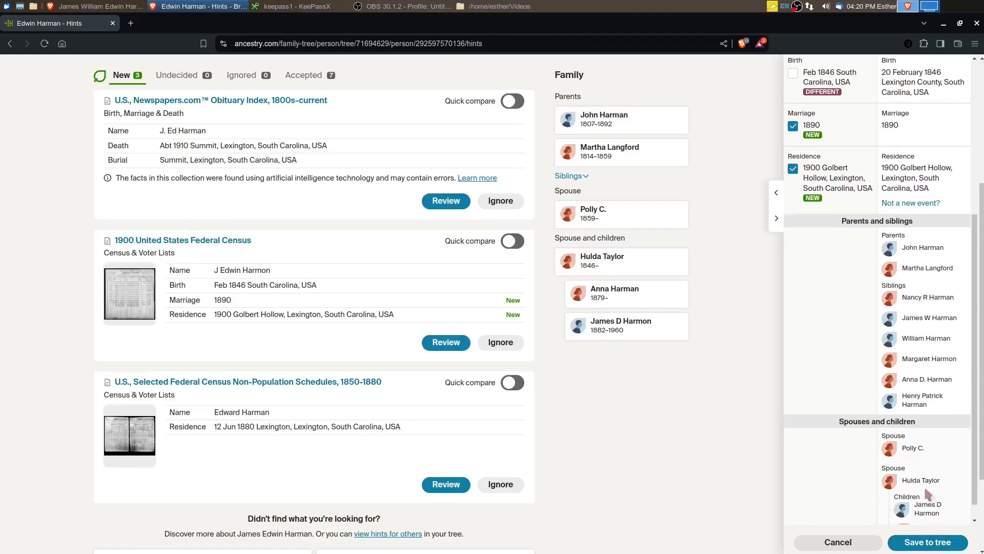
scroll(928, 542, "down", 1)
left_click(918, 542)
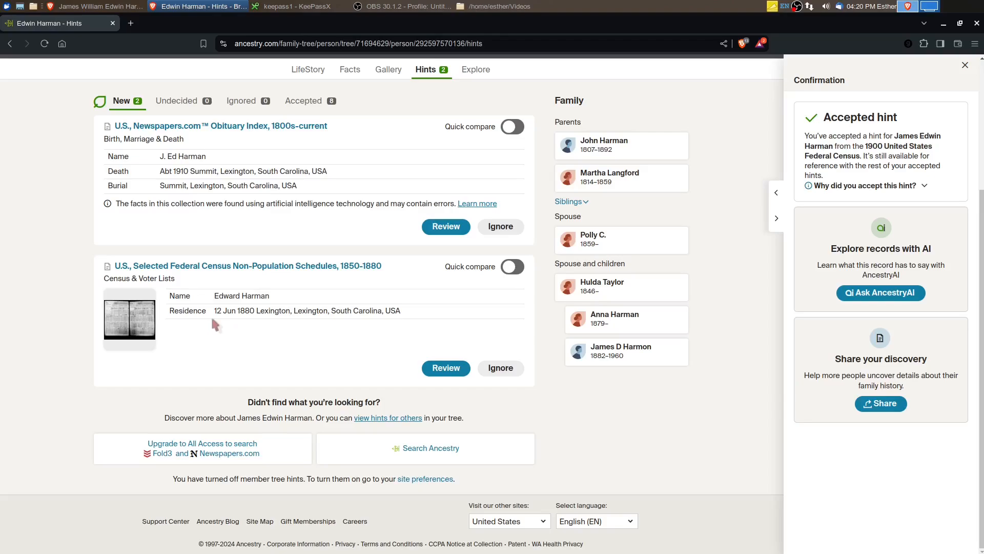
Review the U.S., Selected Federal Census Non-Population Schedules, 1850-1880 hint and enlarge the father's line 7 on its agriculture schedule image
left_click(124, 330)
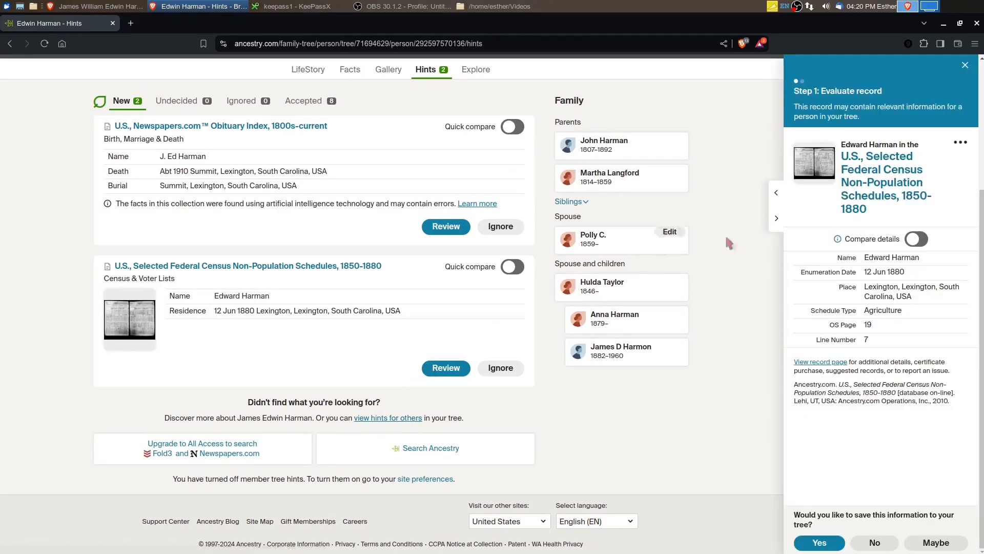
left_click(815, 165)
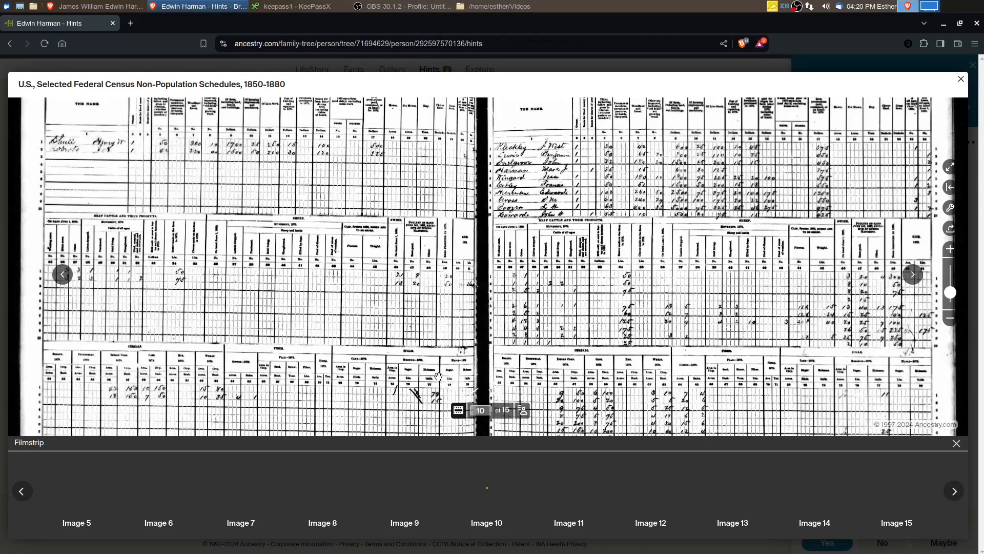
left_click_drag(546, 201, 543, 359)
scroll(543, 359, "up", 5)
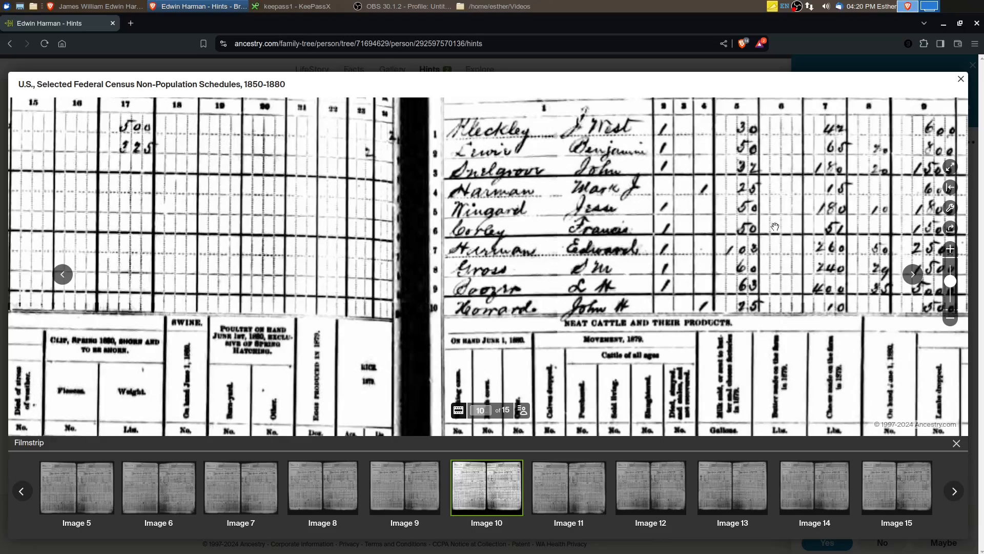
left_click_drag(794, 171, 404, 414)
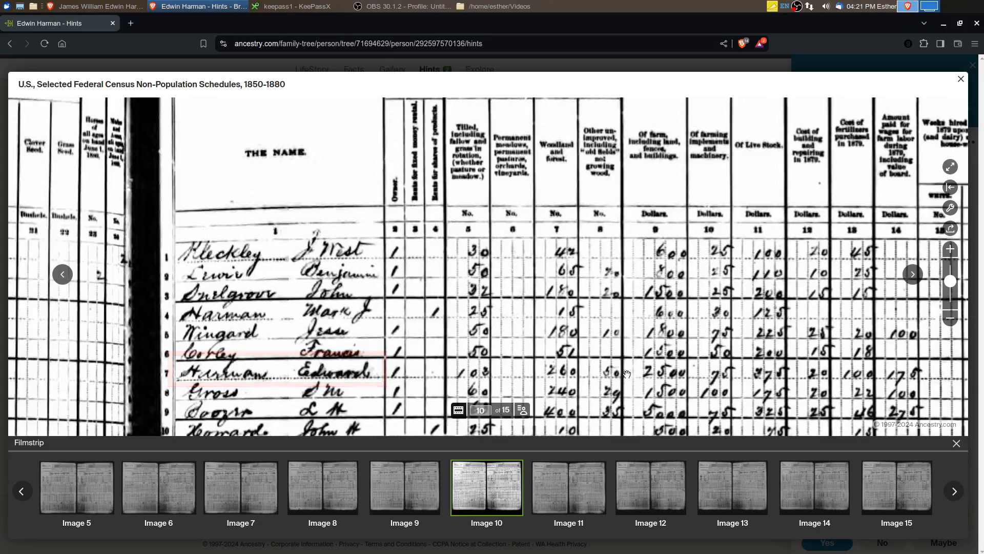
Examine the father's farm acreage, values and labor columns plus the schedule heading, and accept the non-population schedule hint
left_click_drag(685, 375, 557, 374)
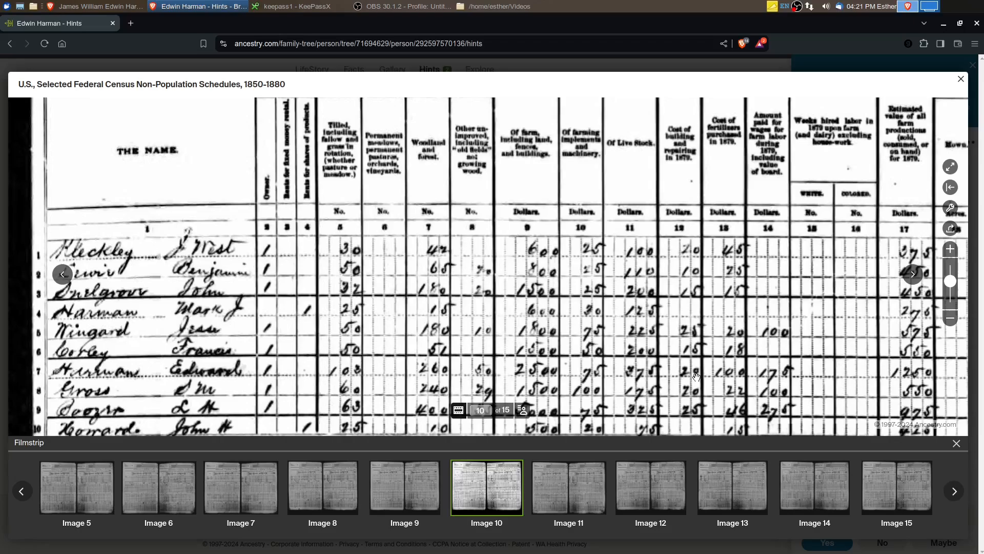
left_click_drag(742, 377, 646, 382)
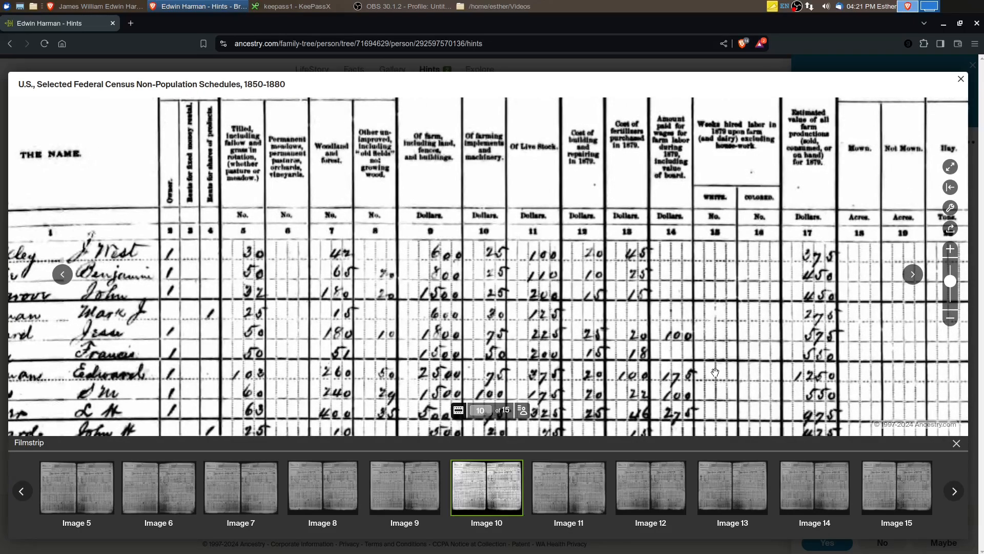
left_click_drag(715, 372, 641, 384)
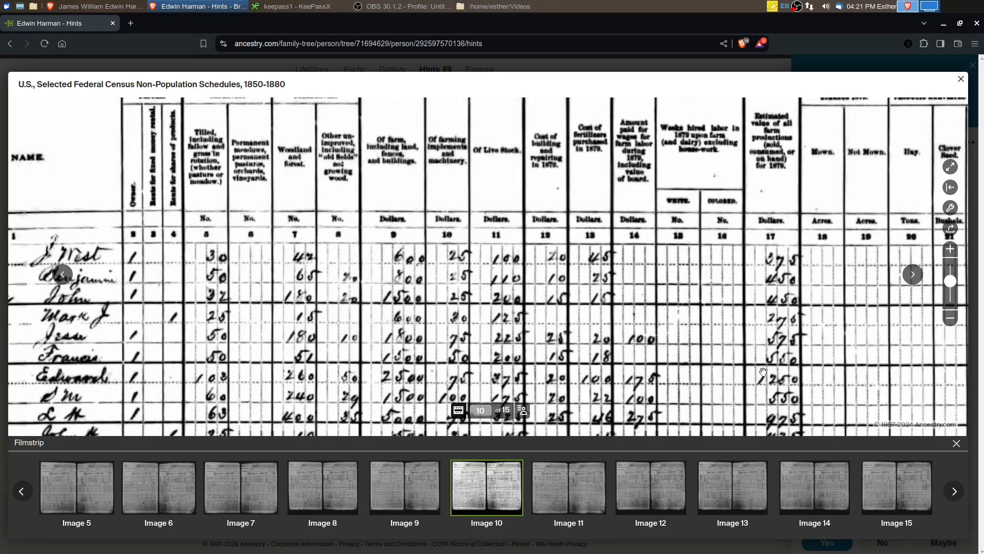
left_click_drag(807, 380, 682, 384)
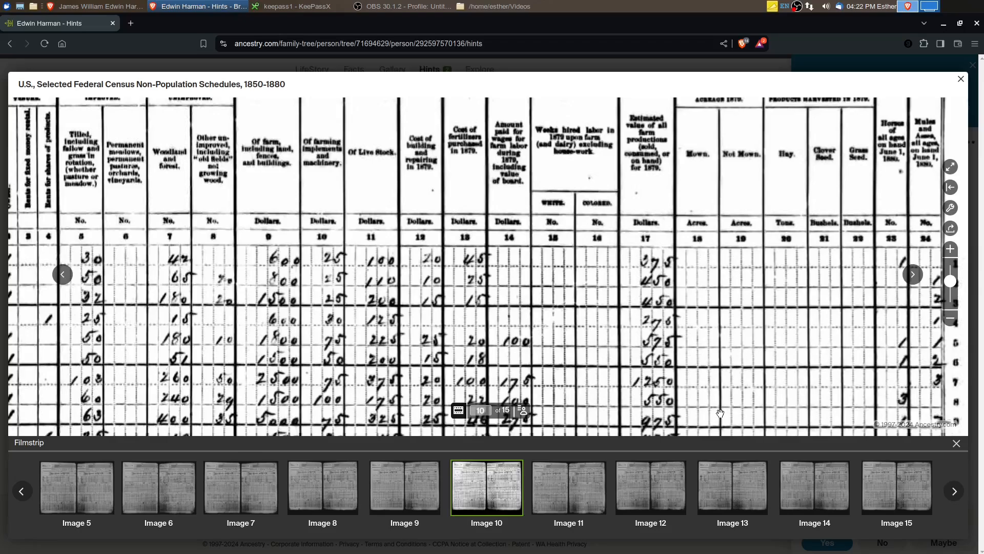
left_click_drag(657, 401, 663, 342)
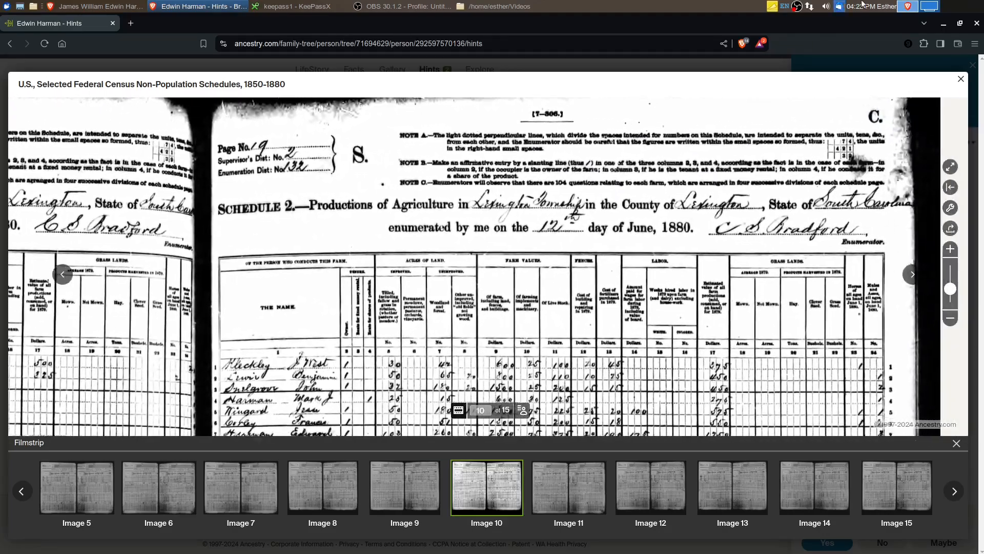
left_click(960, 78)
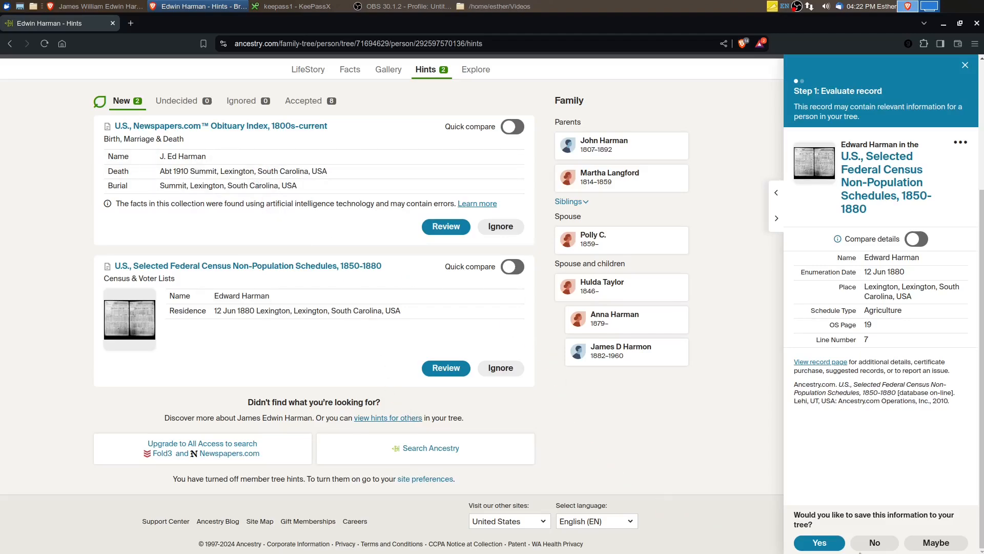
left_click(819, 542)
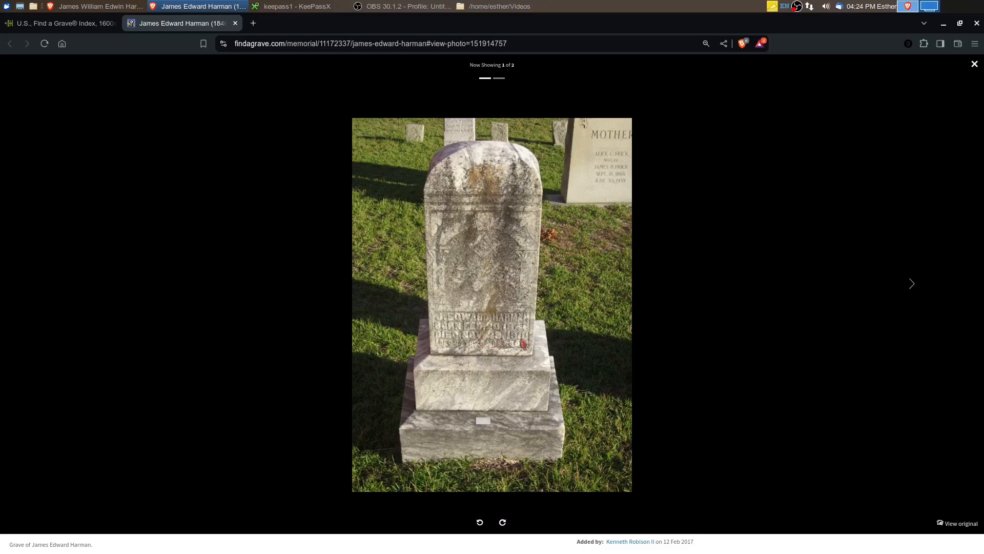
Examine the gravestone photo on the father's Find a Grave memorial for the inscribed name and dates, and return to the memorial
left_click(974, 64)
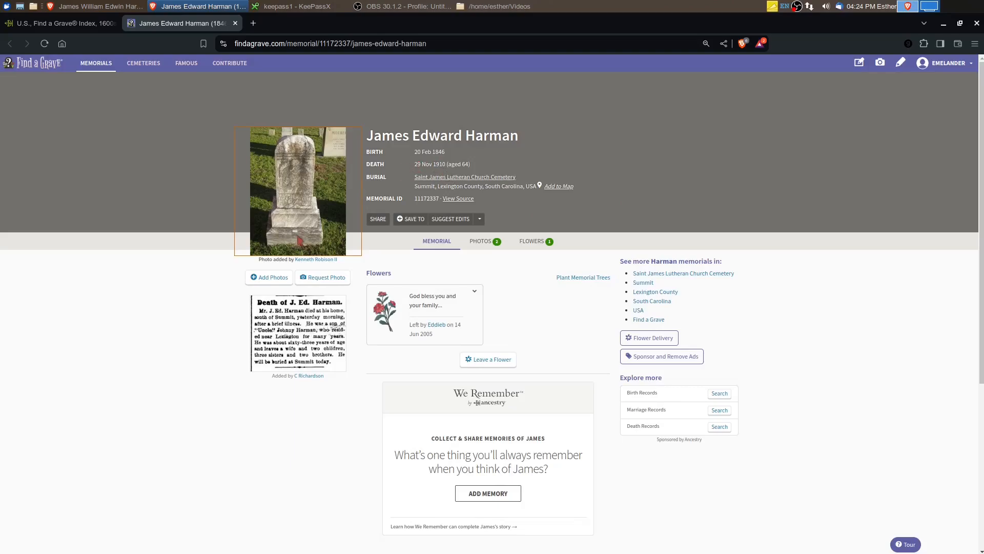
left_click(293, 214)
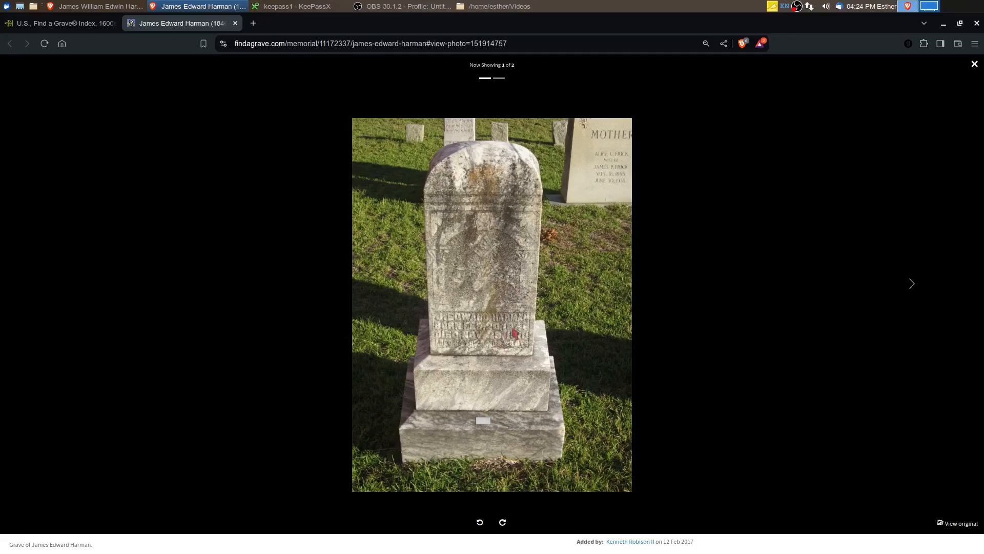
left_click(974, 63)
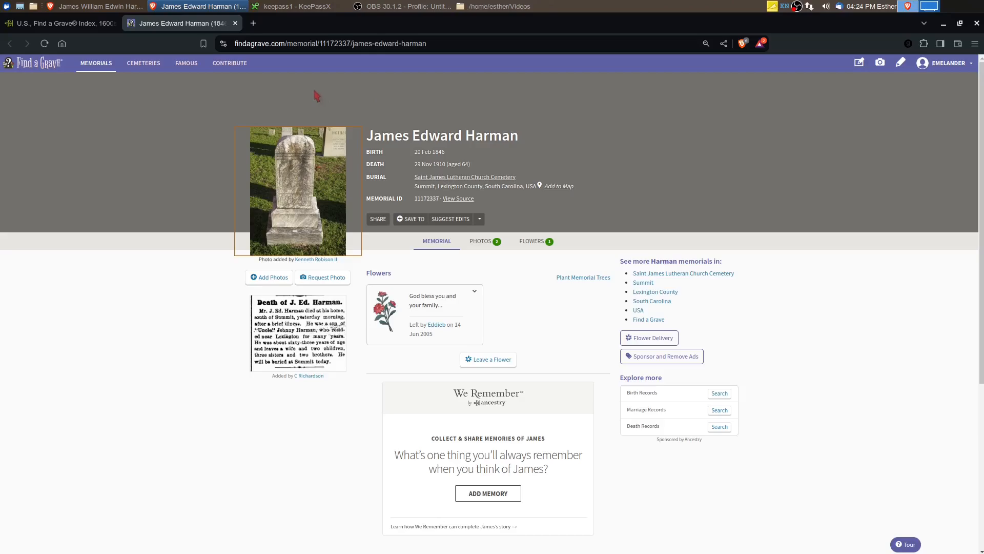
Close the father's Find a Grave memorial and show his FamilySearch vitals side by side with his Ancestry facts
left_click(235, 23)
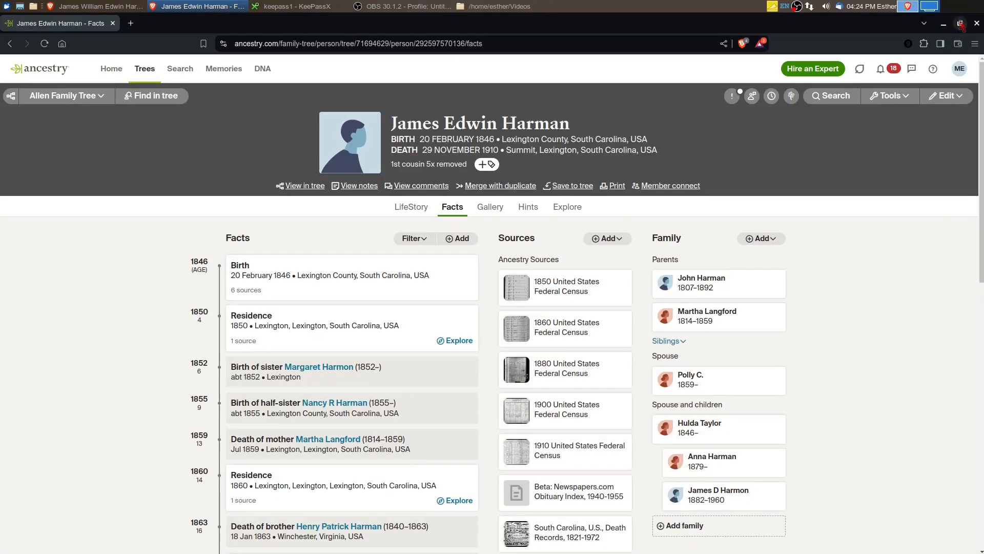
left_click(960, 23)
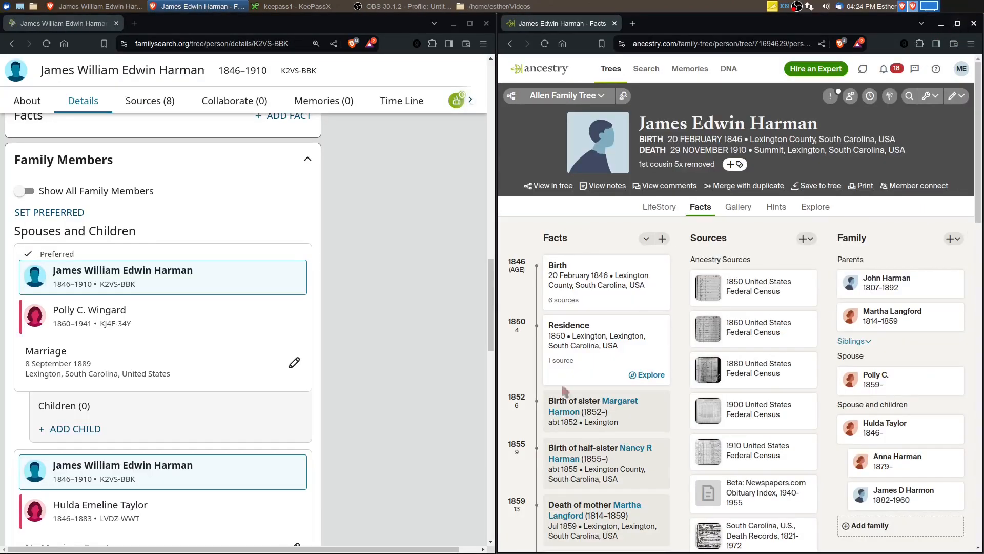
scroll(85, 399, "up", 15)
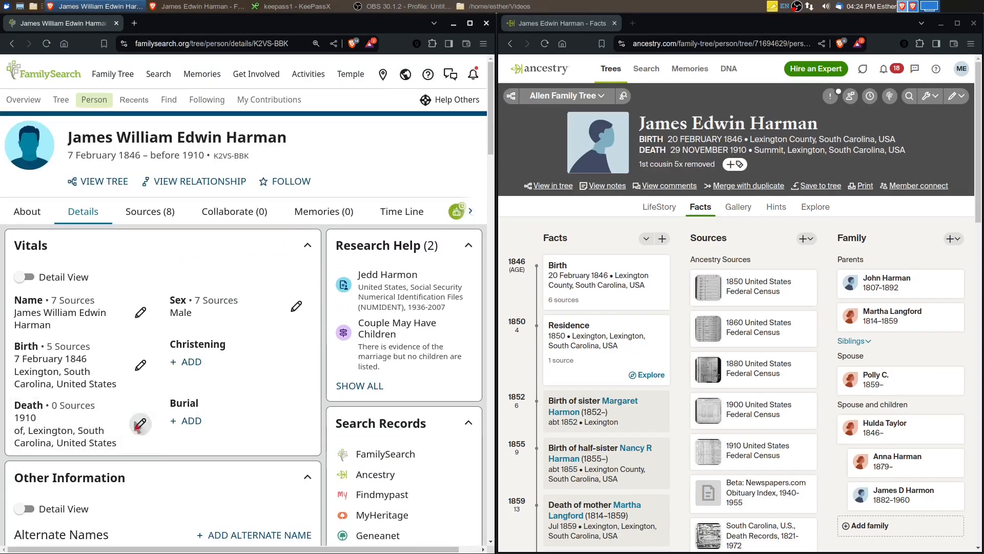
Set the father's death date on FamilySearch to the standardized date 29 November 1910
left_click(138, 424)
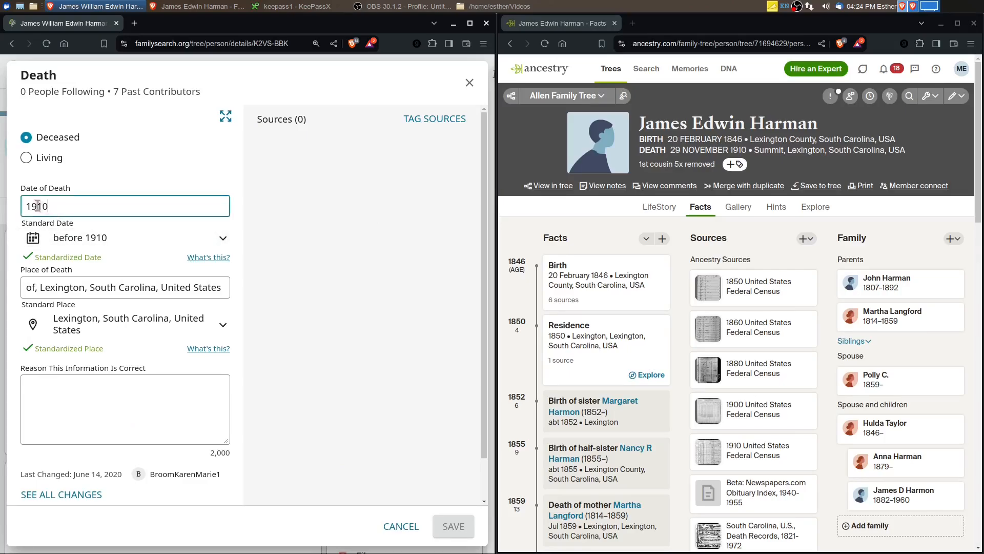
left_click_drag(57, 206, 3, 201)
type("29 Nov")
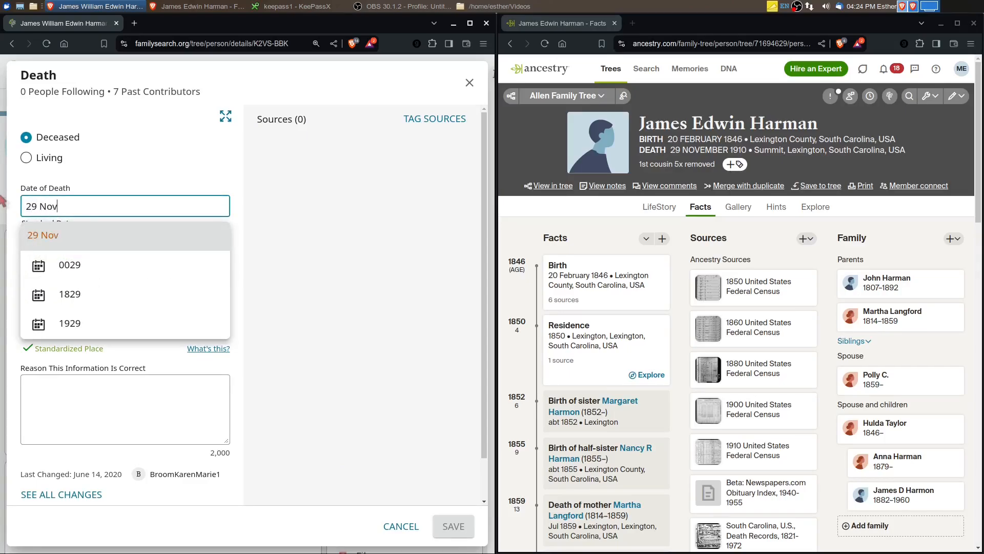
type("ember 1910")
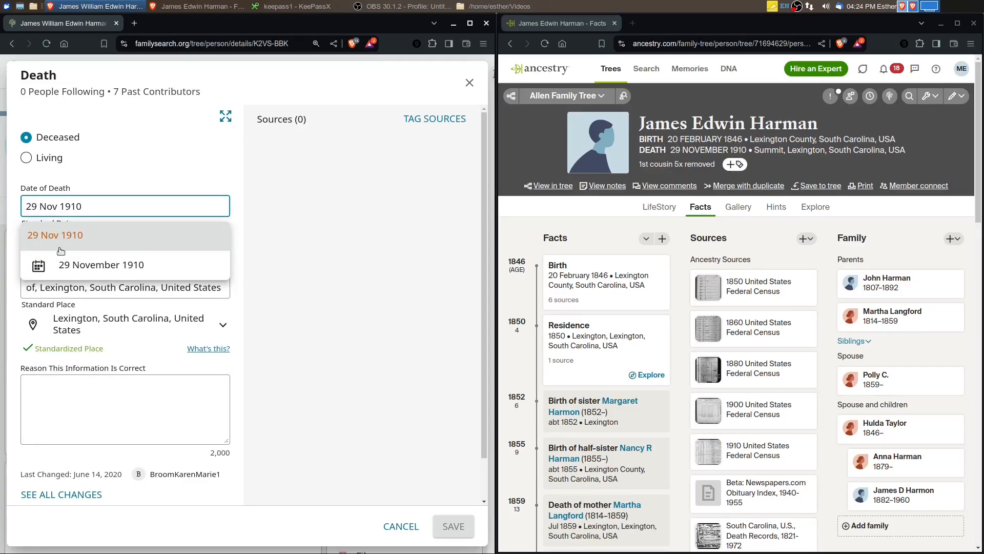
left_click(53, 266)
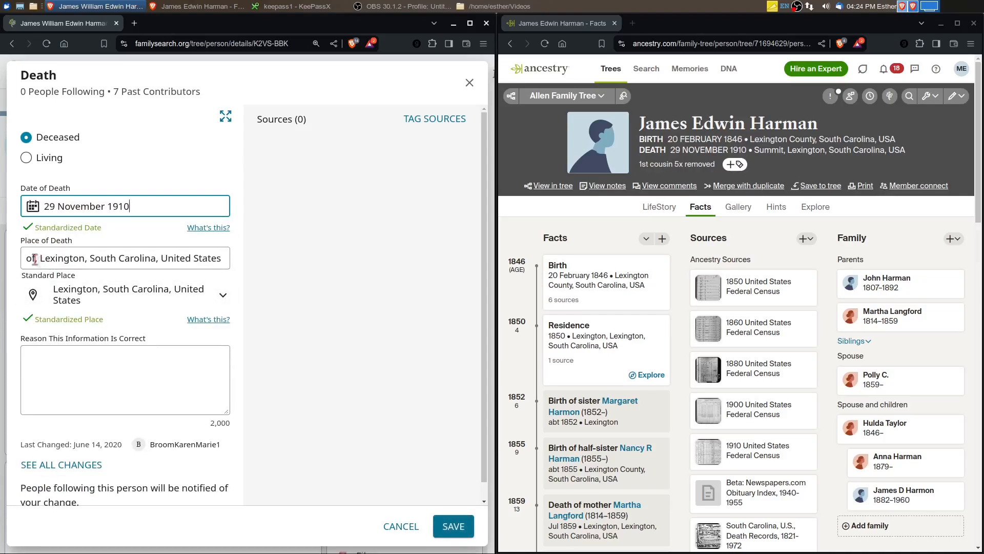
Set the place of death to Summit, Lexington, South Carolina, United States, check the Ancestry sources list, and save the death edit
left_click_drag(34, 259, 21, 258)
type("Summit,")
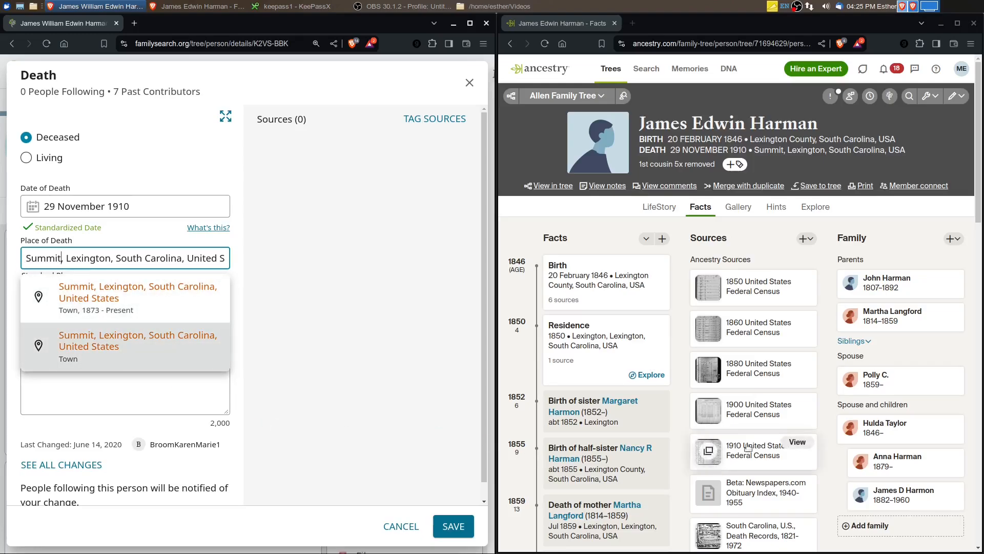
scroll(793, 458, "down", 2)
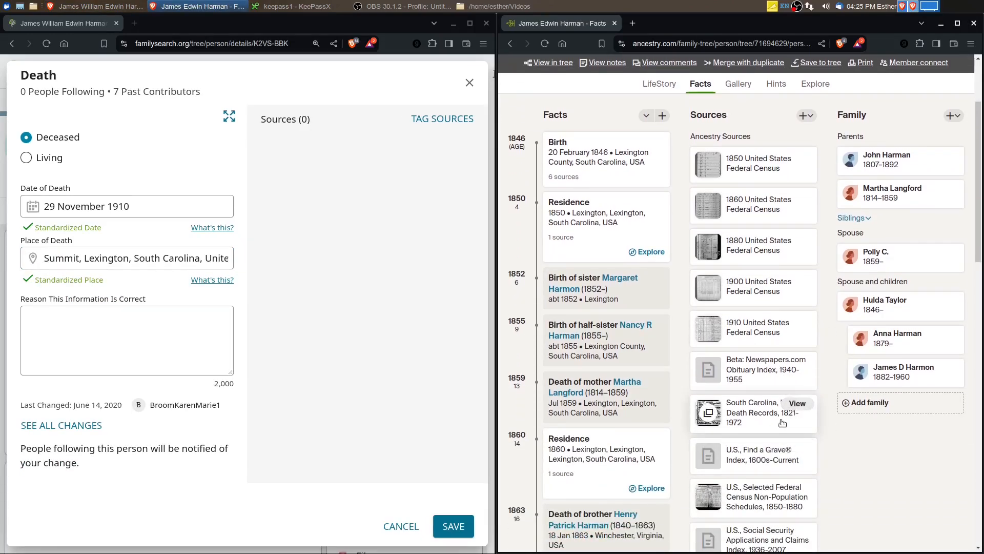
scroll(781, 425, "down", 2)
scroll(782, 427, "down", 1)
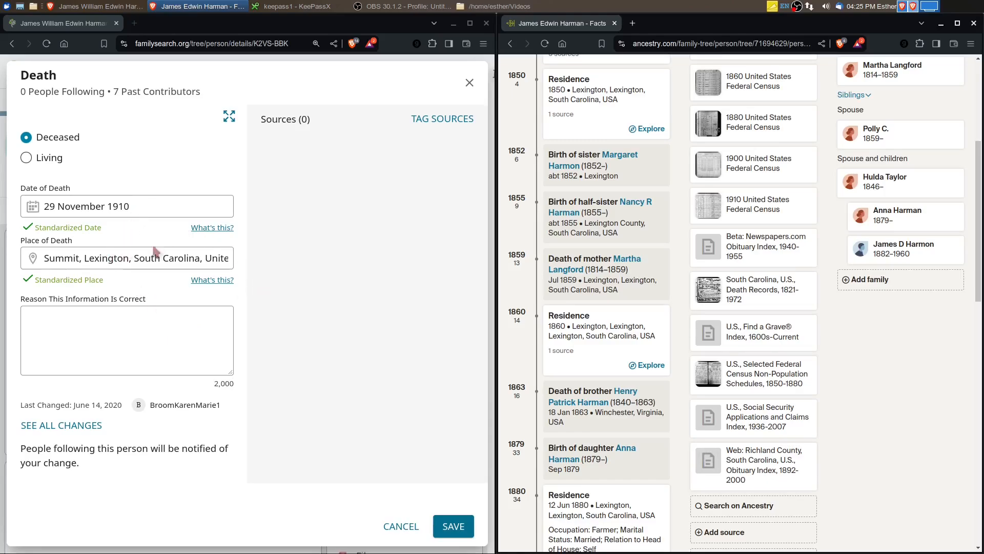
left_click(453, 526)
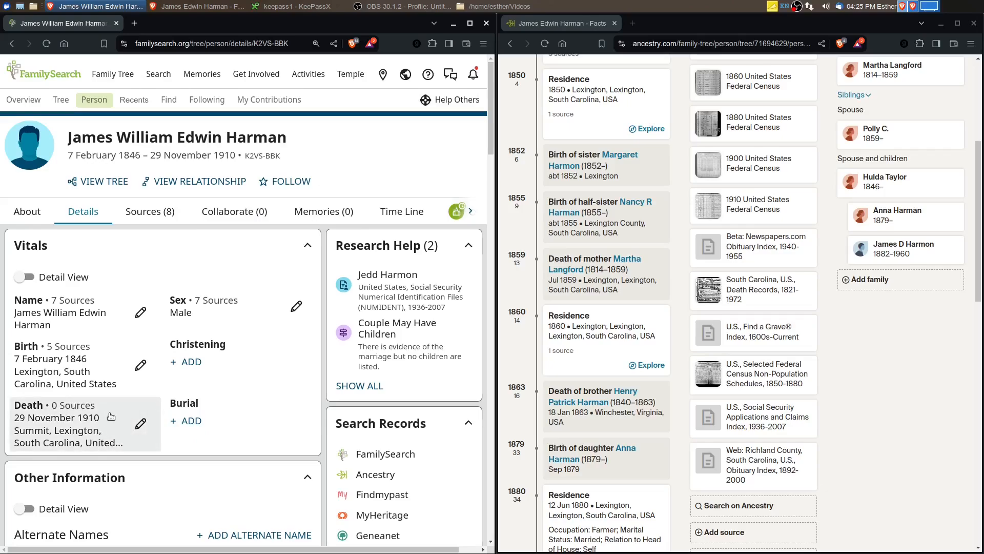
Enlarge the FamilySearch profile and review the Social Security NUMIDENT record hint, including the son's details, the wife and the citation
left_click(470, 23)
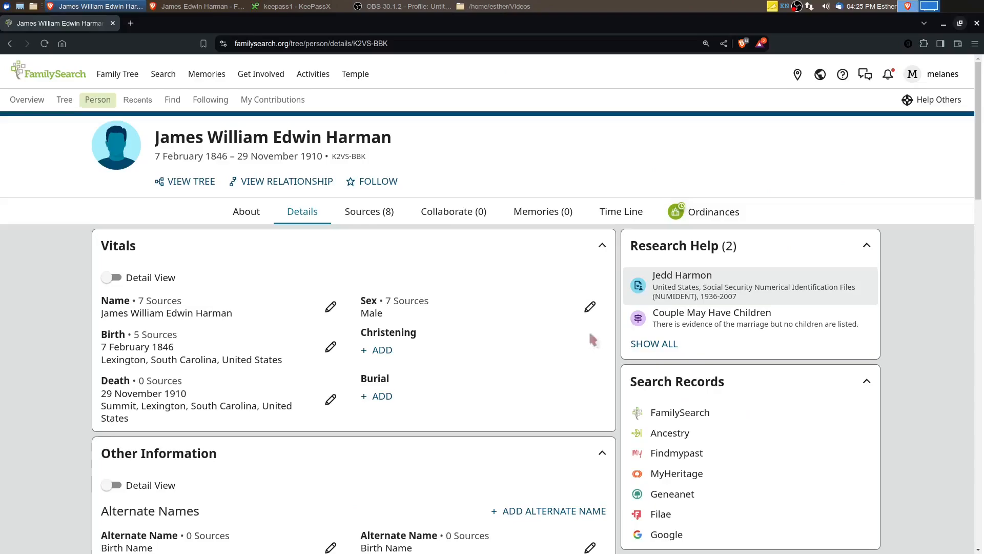
left_click(695, 275)
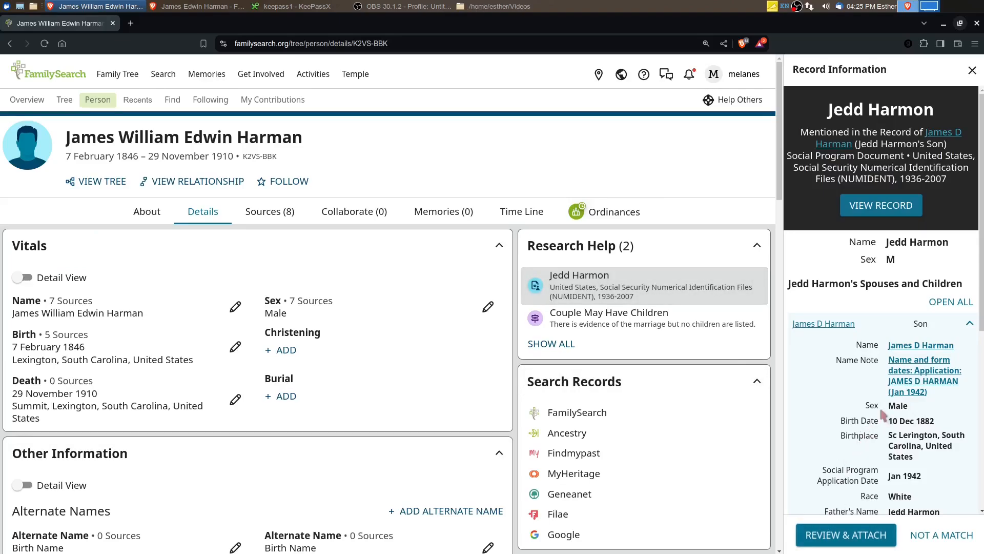
scroll(877, 410, "down", 3)
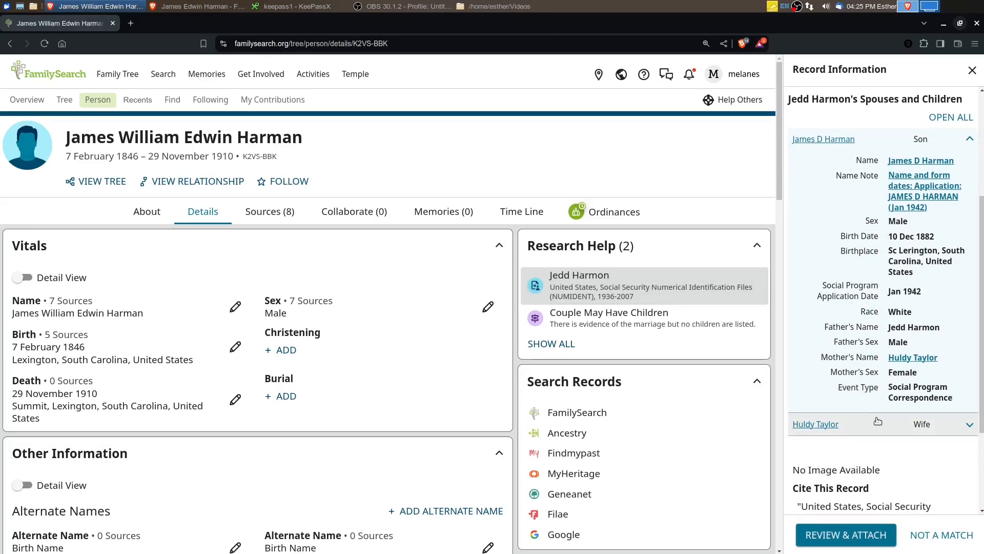
scroll(877, 421, "down", 3)
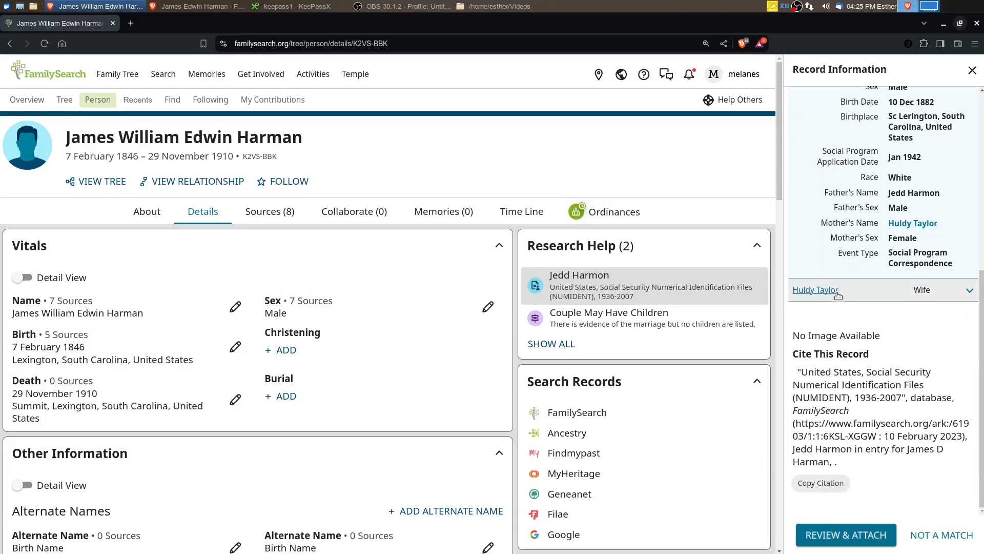
scroll(839, 296, "up", 6)
Examine the indexed information of the "South Carolina Deaths, 1915-1973" entry in the father's FamilySearch sources, and collapse it
left_click(269, 212)
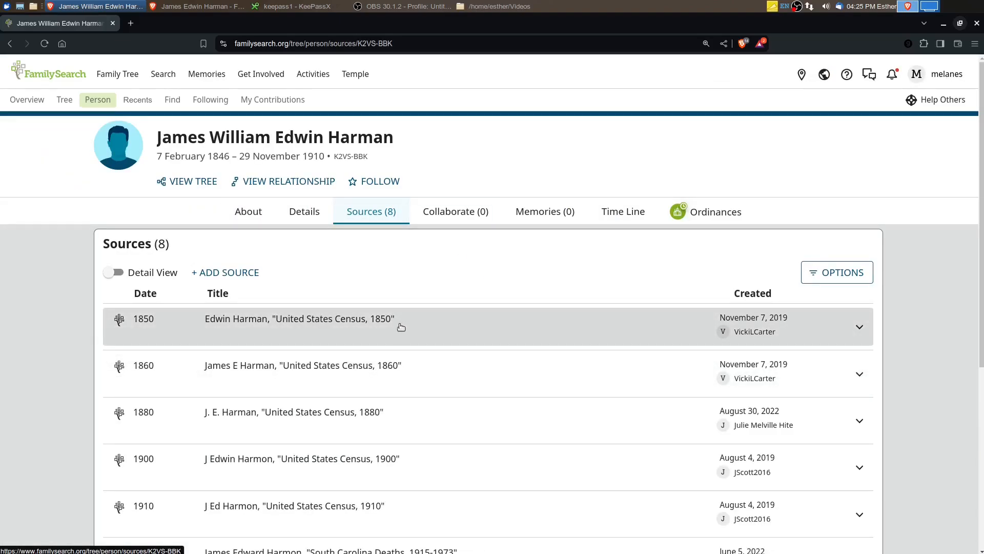
scroll(408, 333, "down", 3)
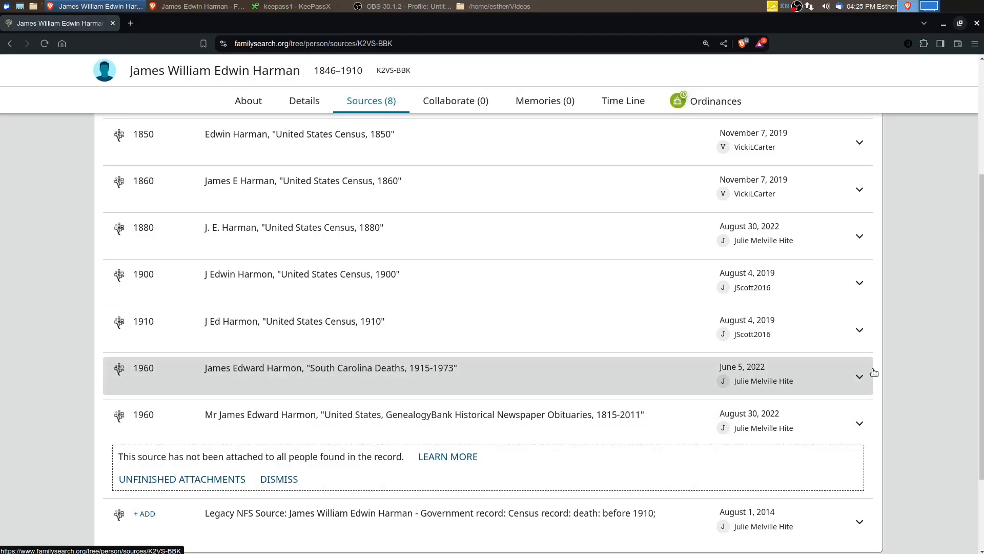
left_click(860, 376)
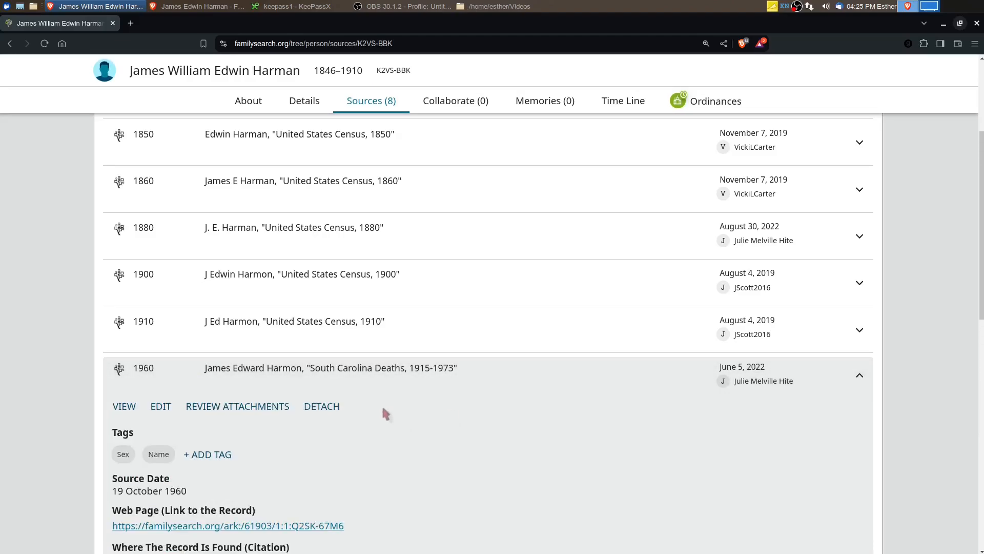
scroll(383, 408, "down", 7)
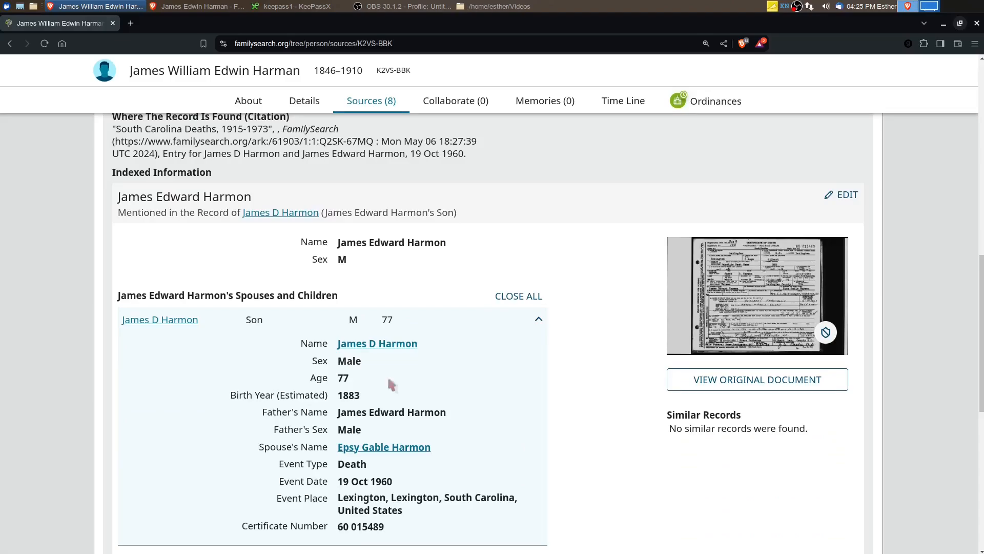
scroll(679, 337, "up", 7)
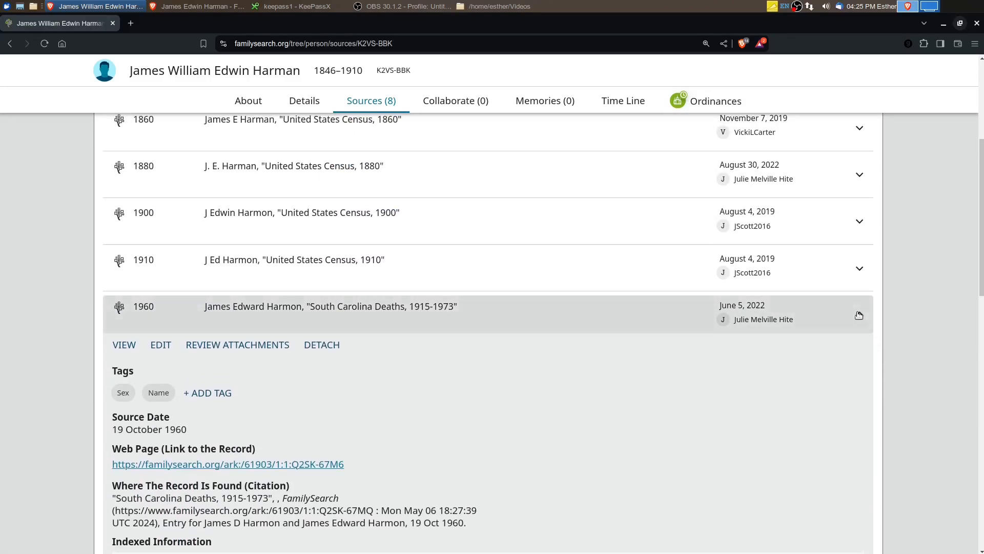
left_click(860, 315)
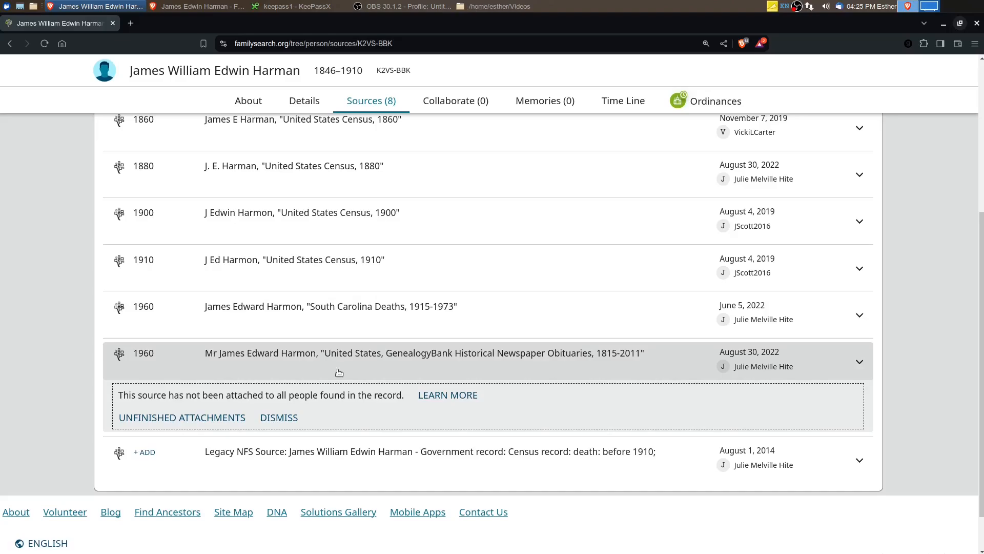
Examine the GenealogyBank Historical Newspaper Obituaries source for its citation, the son's obituary details and the other people listed, and collapse it
left_click(859, 364)
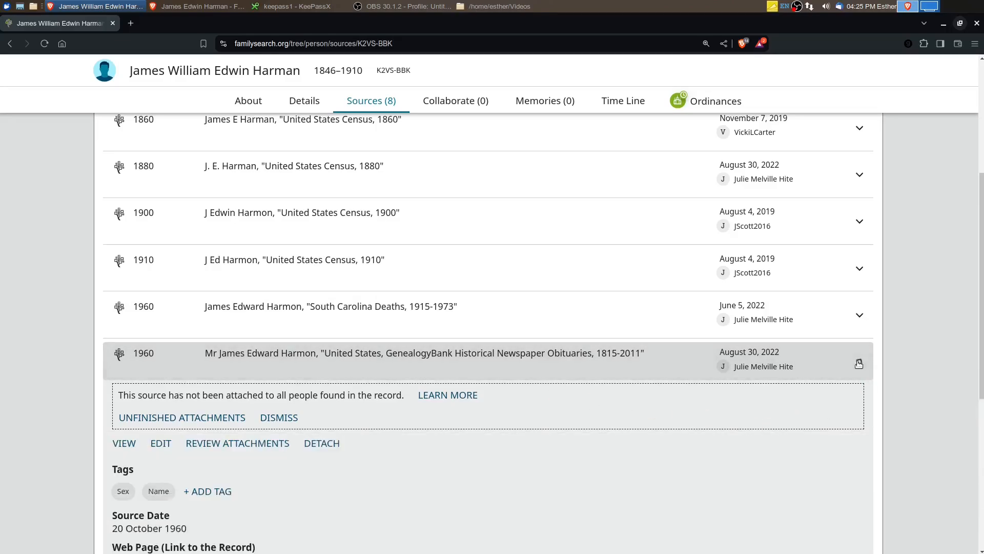
scroll(415, 397, "down", 3)
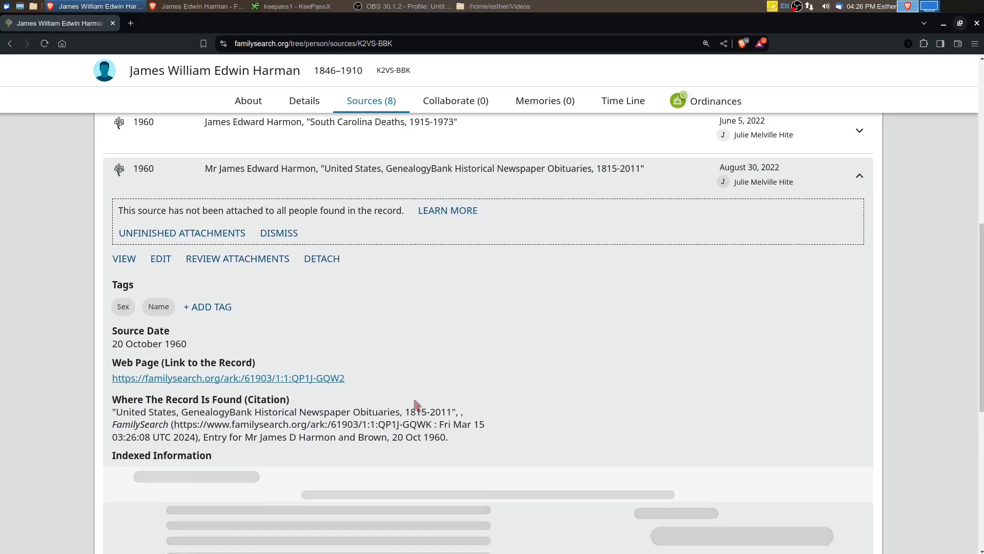
scroll(413, 405, "down", 5)
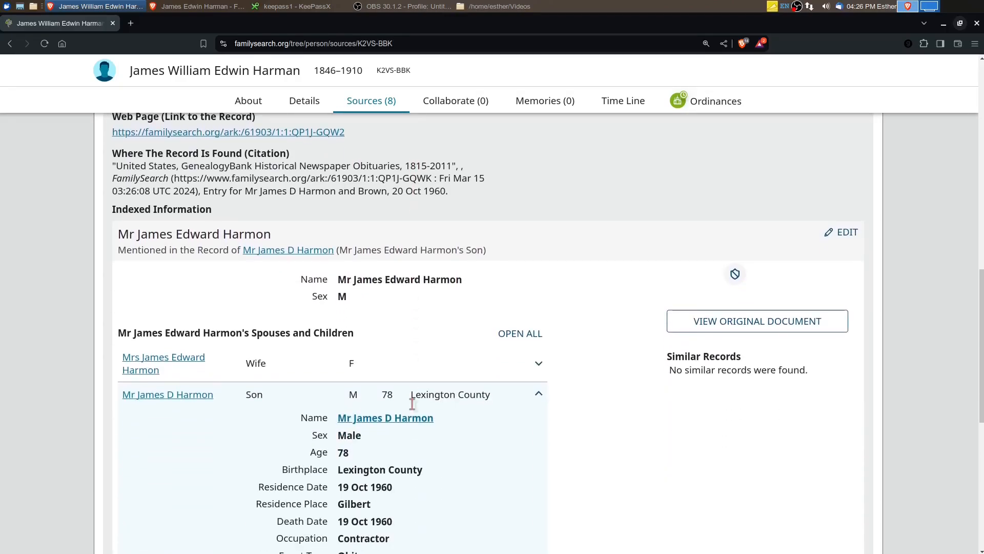
scroll(413, 405, "down", 3)
scroll(413, 405, "down", 7)
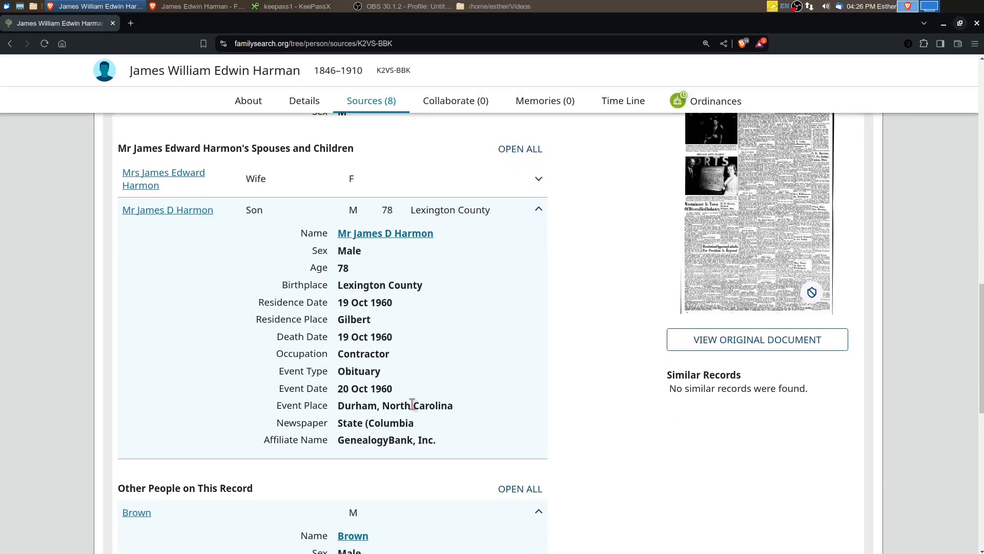
scroll(413, 405, "up", 4)
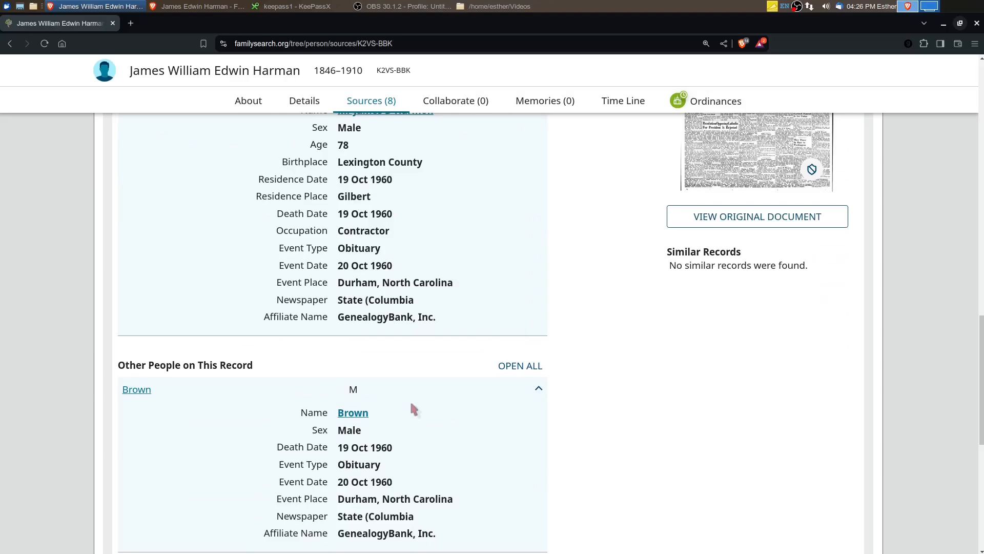
scroll(409, 421, "up", 4)
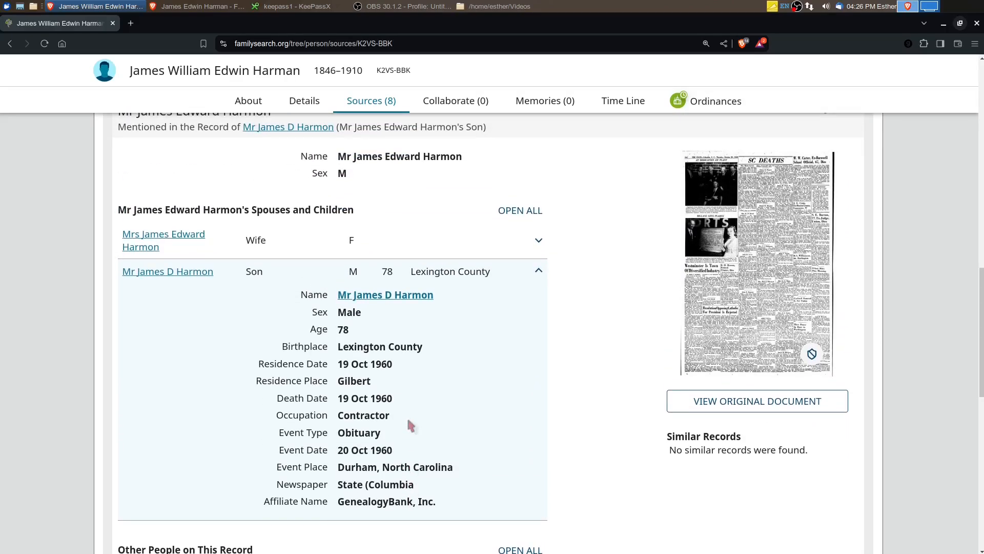
scroll(403, 414, "down", 1)
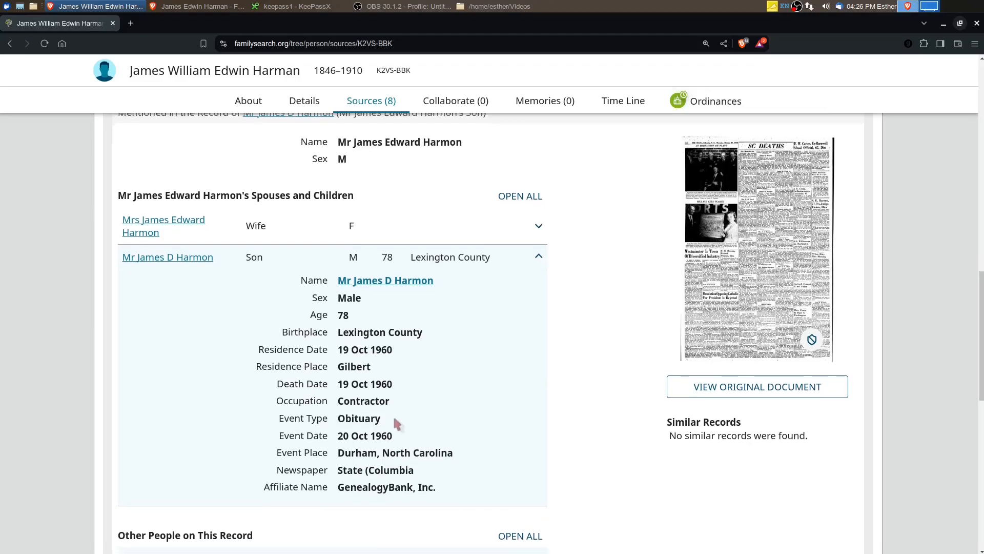
scroll(405, 418, "down", 3)
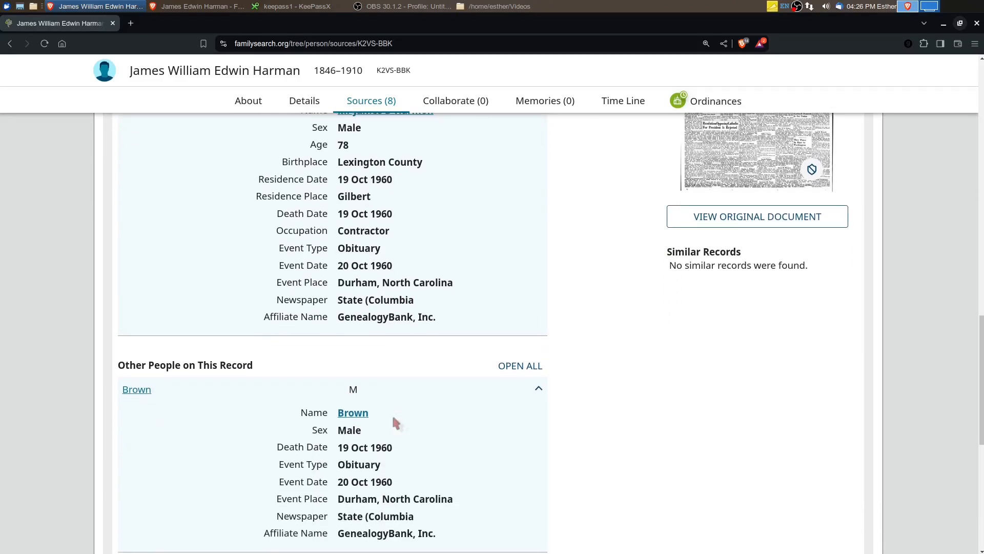
scroll(400, 428, "up", 6)
scroll(397, 423, "up", 8)
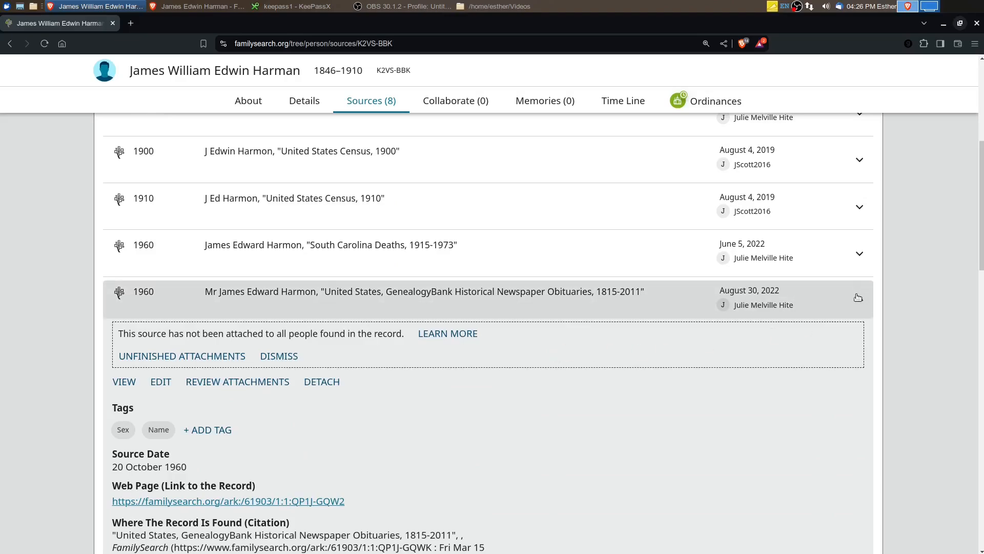
left_click(857, 297)
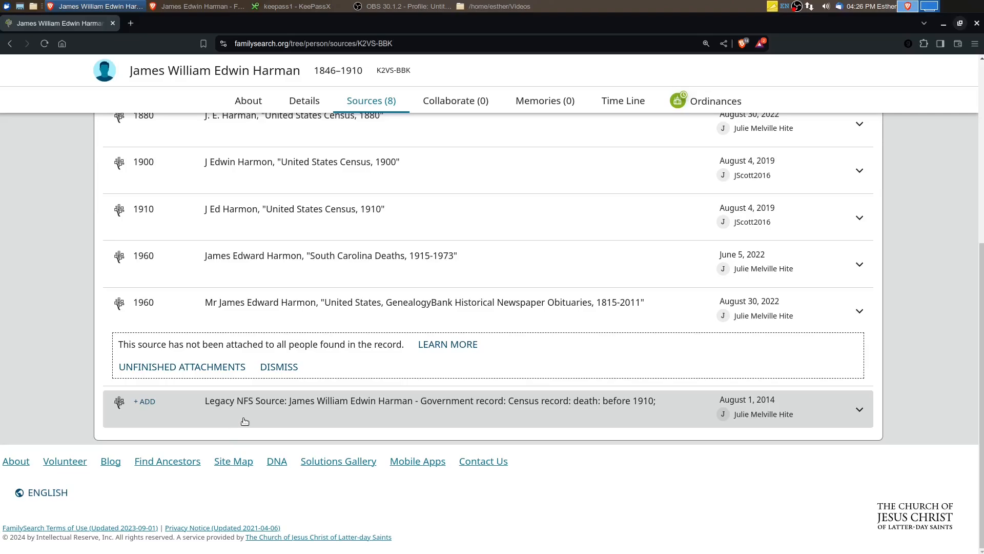
Return to the father's FamilySearch details and view them side by side with his Ancestry facts and sources
scroll(314, 410, "up", 5)
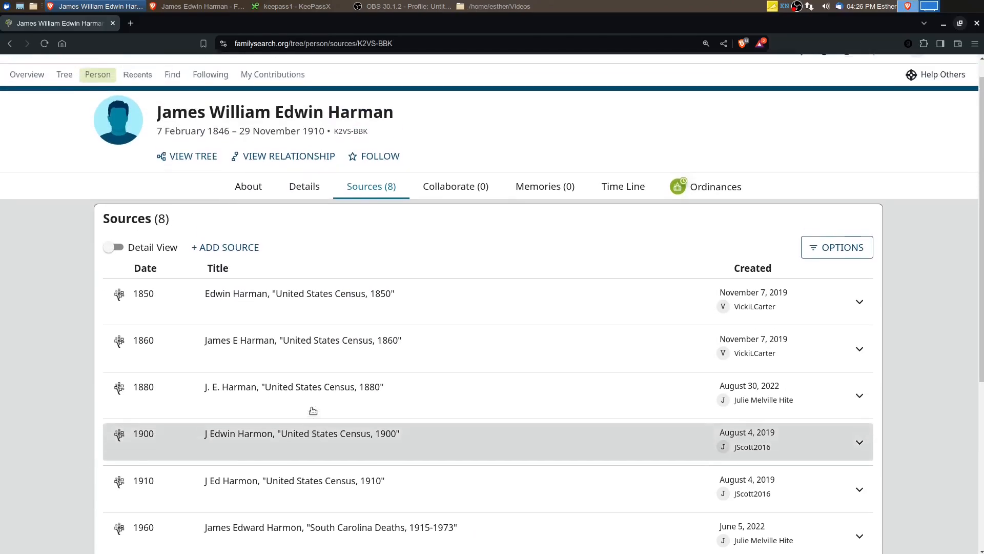
left_click(306, 214)
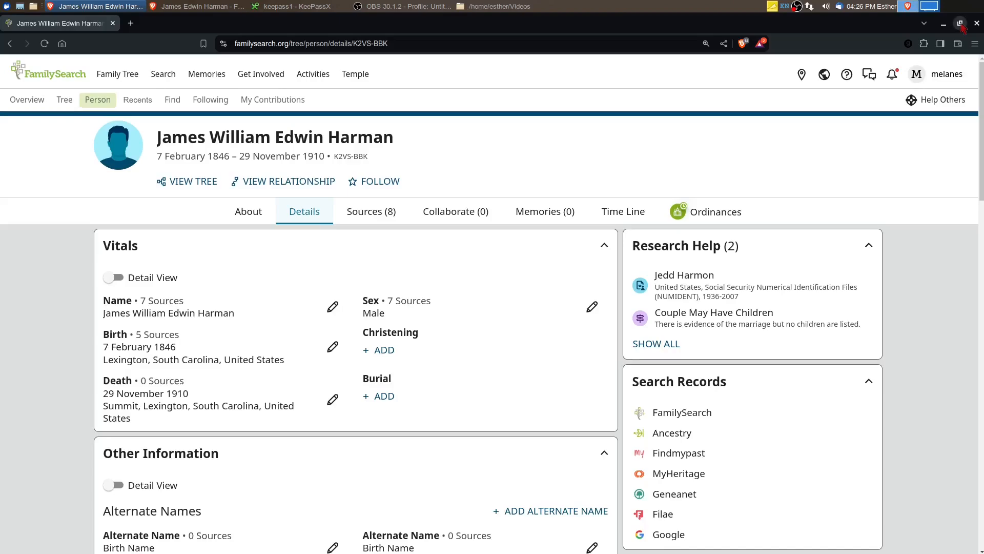
left_click(960, 23)
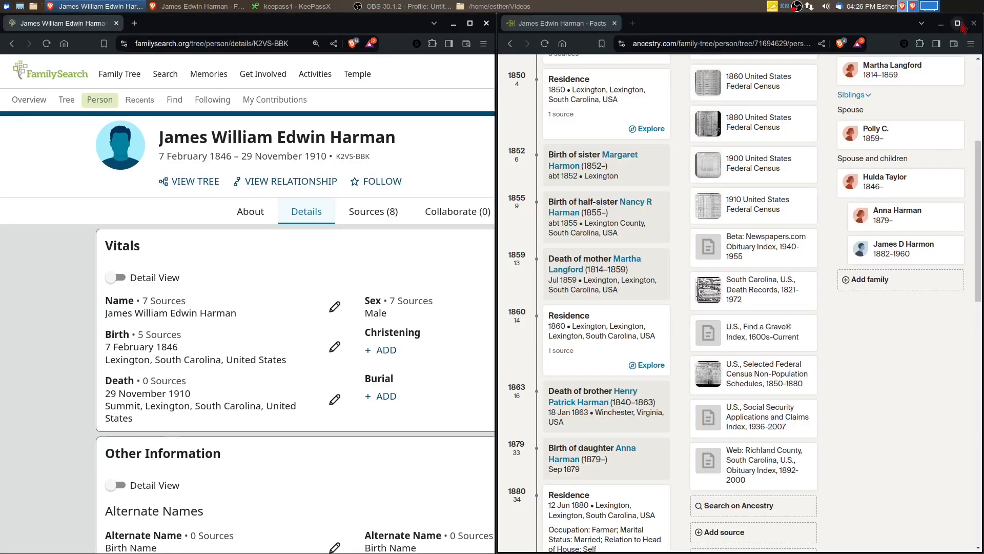
scroll(746, 341, "up", 1)
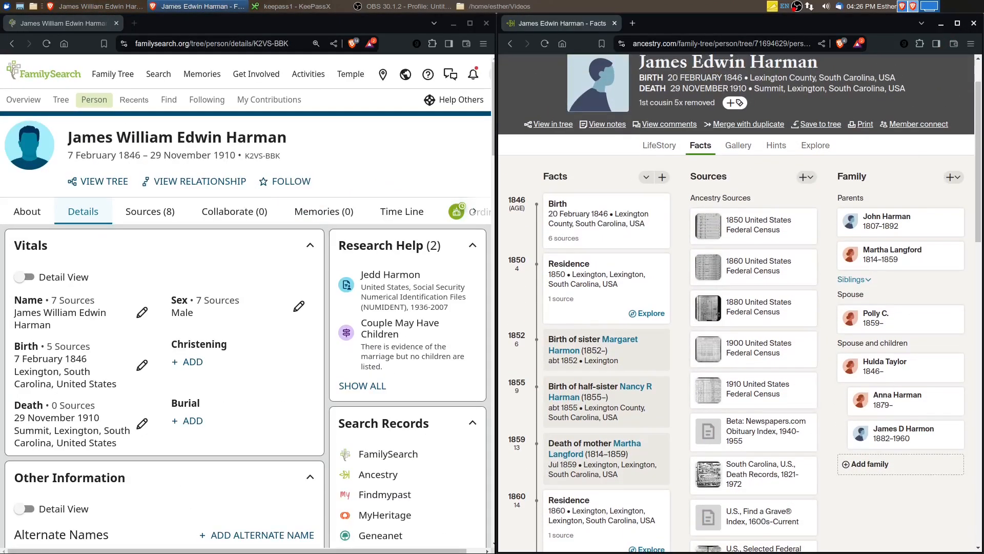
left_click(957, 23)
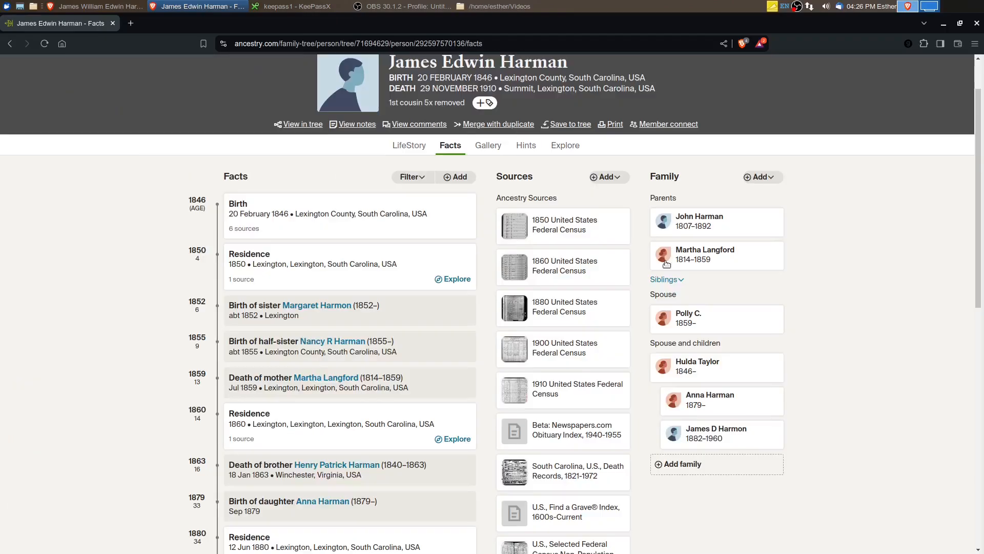
scroll(610, 313, "up", 2)
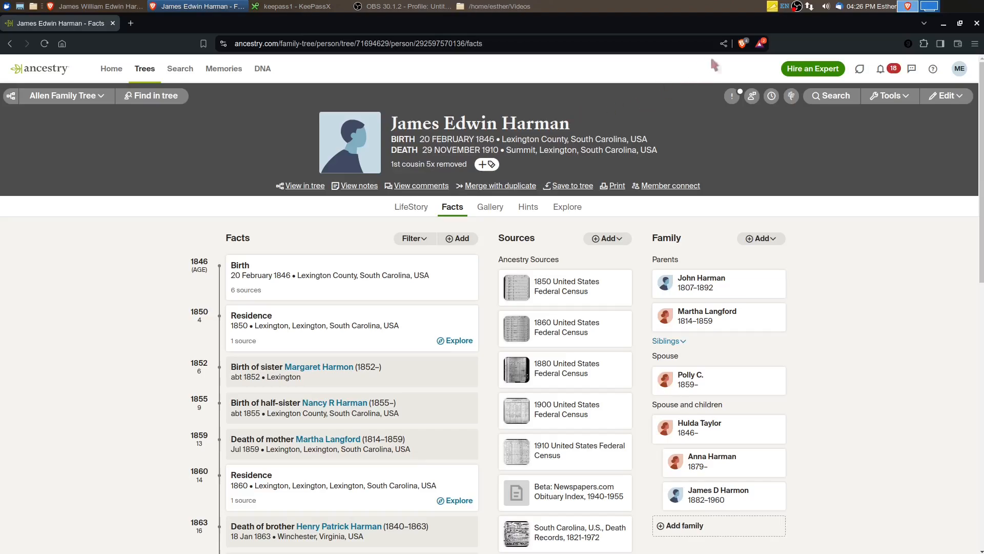
left_click(792, 97)
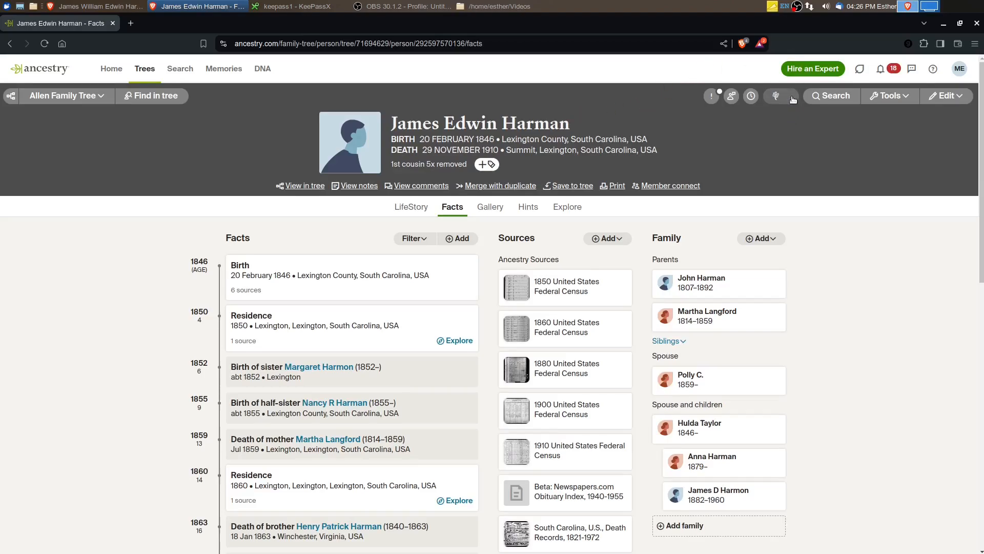
left_click(378, 324)
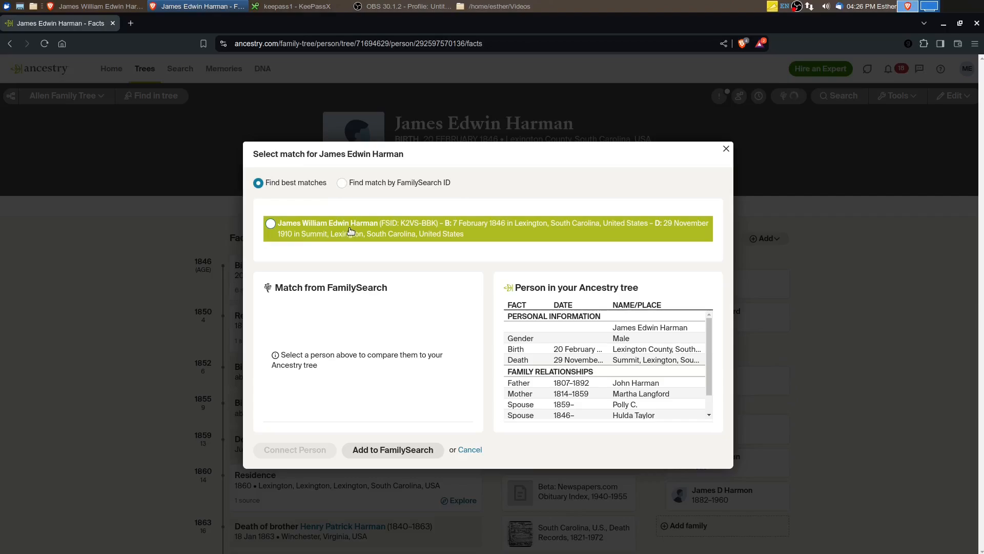
left_click(270, 224)
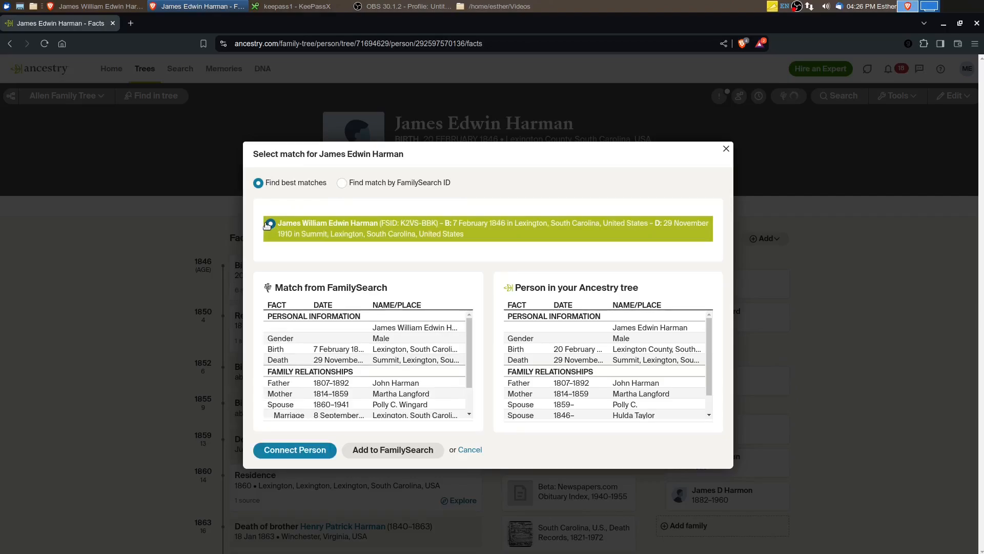
left_click(301, 450)
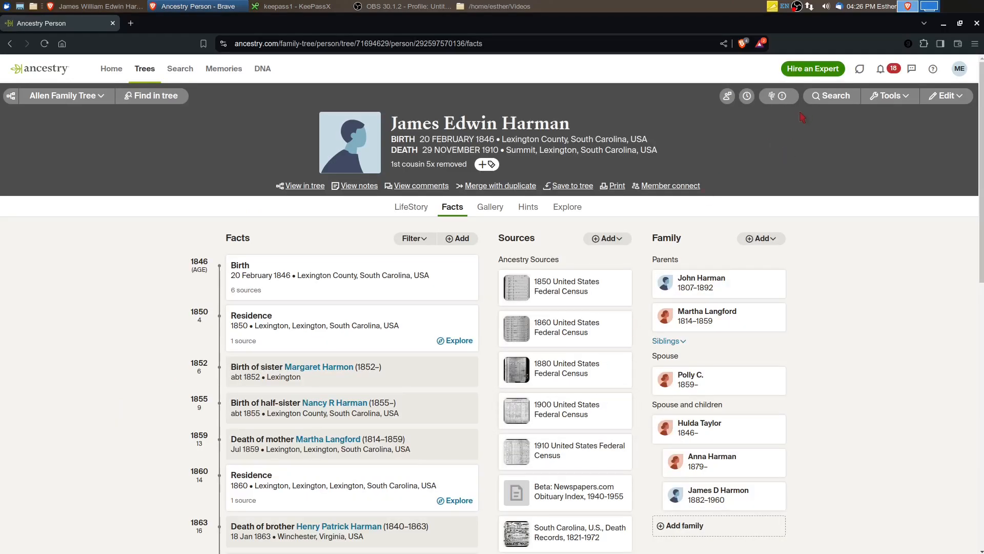
Compare the father's Ancestry entry with FamilySearch and review the vitals, unconnected relatives and sources of both trees
left_click(778, 96)
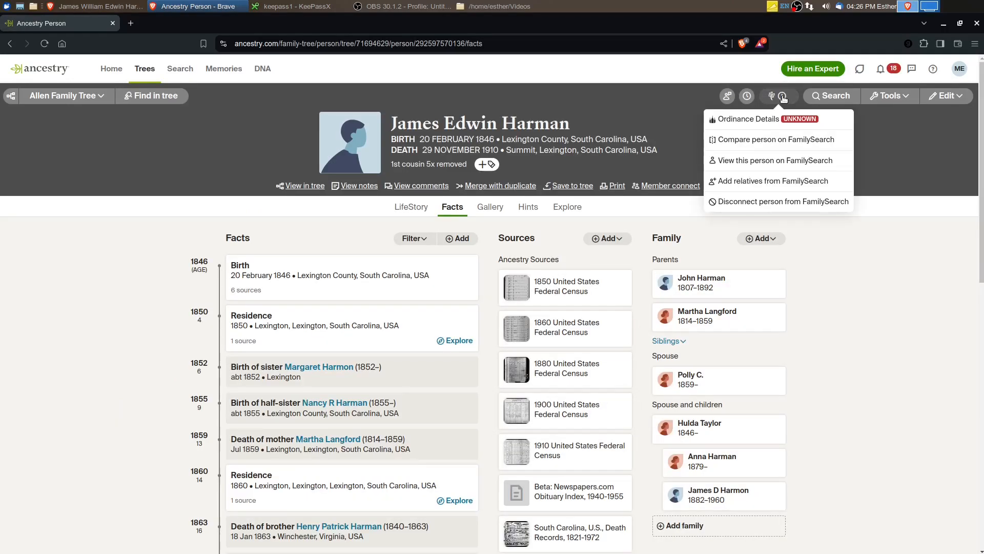
left_click(753, 141)
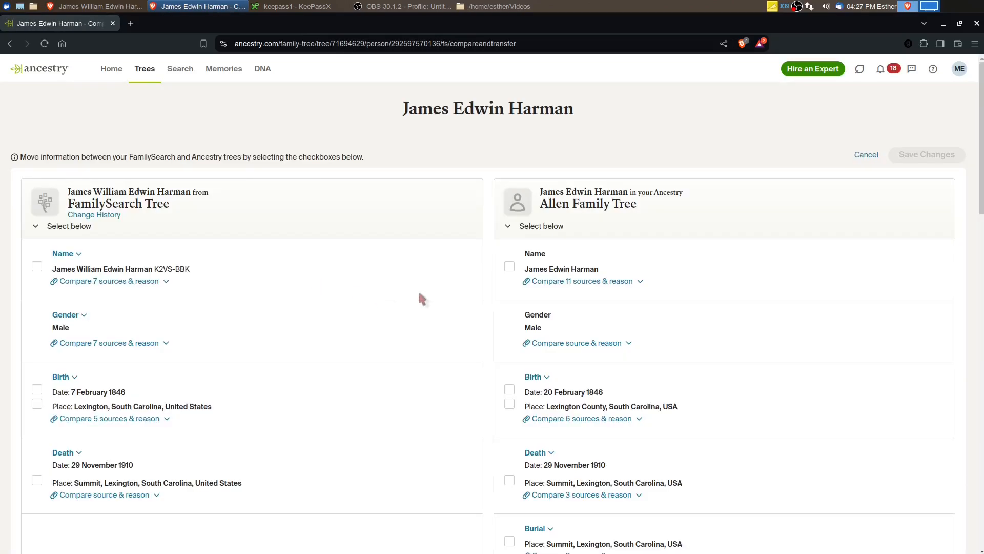
scroll(401, 300, "down", 6)
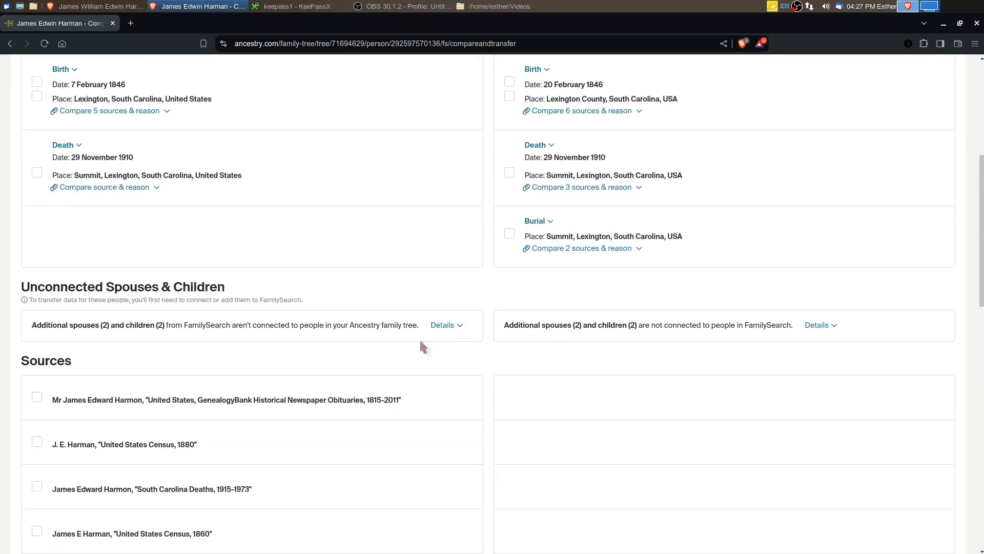
scroll(209, 316, "up", 6)
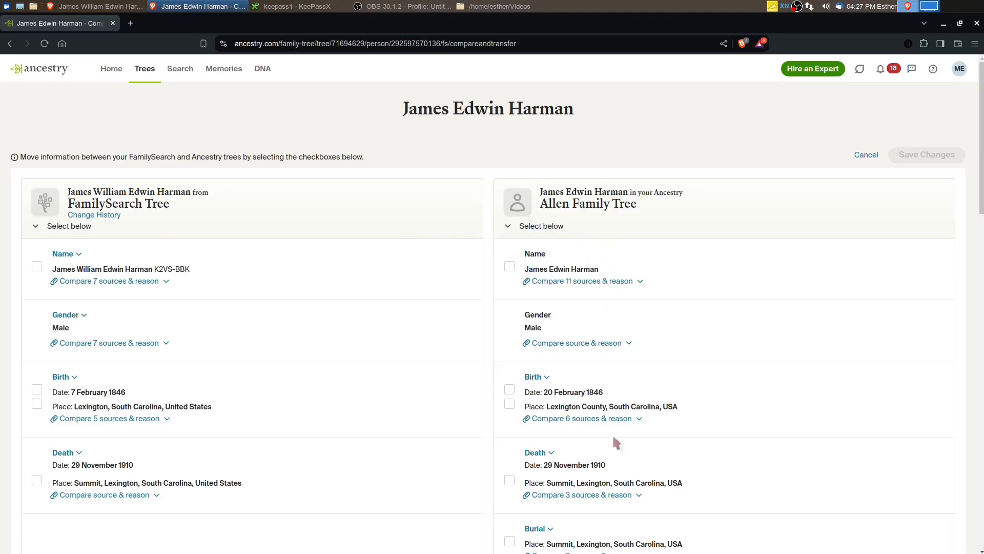
Transfer the Find a Grave, Richland County obituary, Social Security, Non-Population Schedules and Newspapers.com obituary sources from Ancestry to FamilySearch, and save the changes
scroll(615, 439, "down", 10)
scroll(617, 410, "down", 6)
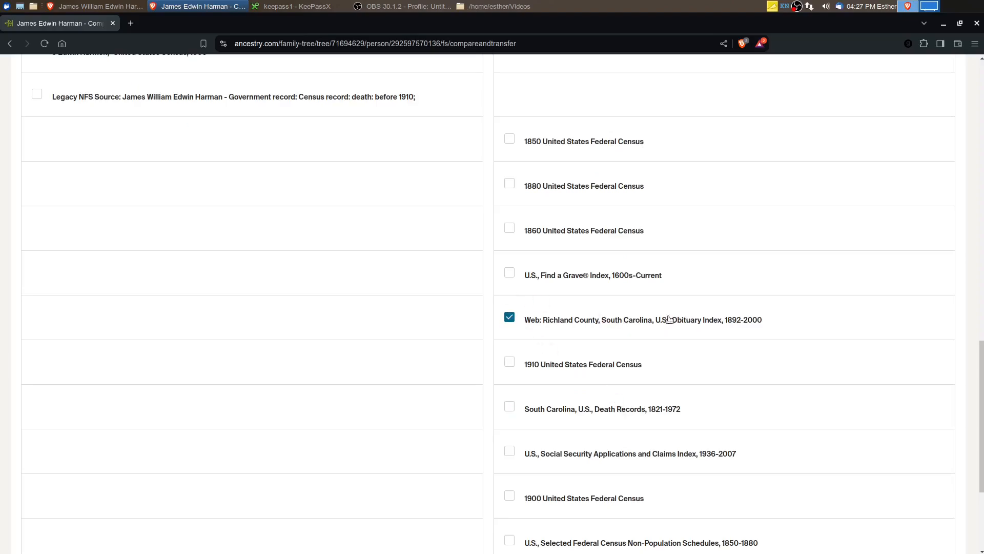
left_click(509, 273)
scroll(623, 304, "down", 3)
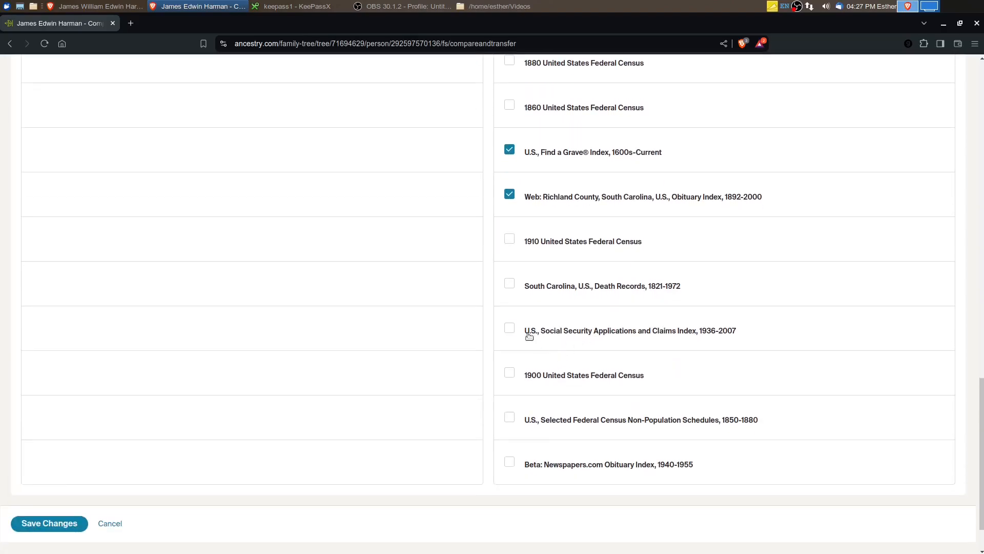
left_click(510, 329)
left_click(510, 417)
left_click(72, 523)
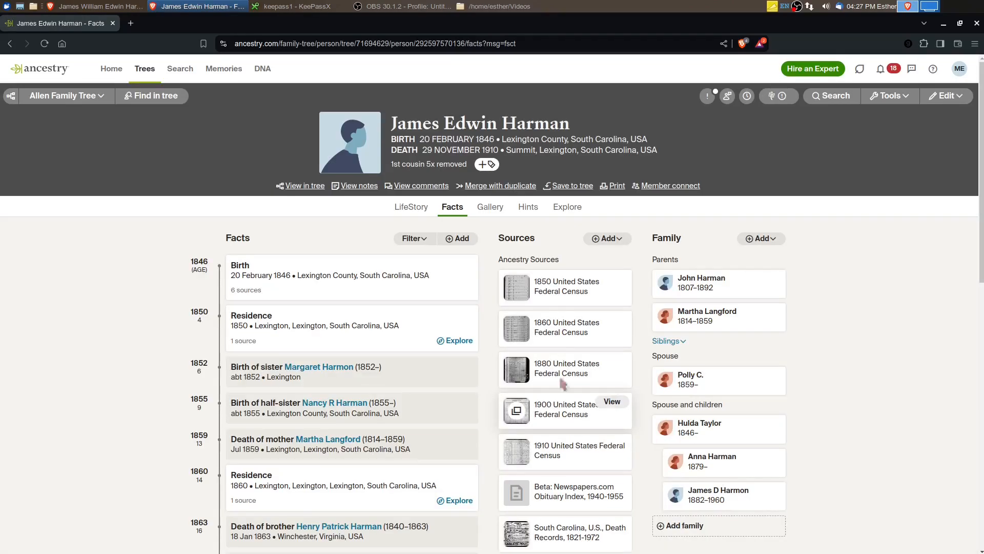
Switch to the father's enlarged FamilySearch profile and look through his source list for the transferred entries
left_click(960, 23)
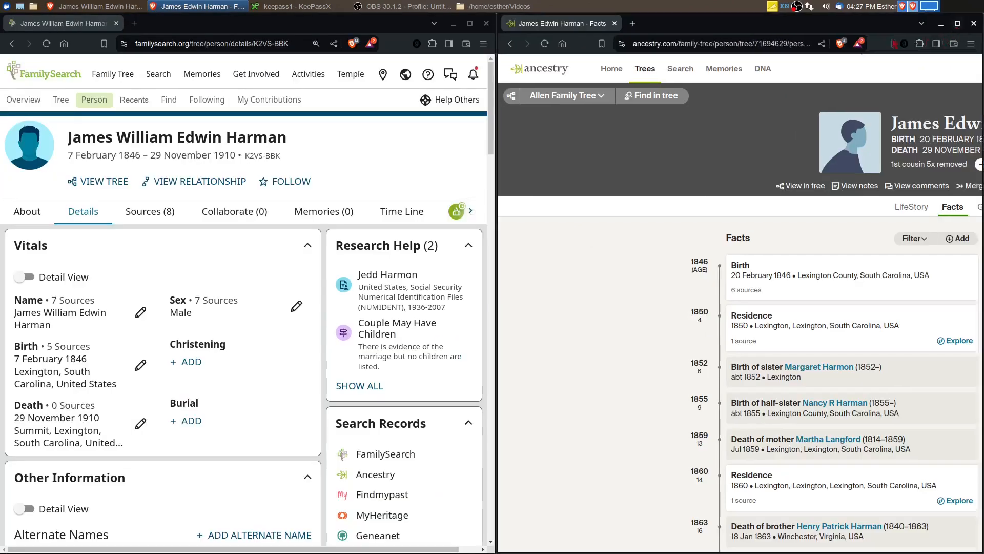
left_click(469, 24)
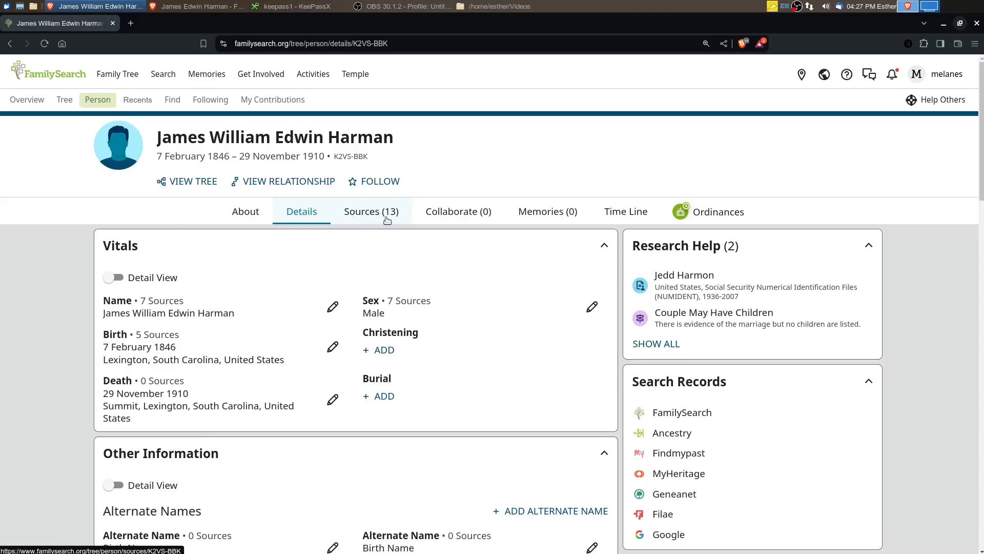
left_click(370, 214)
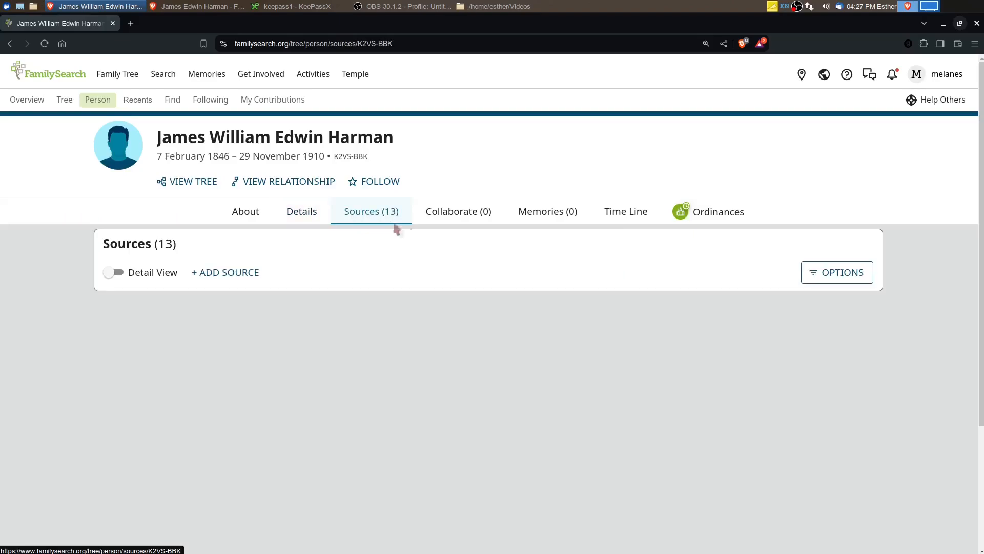
scroll(452, 356, "down", 3)
scroll(452, 356, "down", 7)
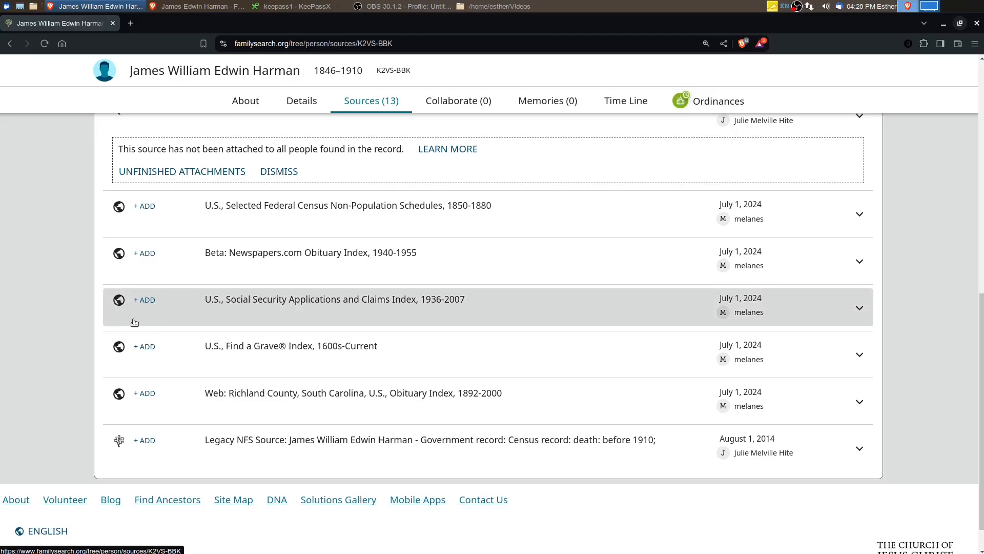
Examine the record links of the Richland County Obituary Index and Social Security Applications and Claims Index sources, and collapse both entries
left_click(861, 401)
scroll(452, 327, "down", 1)
scroll(452, 327, "down", 3)
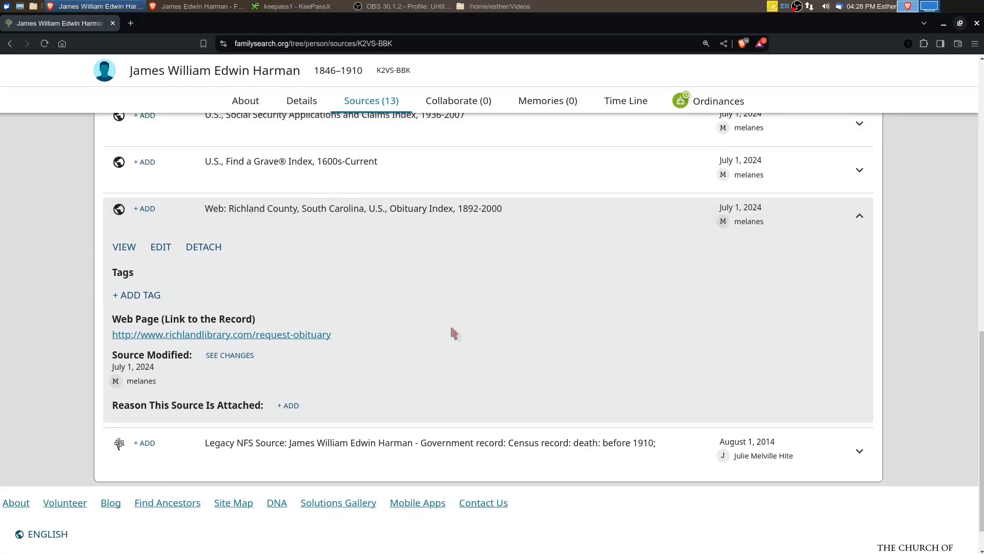
left_click(861, 219)
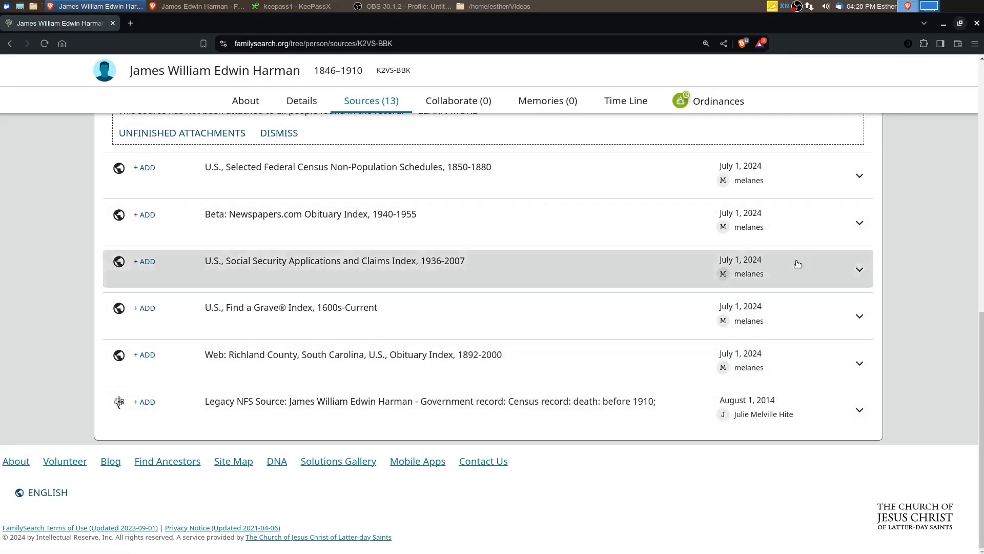
left_click(857, 268)
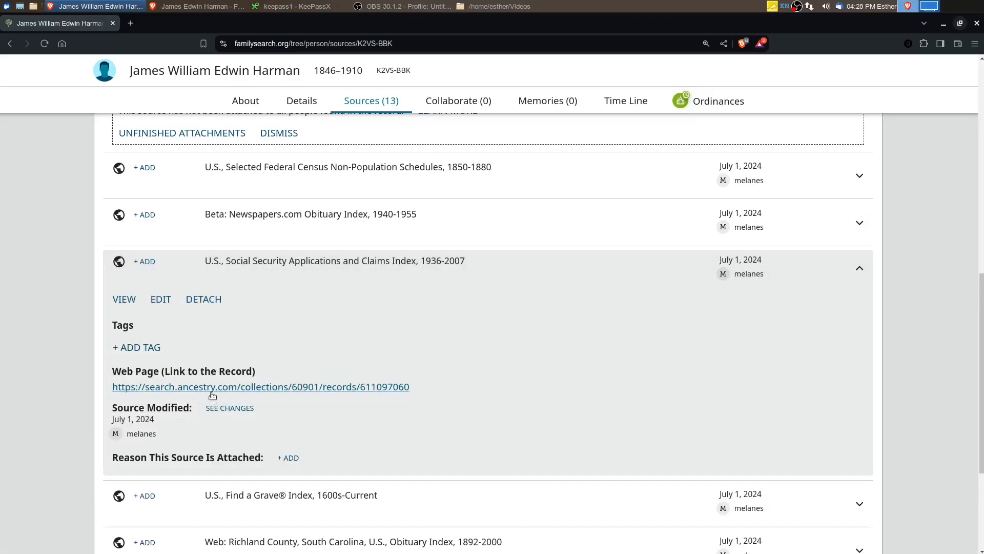
left_click(859, 268)
scroll(379, 482, "up", 10)
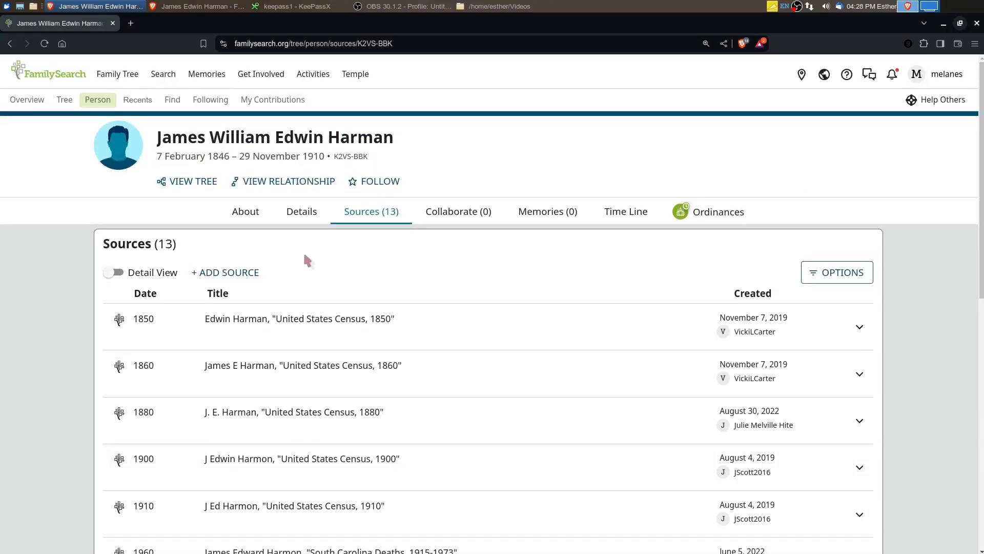
Check the father's vitals, return to his sources and tag the "U.S., Find a Grave Index, 1600s-Current" source with Death
left_click(300, 216)
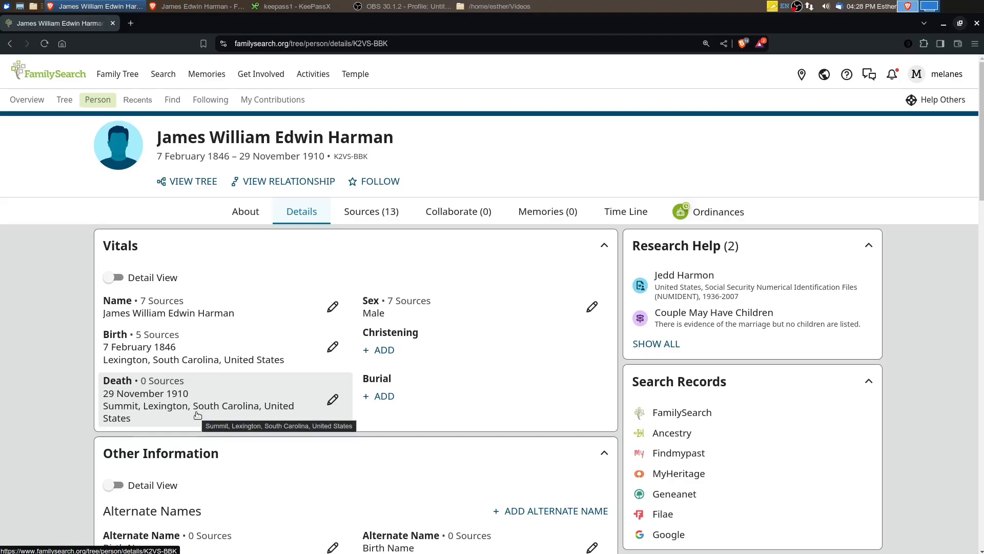
left_click(392, 212)
scroll(656, 354, "down", 5)
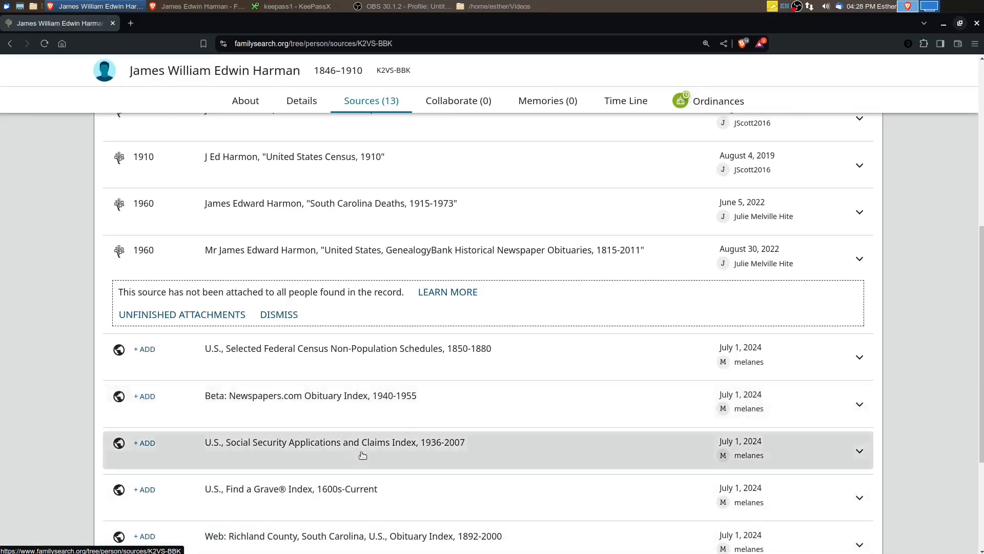
scroll(339, 481, "down", 3)
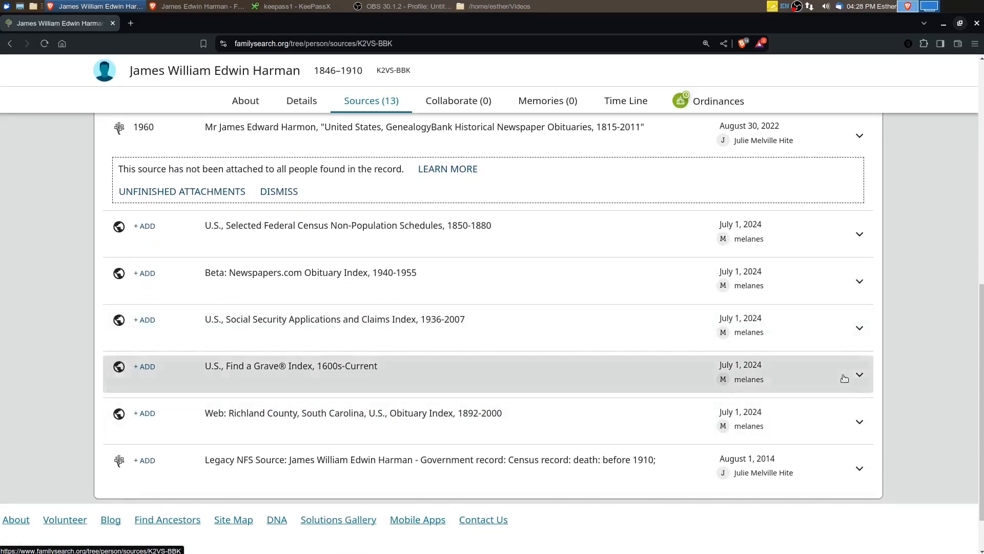
left_click(856, 377)
scroll(311, 398, "down", 3)
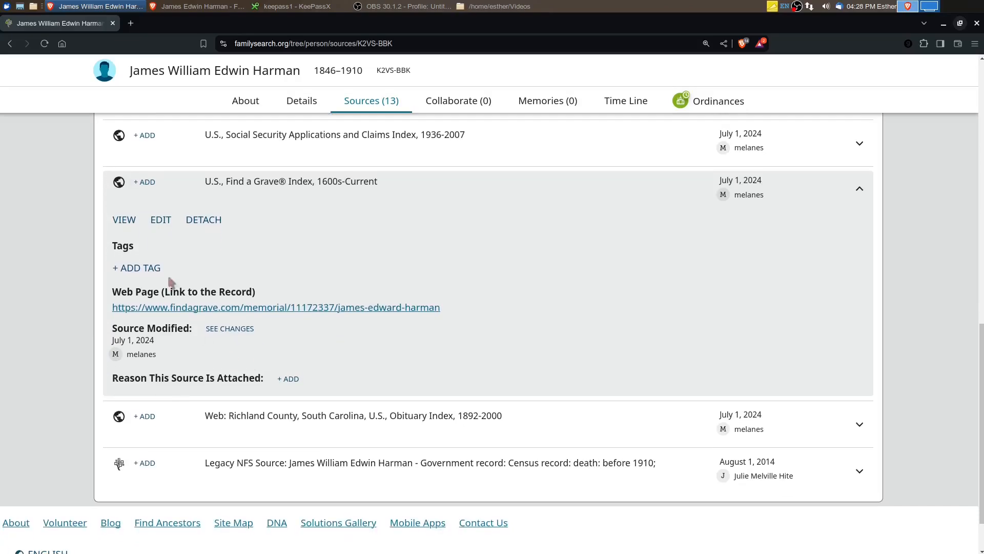
left_click(147, 275)
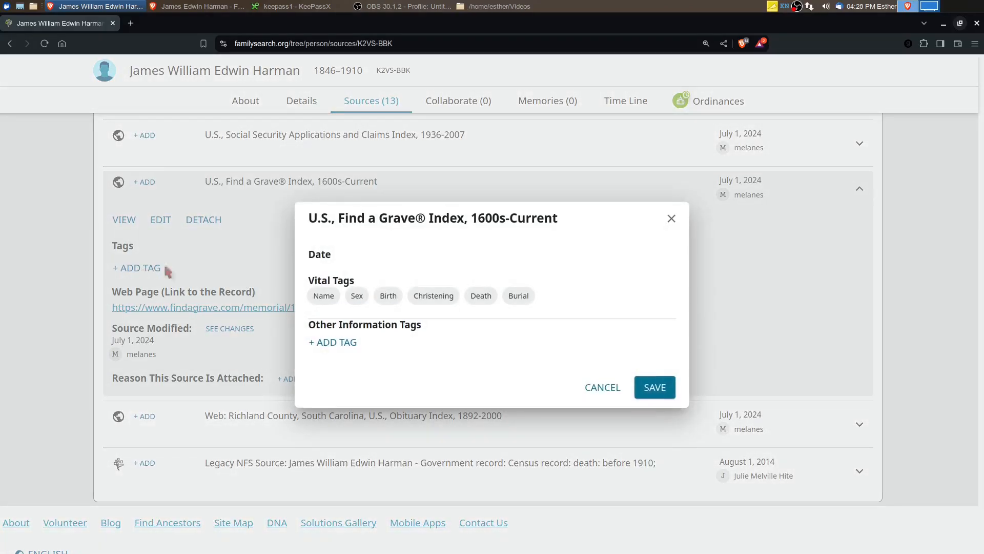
left_click(479, 296)
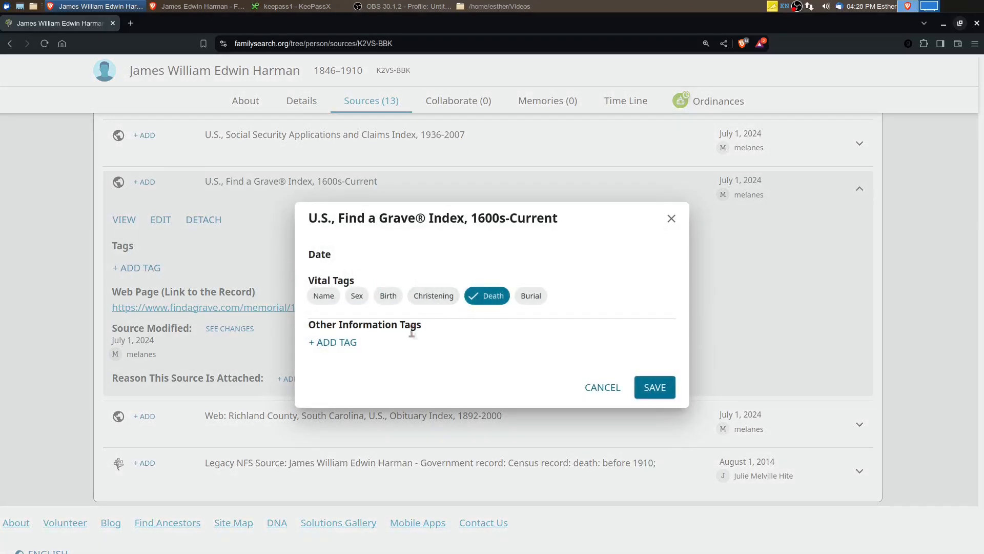
left_click(657, 389)
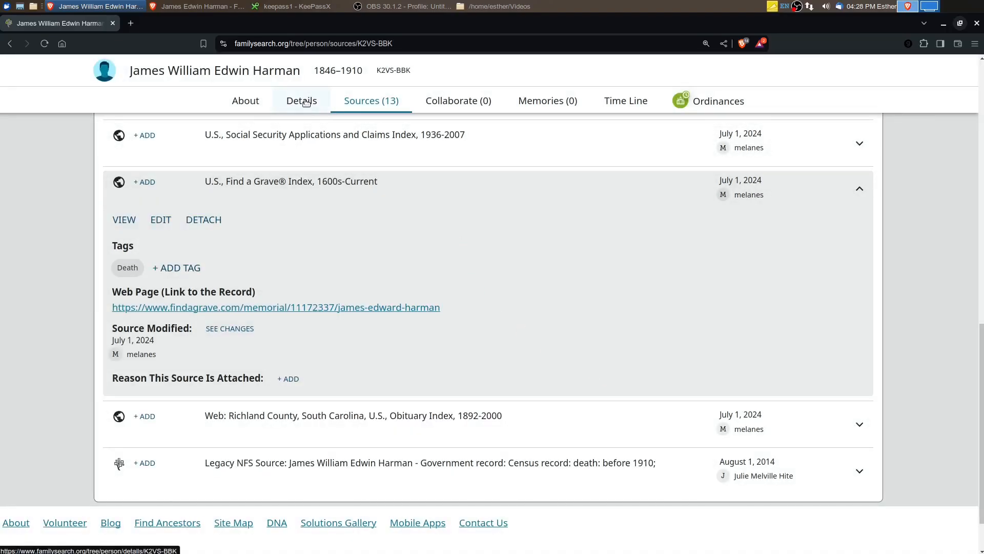
Review the Find a Grave source attached to the father's death information, and close it without editing
left_click(303, 102)
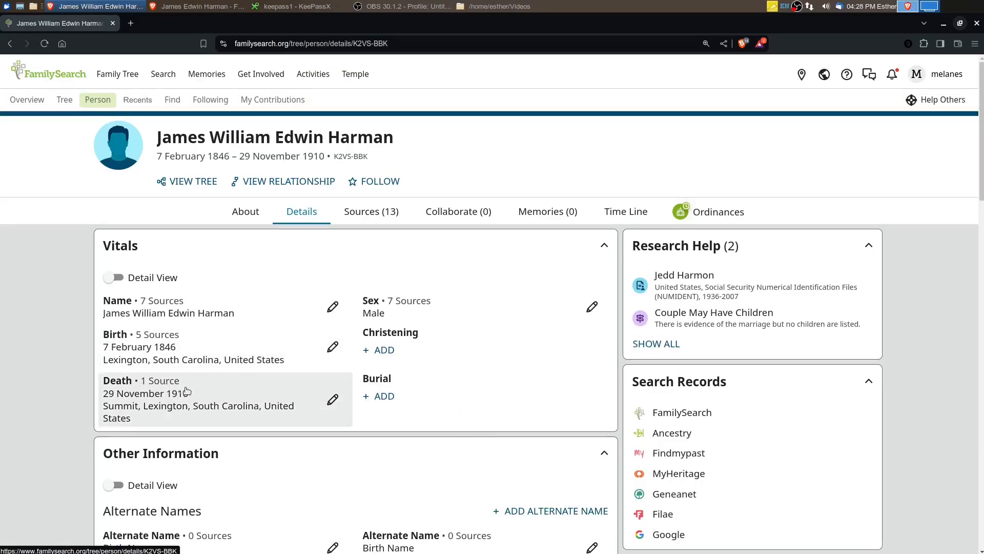
left_click(332, 399)
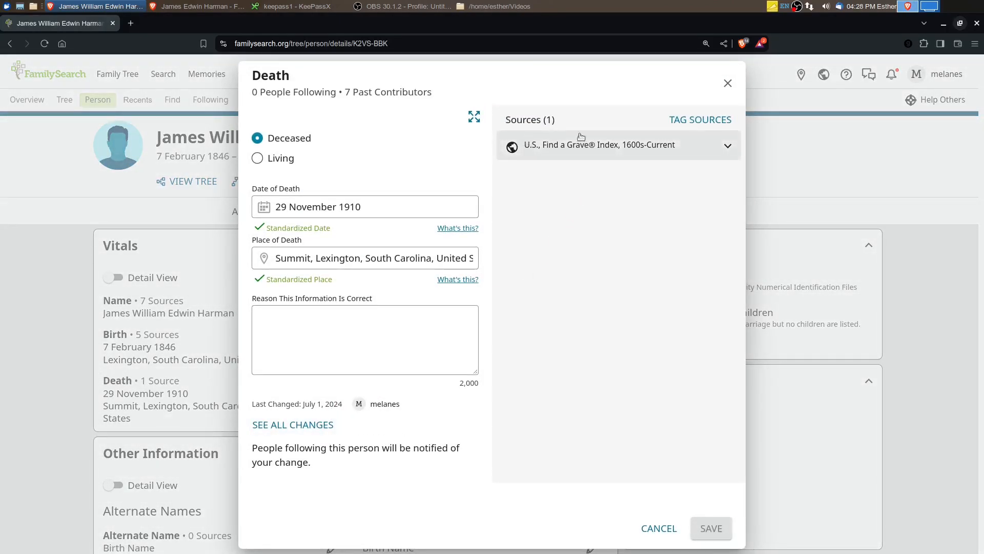
left_click(726, 144)
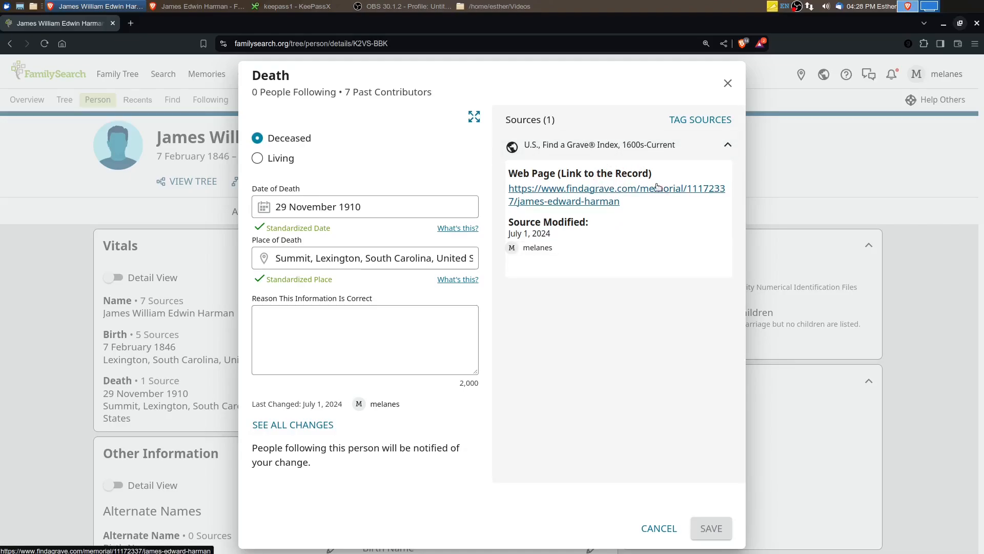
left_click(653, 529)
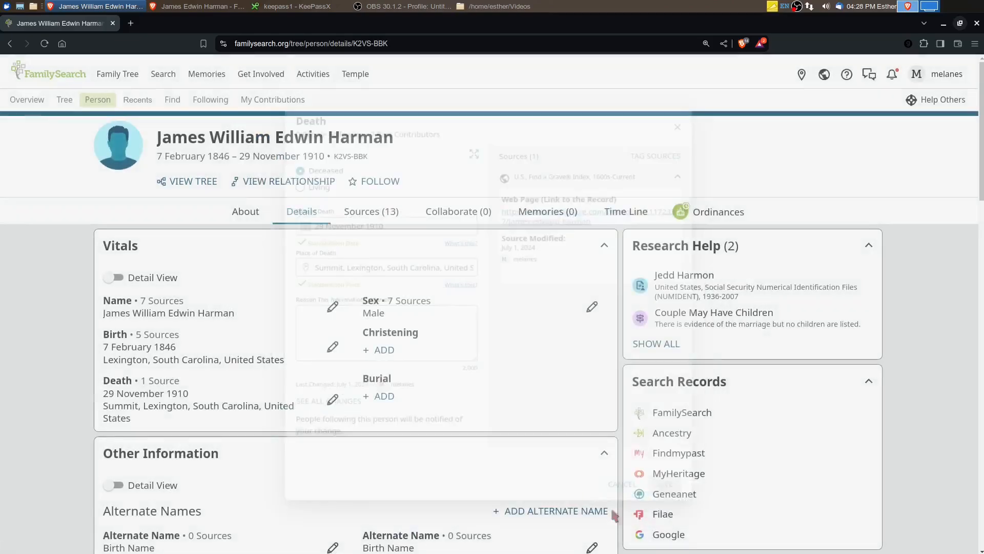
Search FamilySearch's historical records for the father and open his Find a Grave Index record with the 1910 burial
left_click(689, 413)
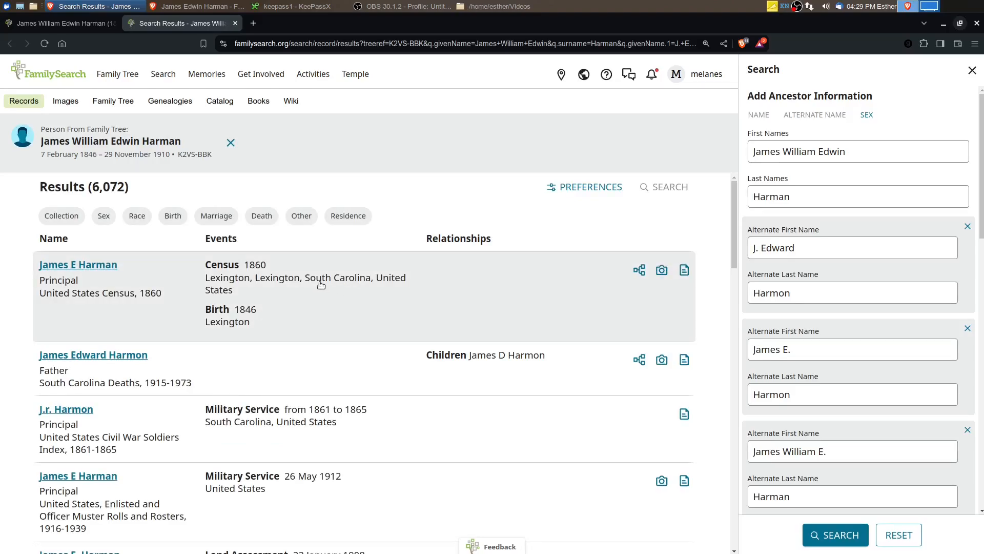
scroll(239, 321, "down", 5)
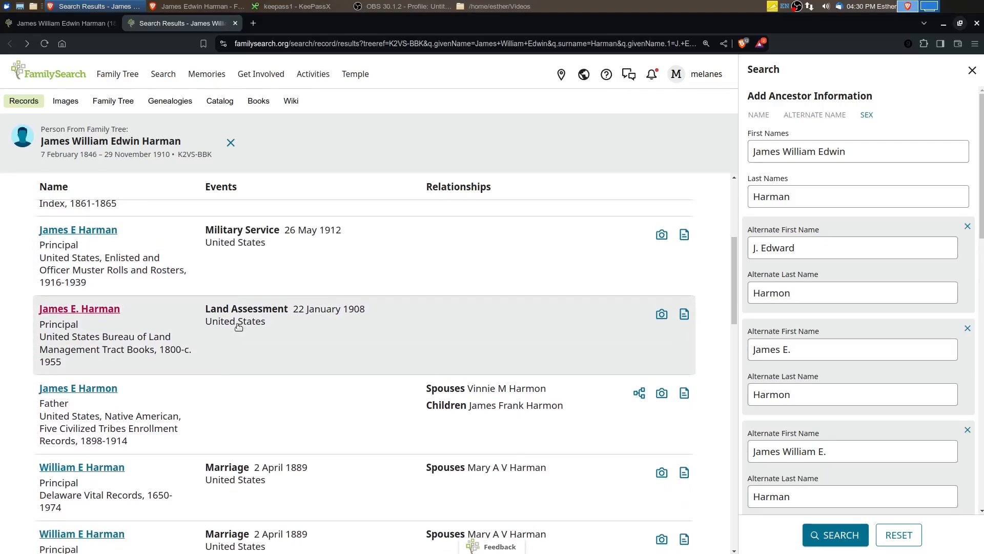
scroll(238, 327, "down", 1)
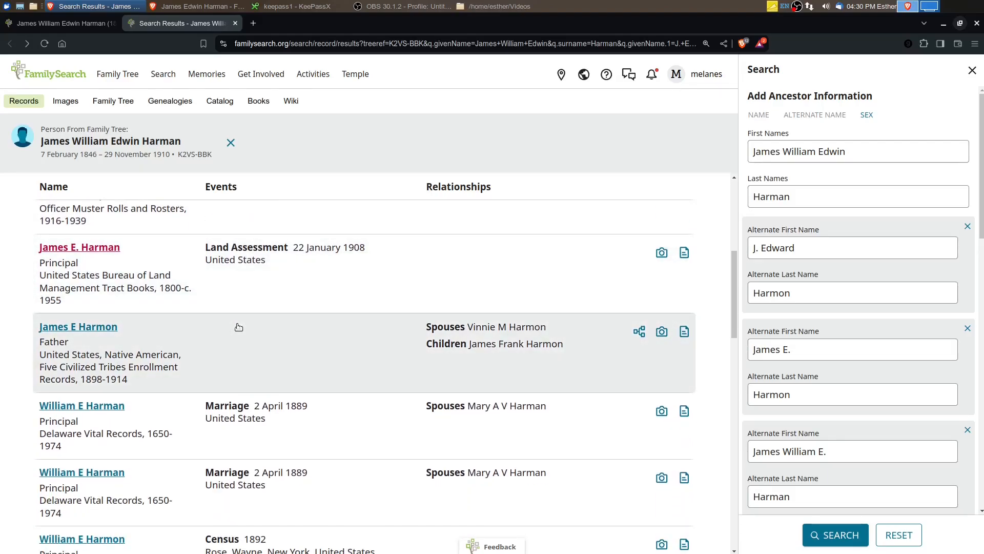
scroll(239, 326, "down", 2)
scroll(239, 327, "down", 3)
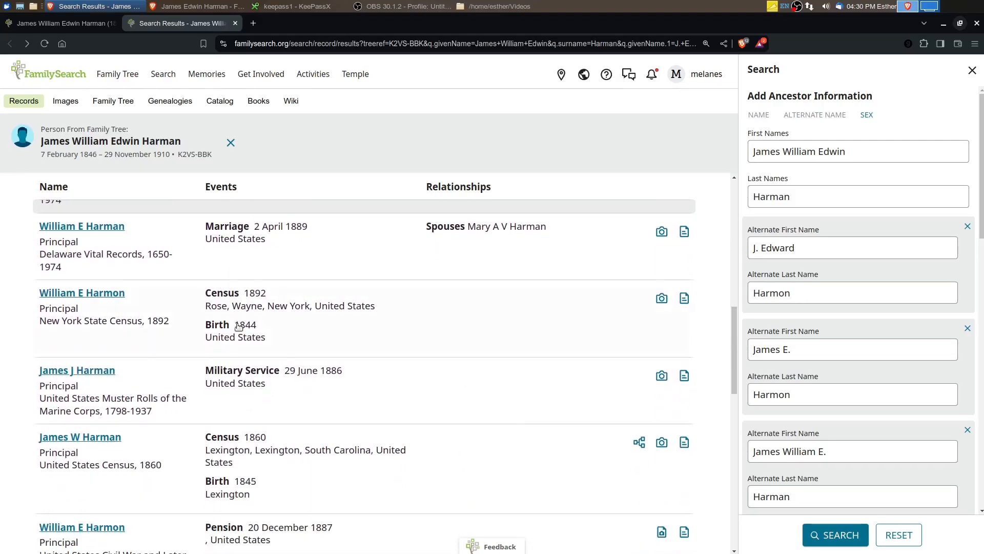
scroll(238, 327, "down", 3)
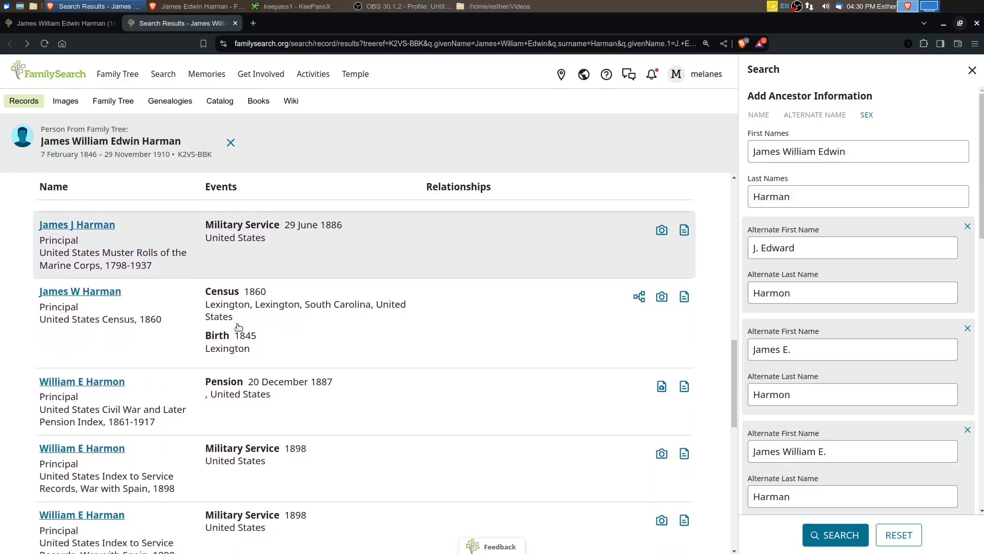
scroll(239, 326, "down", 3)
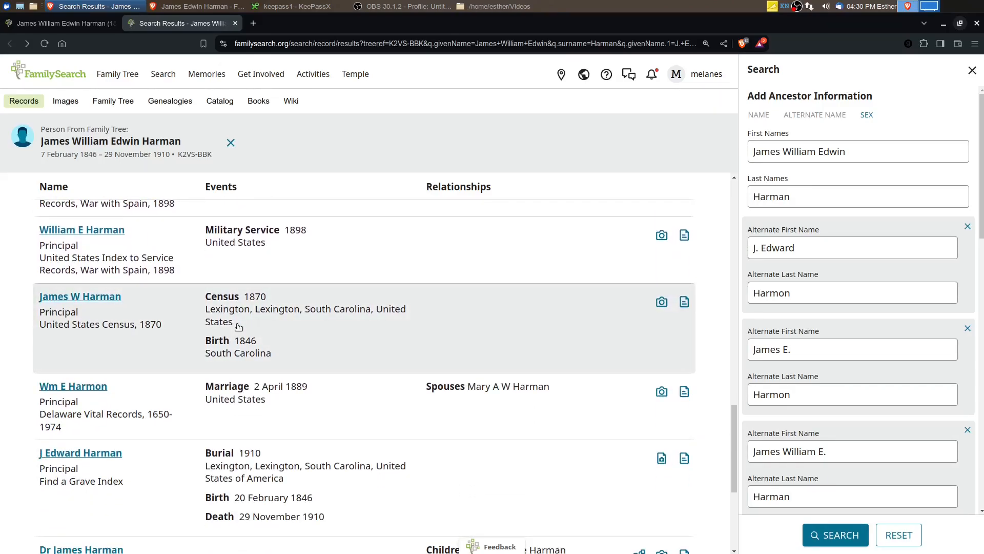
scroll(238, 326, "down", 2)
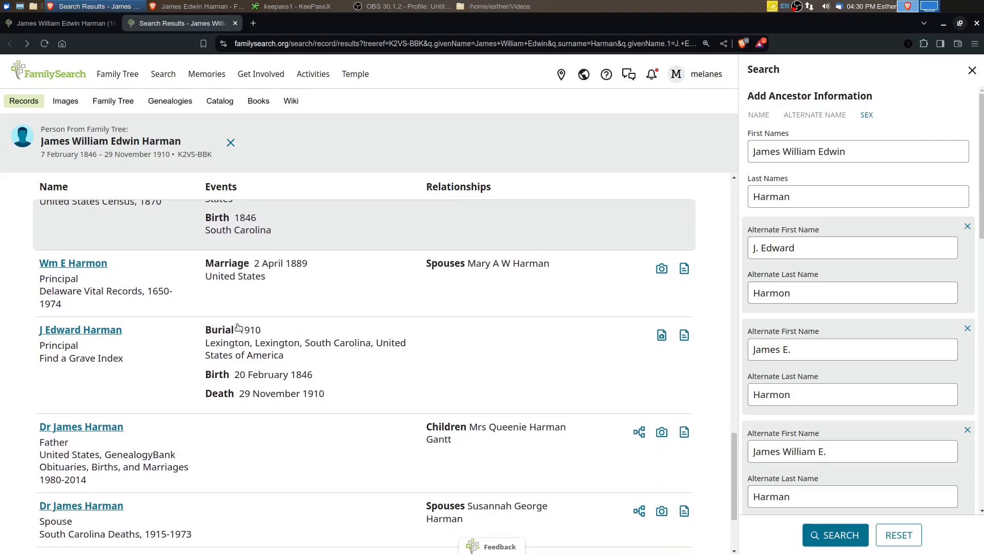
left_click(110, 338)
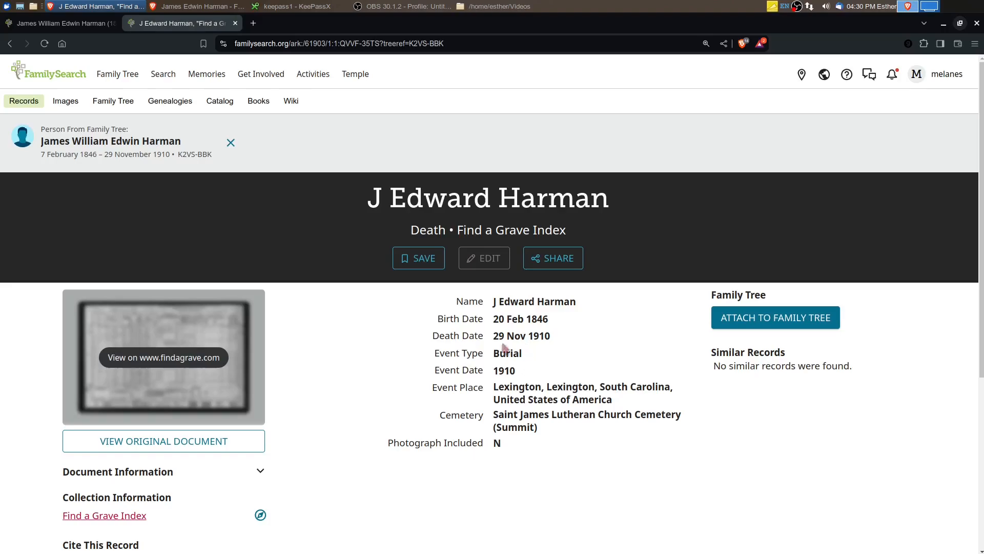
Attach the Find a Grave Index record to the father, adding its 1910 Lexington burial and the reason "Evidence of death"
left_click(794, 319)
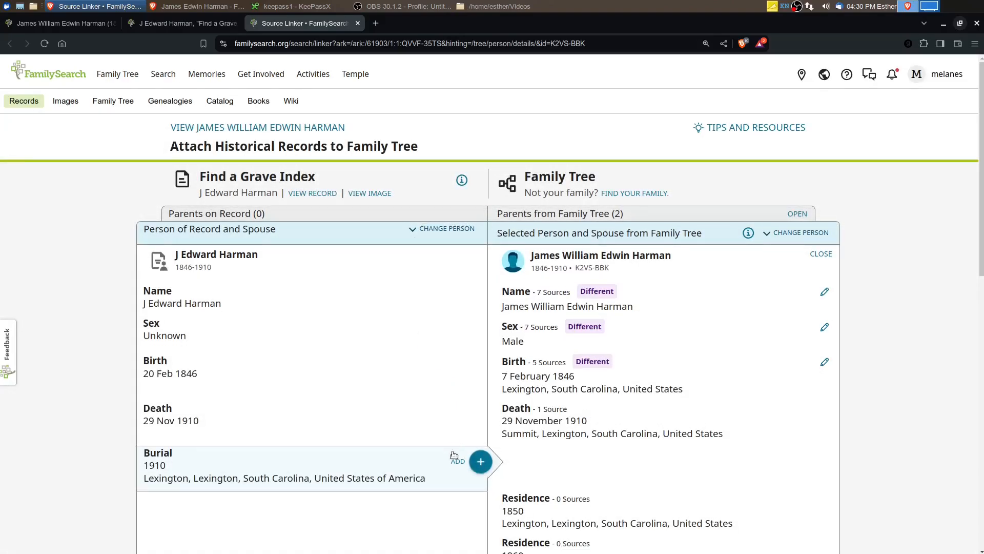
left_click(454, 457)
scroll(607, 407, "down", 3)
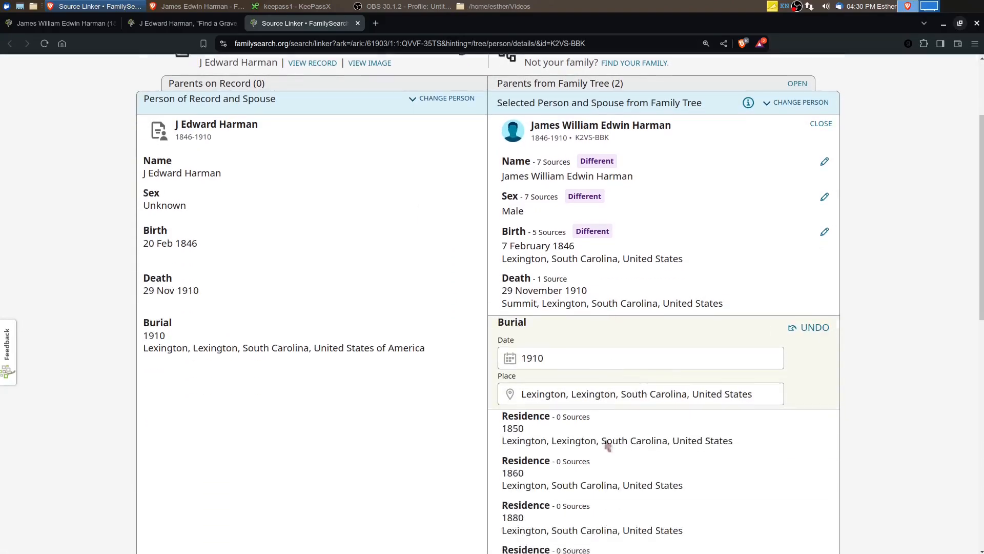
scroll(607, 446, "down", 3)
left_click(518, 489)
type("Evidence of death")
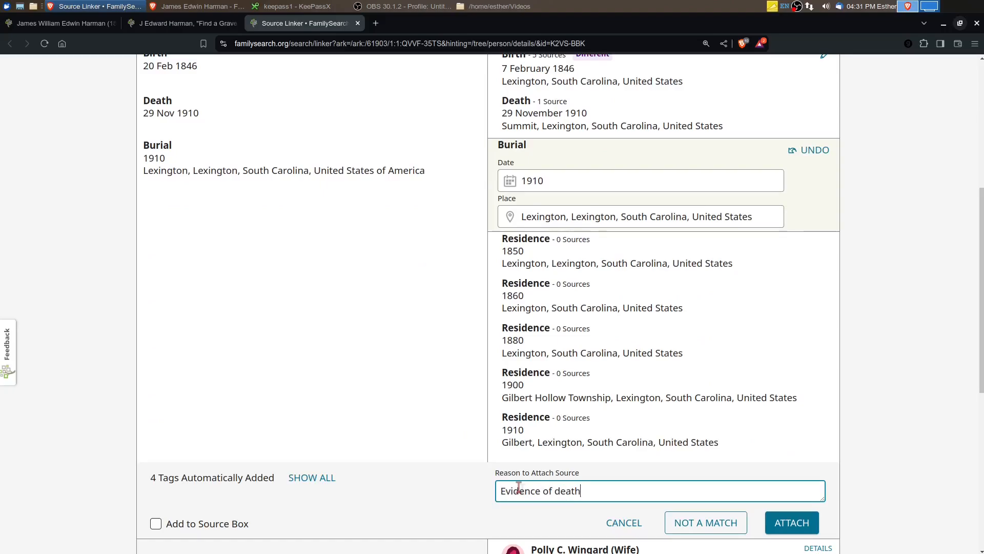
left_click(792, 523)
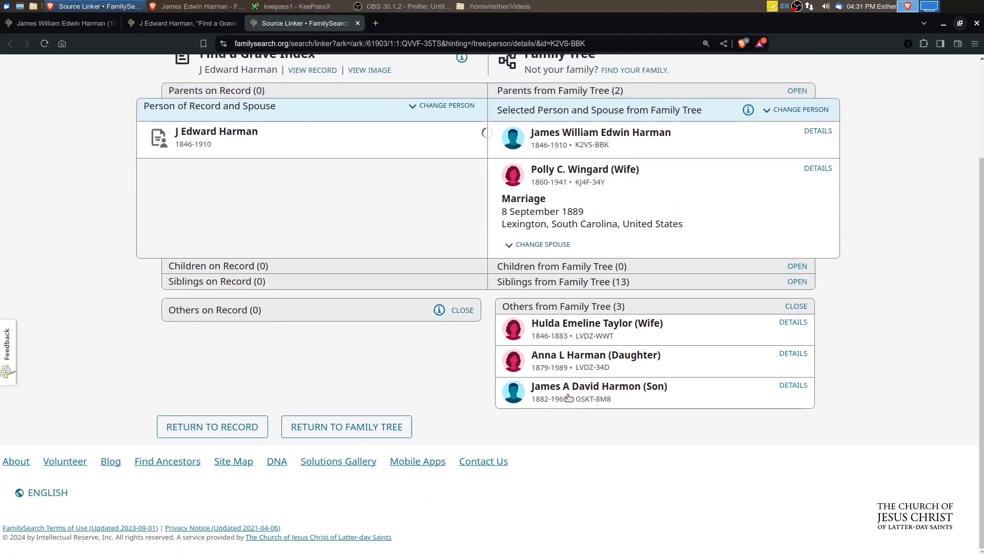
left_click(346, 427)
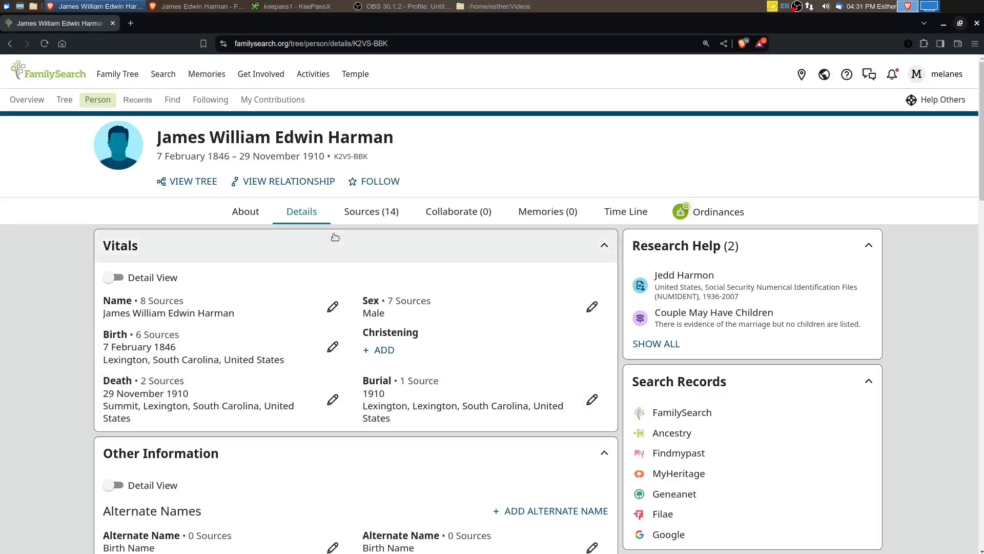
Detach the "U.S., Find a Grave Index, 1600s-Current" source from the father, giving "duplicate" as the reason
left_click(367, 216)
scroll(588, 455, "down", 5)
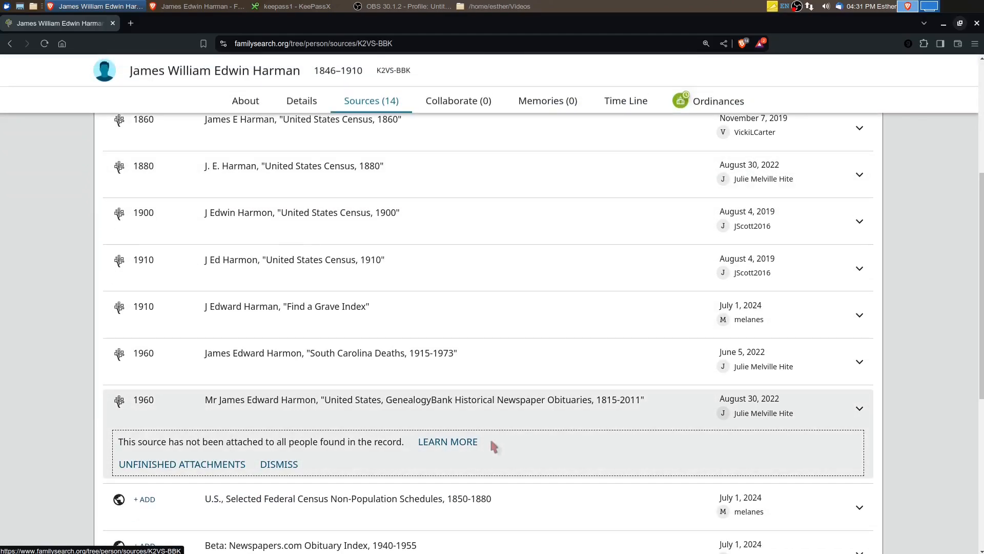
scroll(481, 451, "down", 3)
scroll(584, 415, "down", 1)
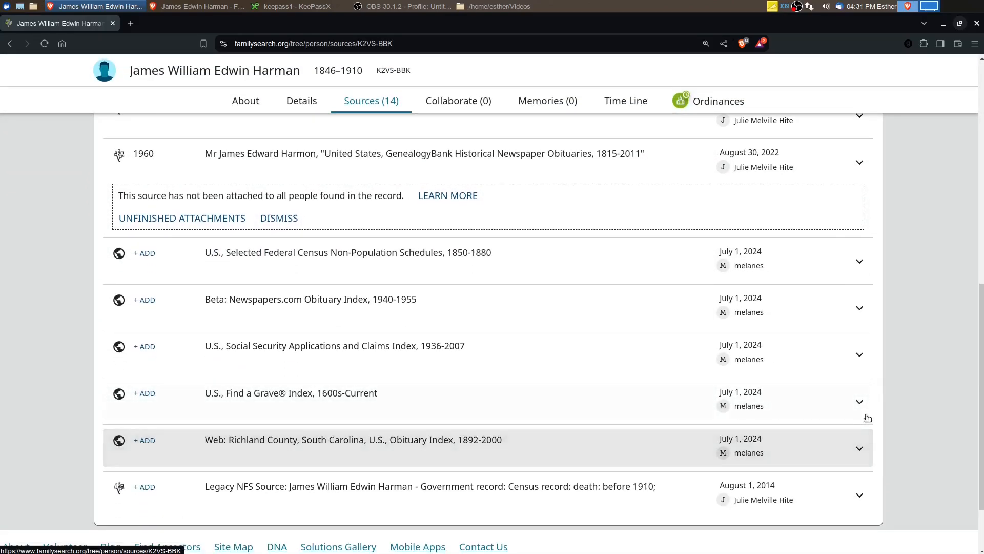
left_click(600, 416)
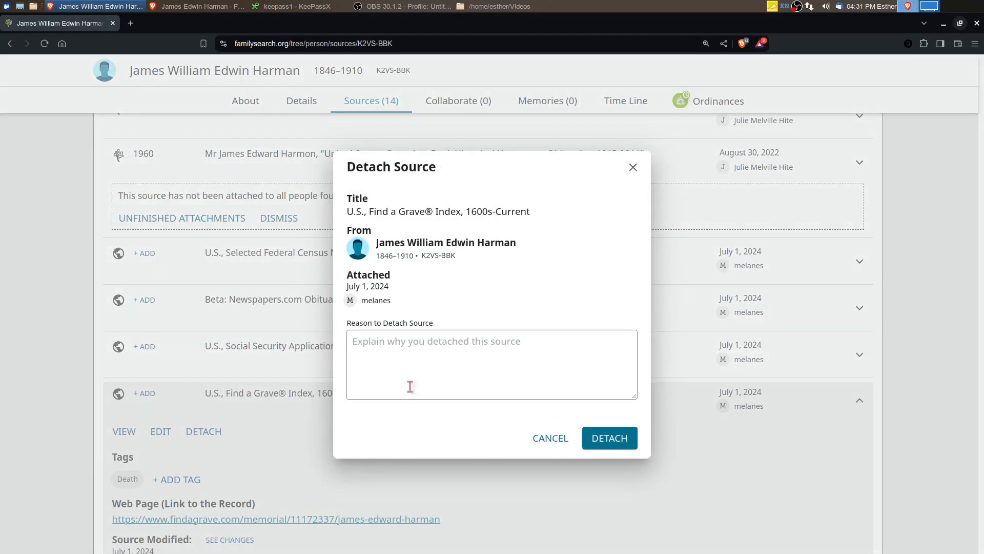
left_click(411, 385)
type("duplicate")
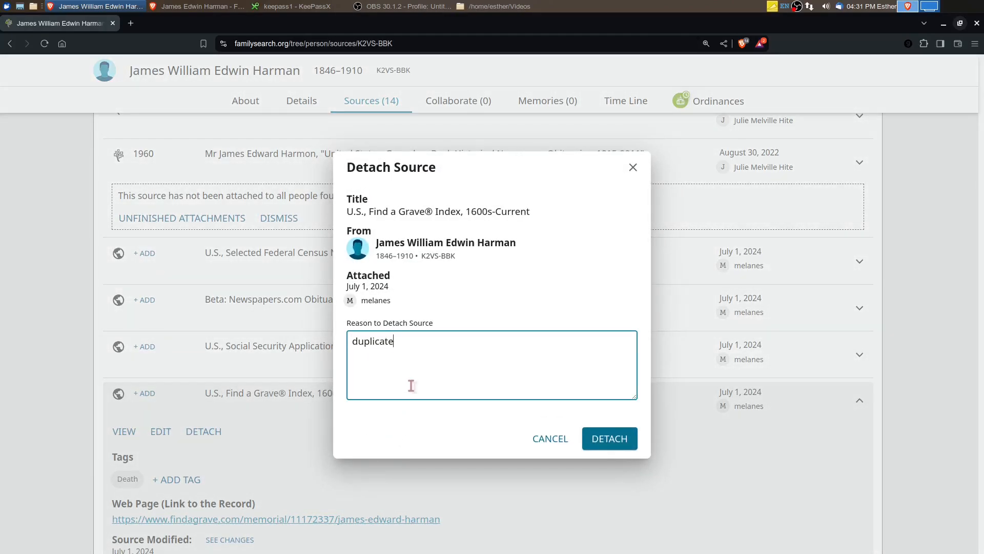
left_click(610, 438)
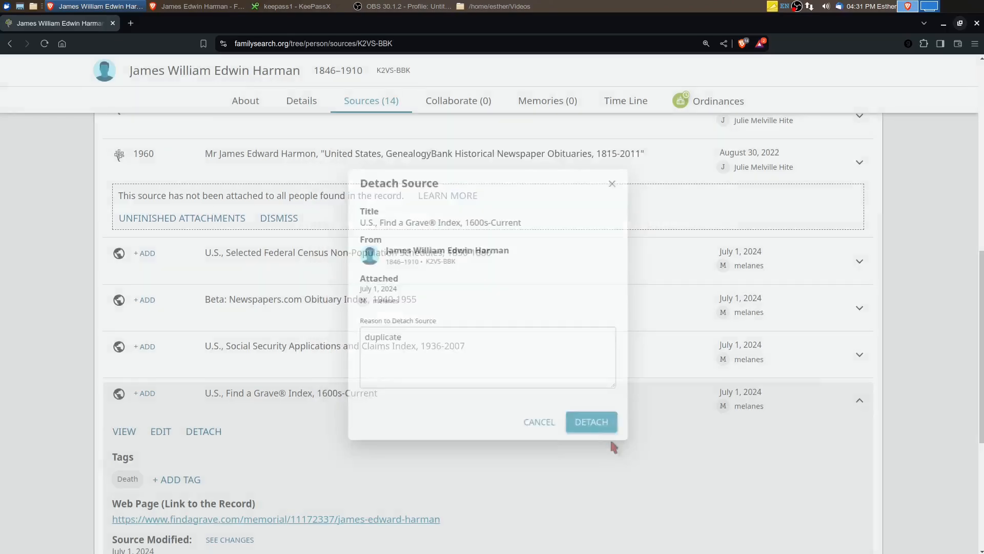
Return to the father's details and compare them side by side with his Ancestry facts and sources
scroll(362, 439, "up", 15)
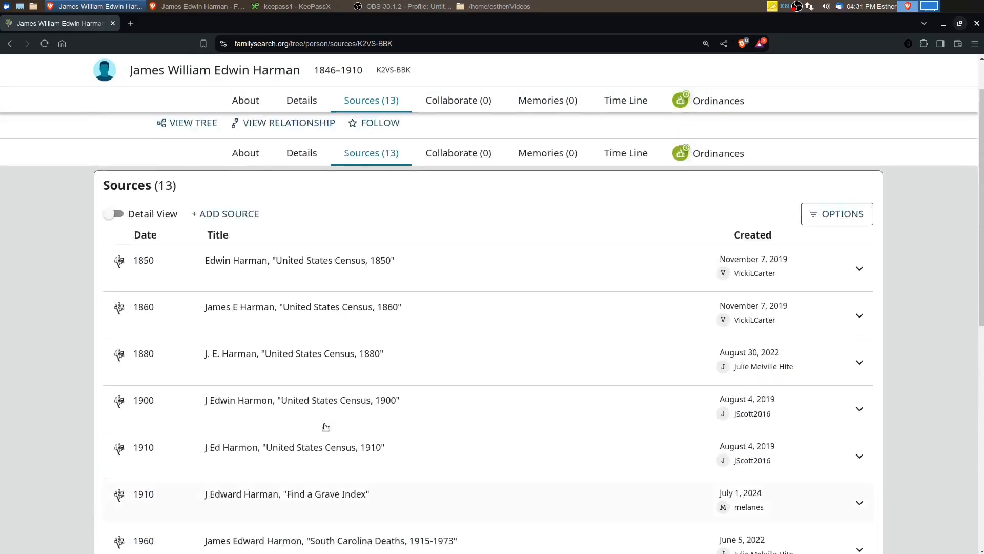
left_click(300, 217)
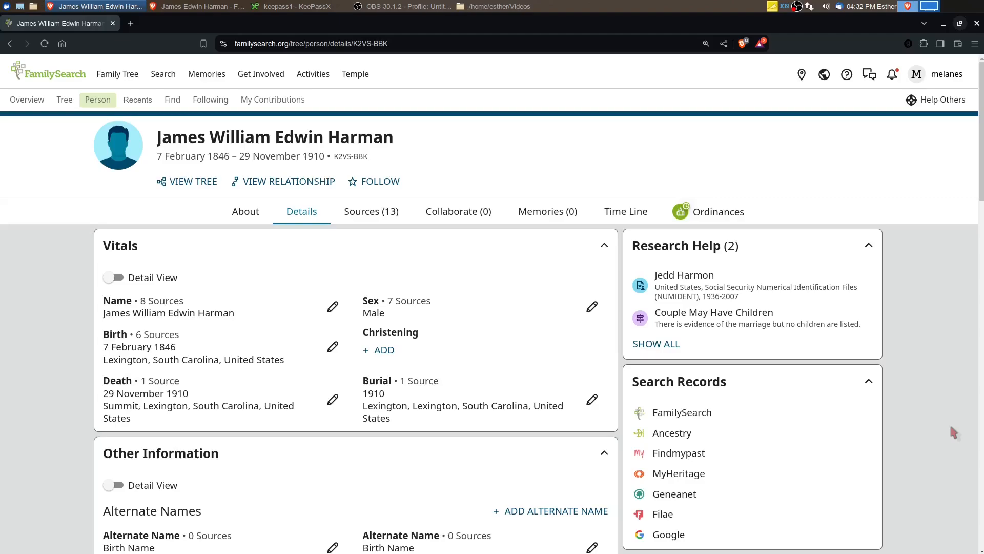
left_click(960, 24)
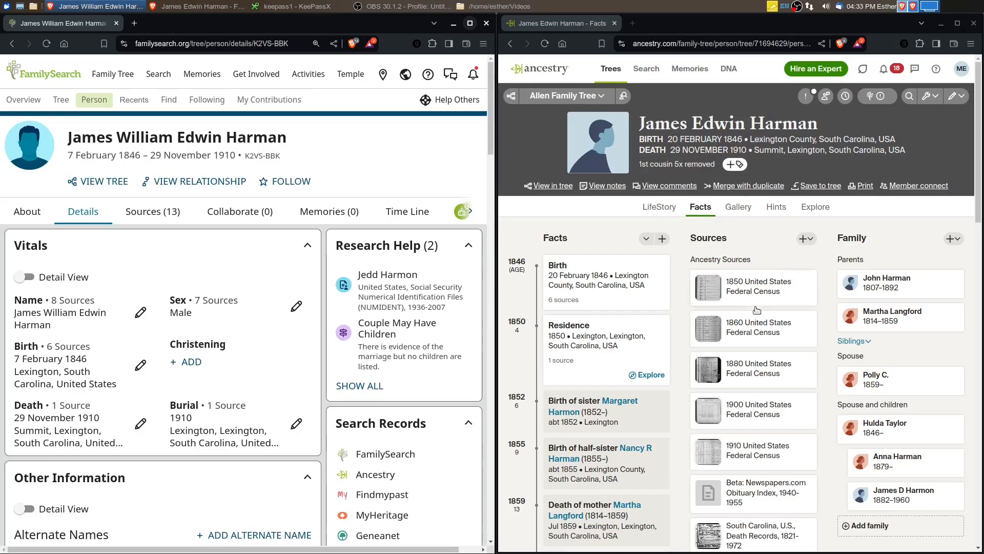
left_click(753, 515)
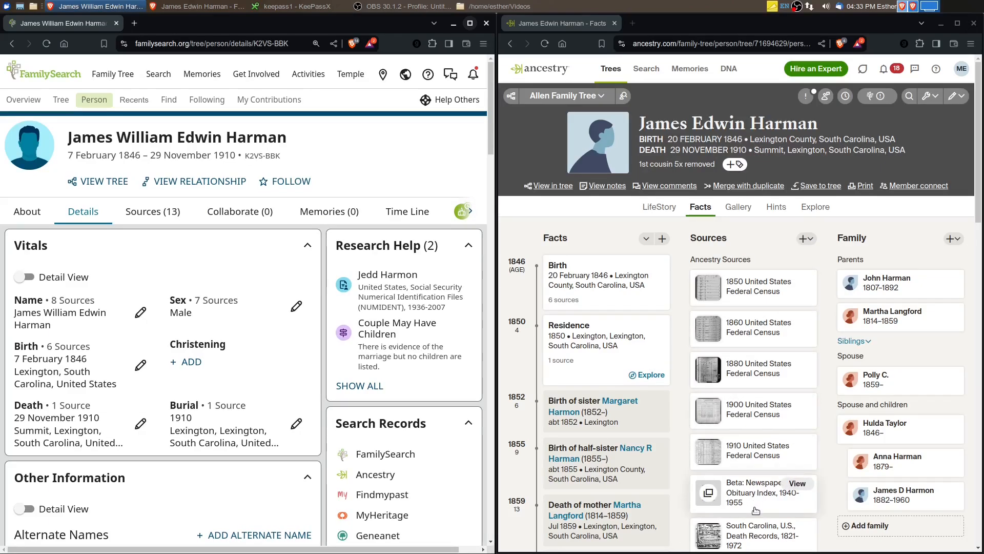
scroll(754, 518, "down", 3)
scroll(754, 521, "up", 3)
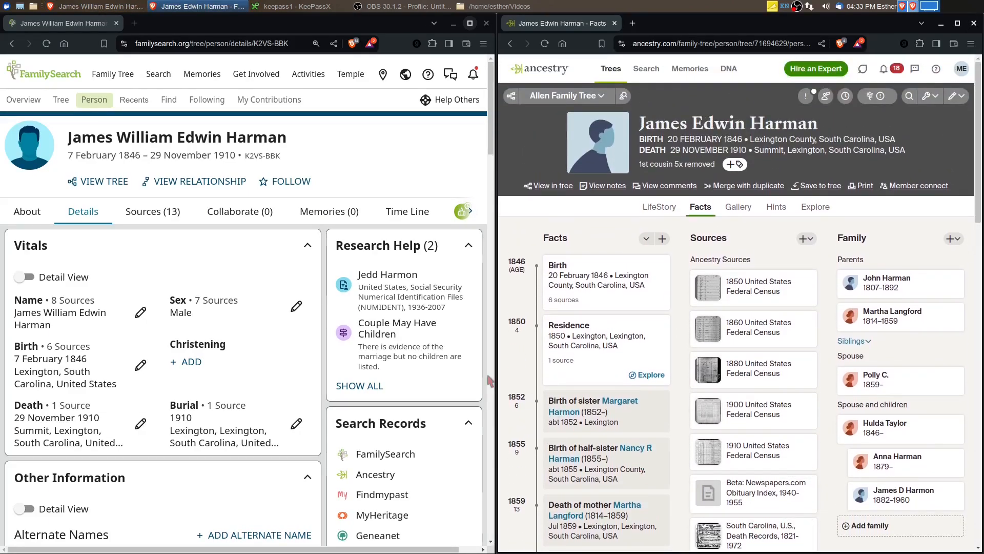
Open the father's name for editing, review its tagged sources and remove the second of his three given names
left_click(470, 23)
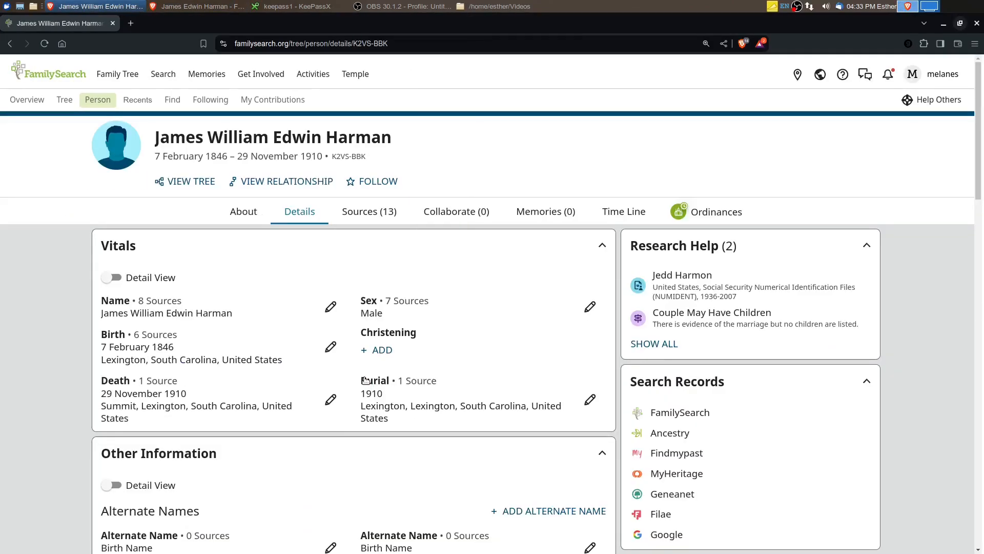
left_click(333, 307)
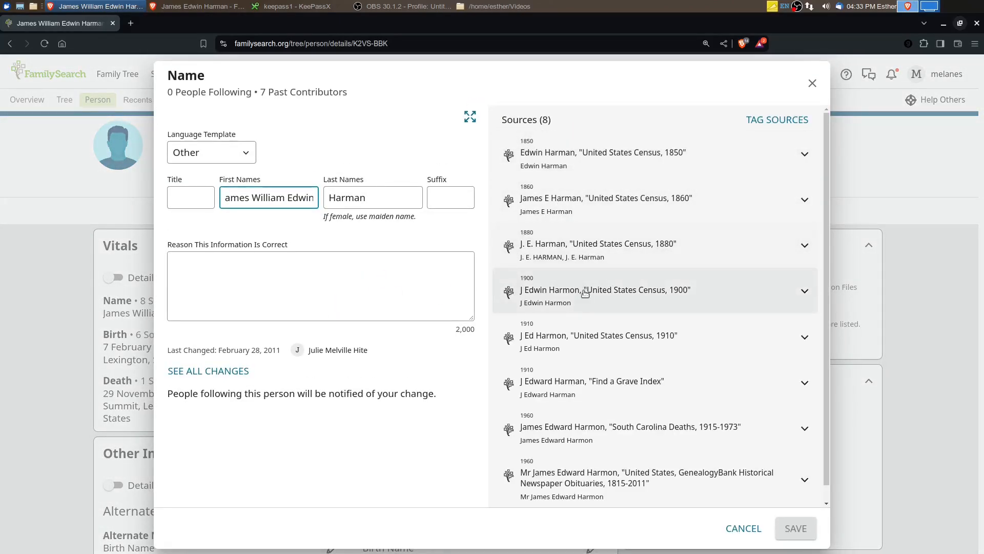
scroll(589, 363, "down", 1)
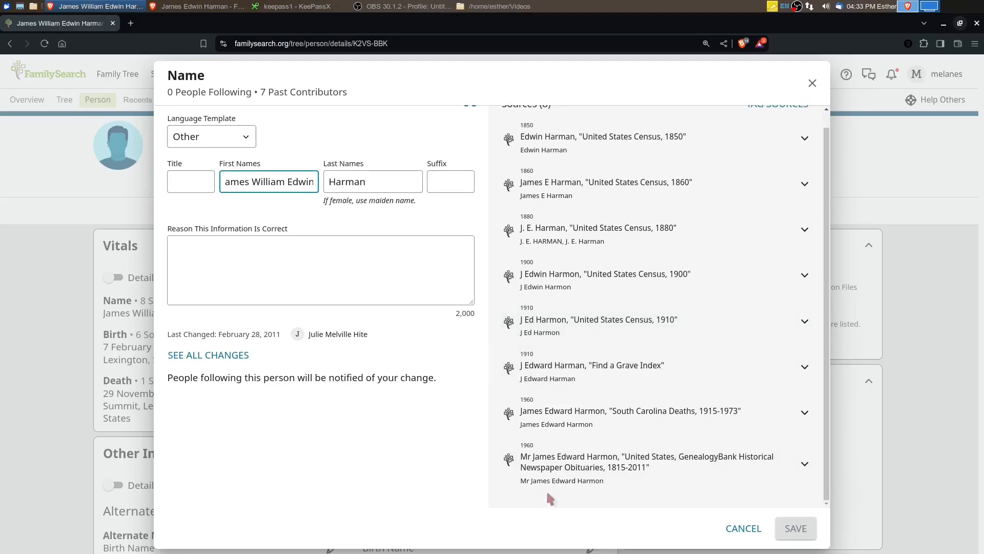
scroll(546, 489, "up", 1)
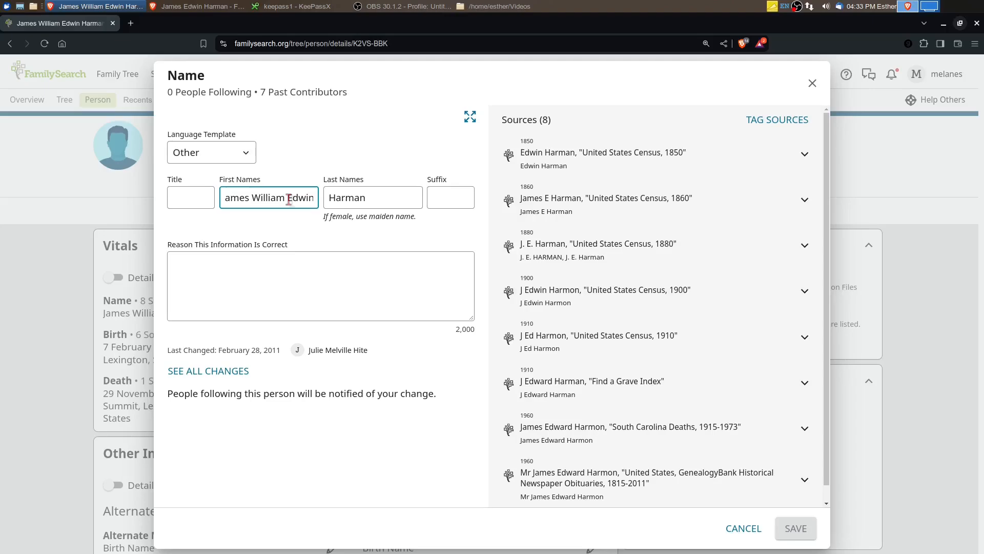
left_click_drag(286, 199, 254, 201)
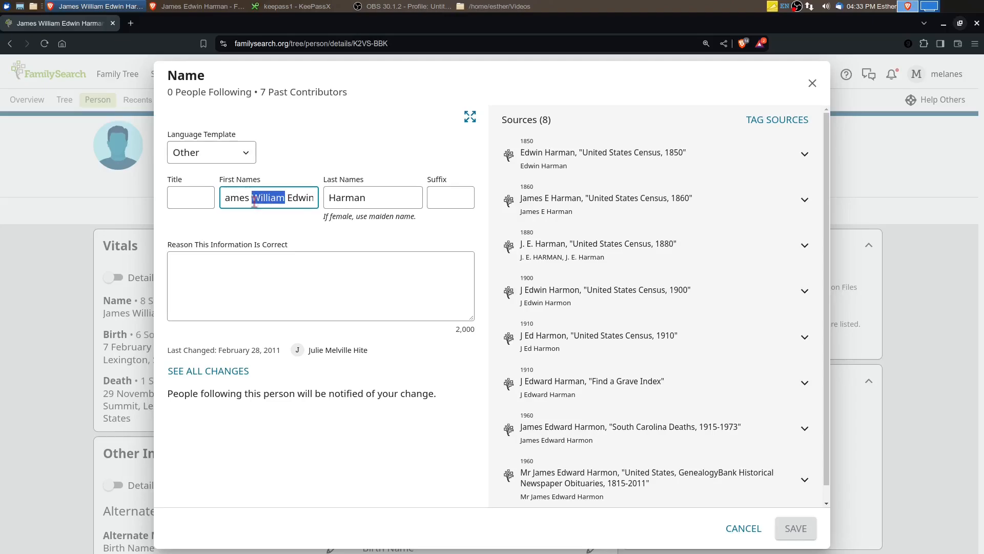
key("BackSpace")
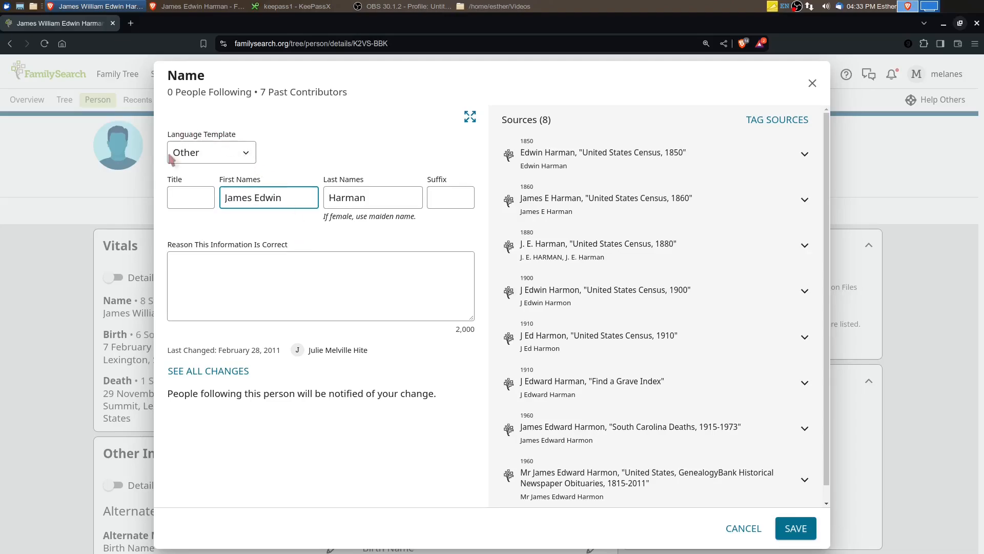
Set the name's language template to English and save the father's corrected name
left_click(251, 155)
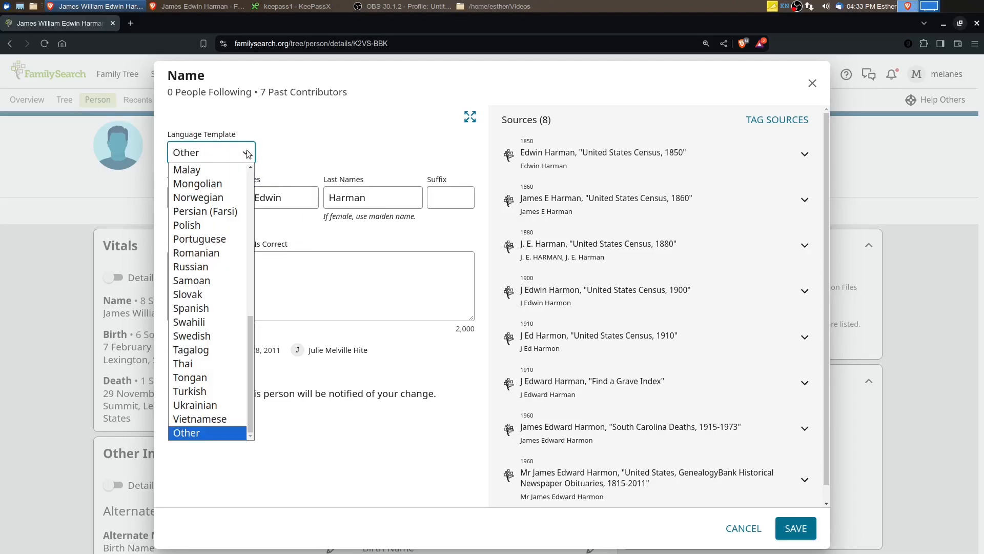
scroll(195, 287, "up", 4)
scroll(199, 285, "up", 3)
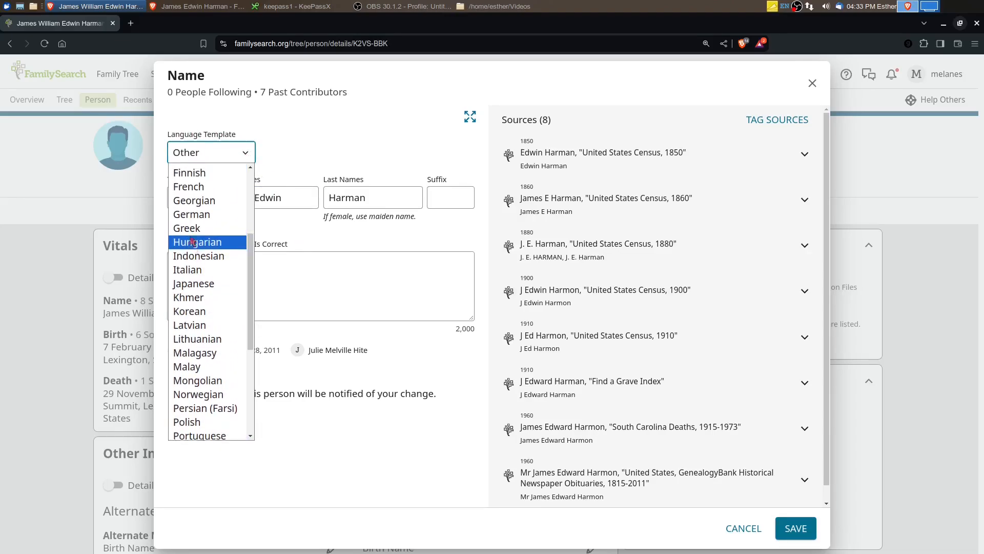
left_click(200, 256)
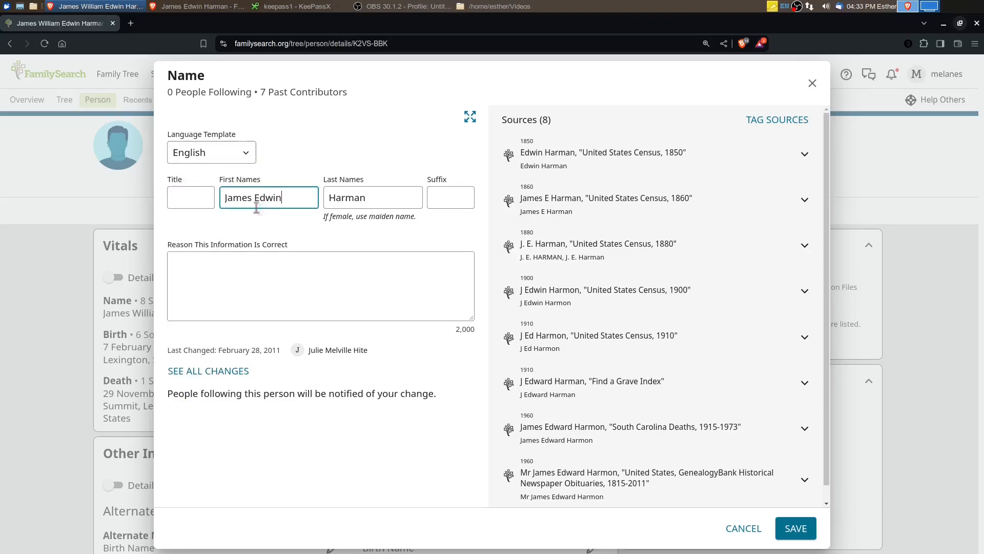
left_click(796, 528)
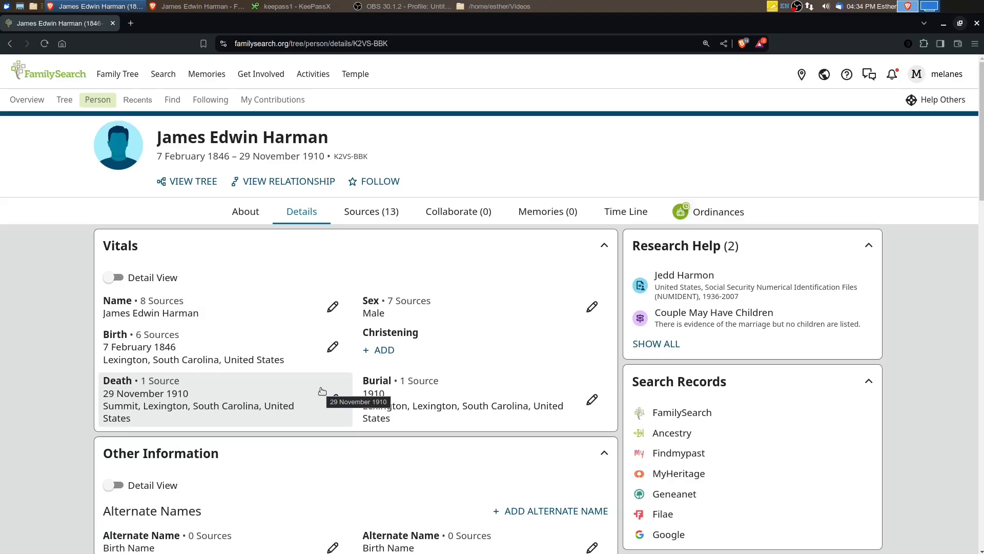
Look through the father's residence events and his family members on the details page
scroll(287, 389, "down", 10)
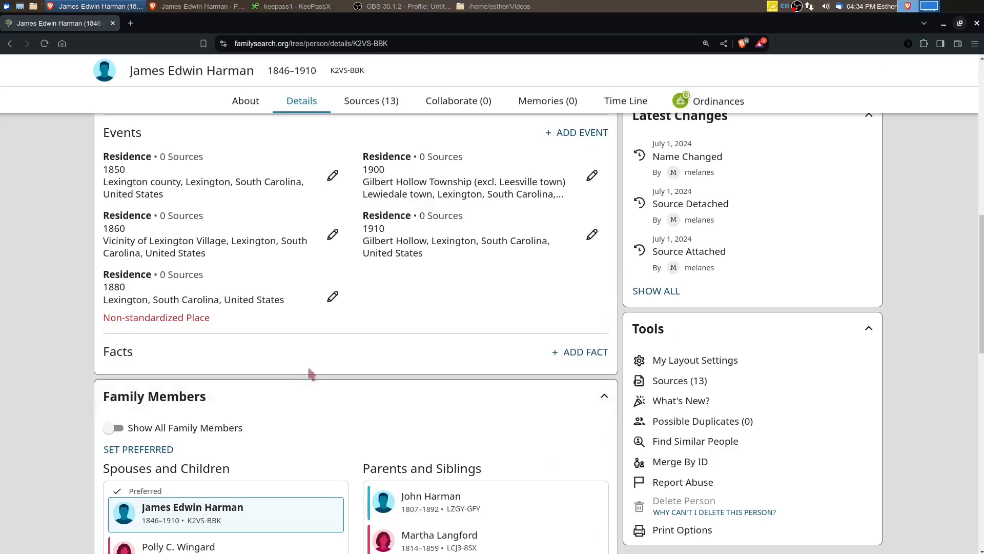
scroll(310, 369, "down", 7)
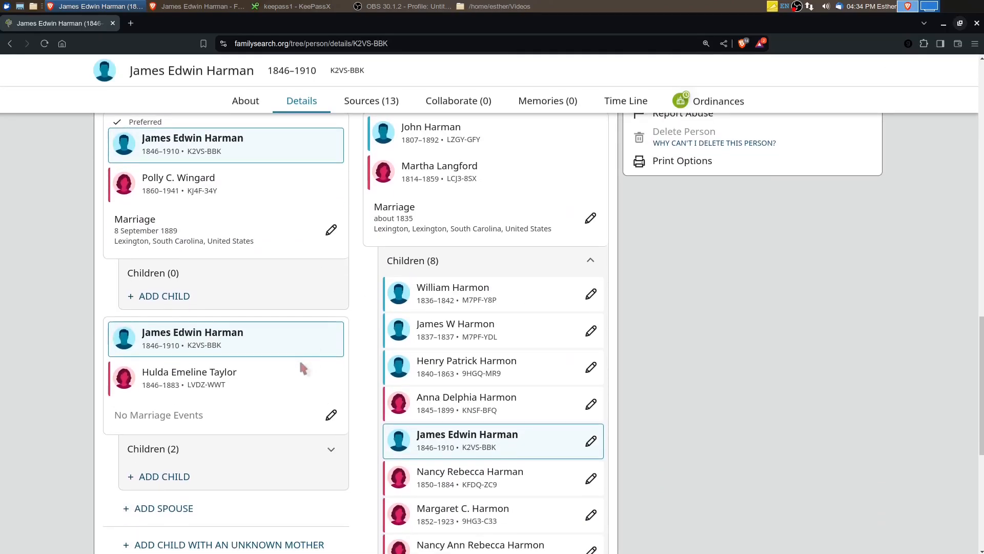